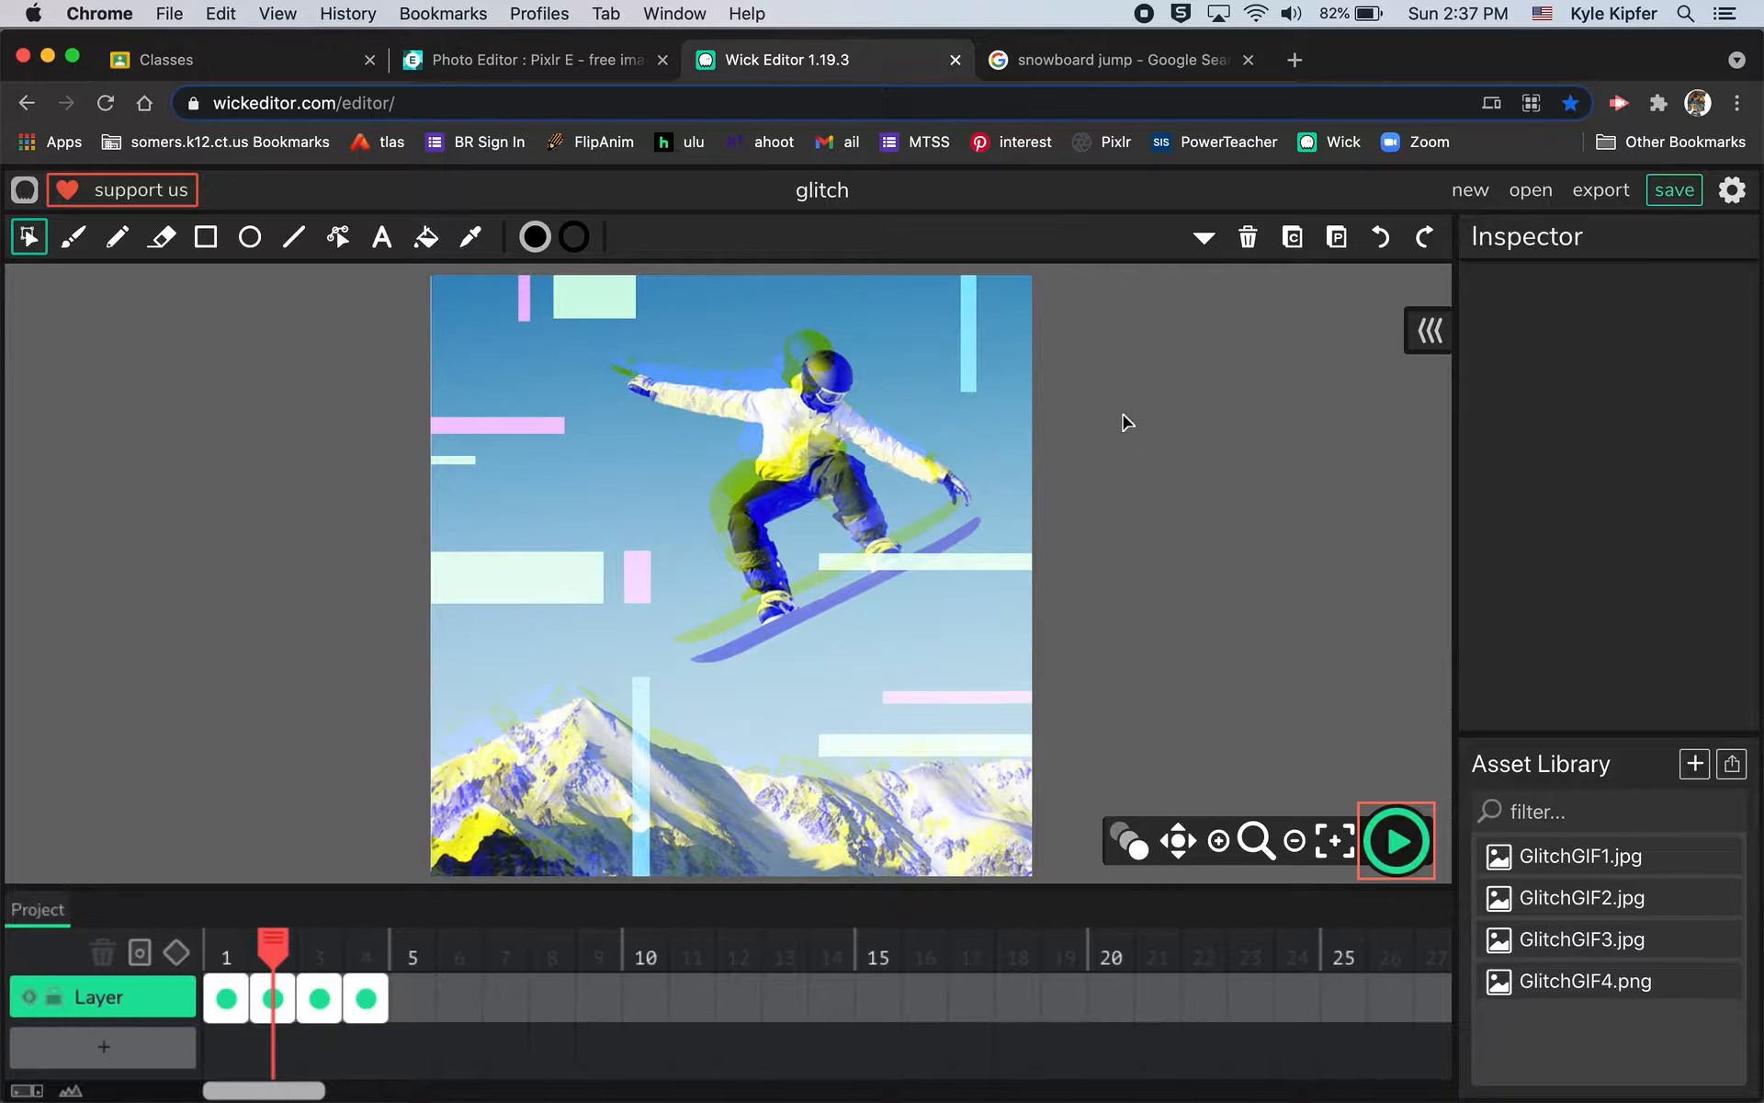
# Step: Switch to the snowboard jump image search and copy the previewed photo of the white-jacketed snowboarder above the mountains
pyautogui.click(1131, 68)
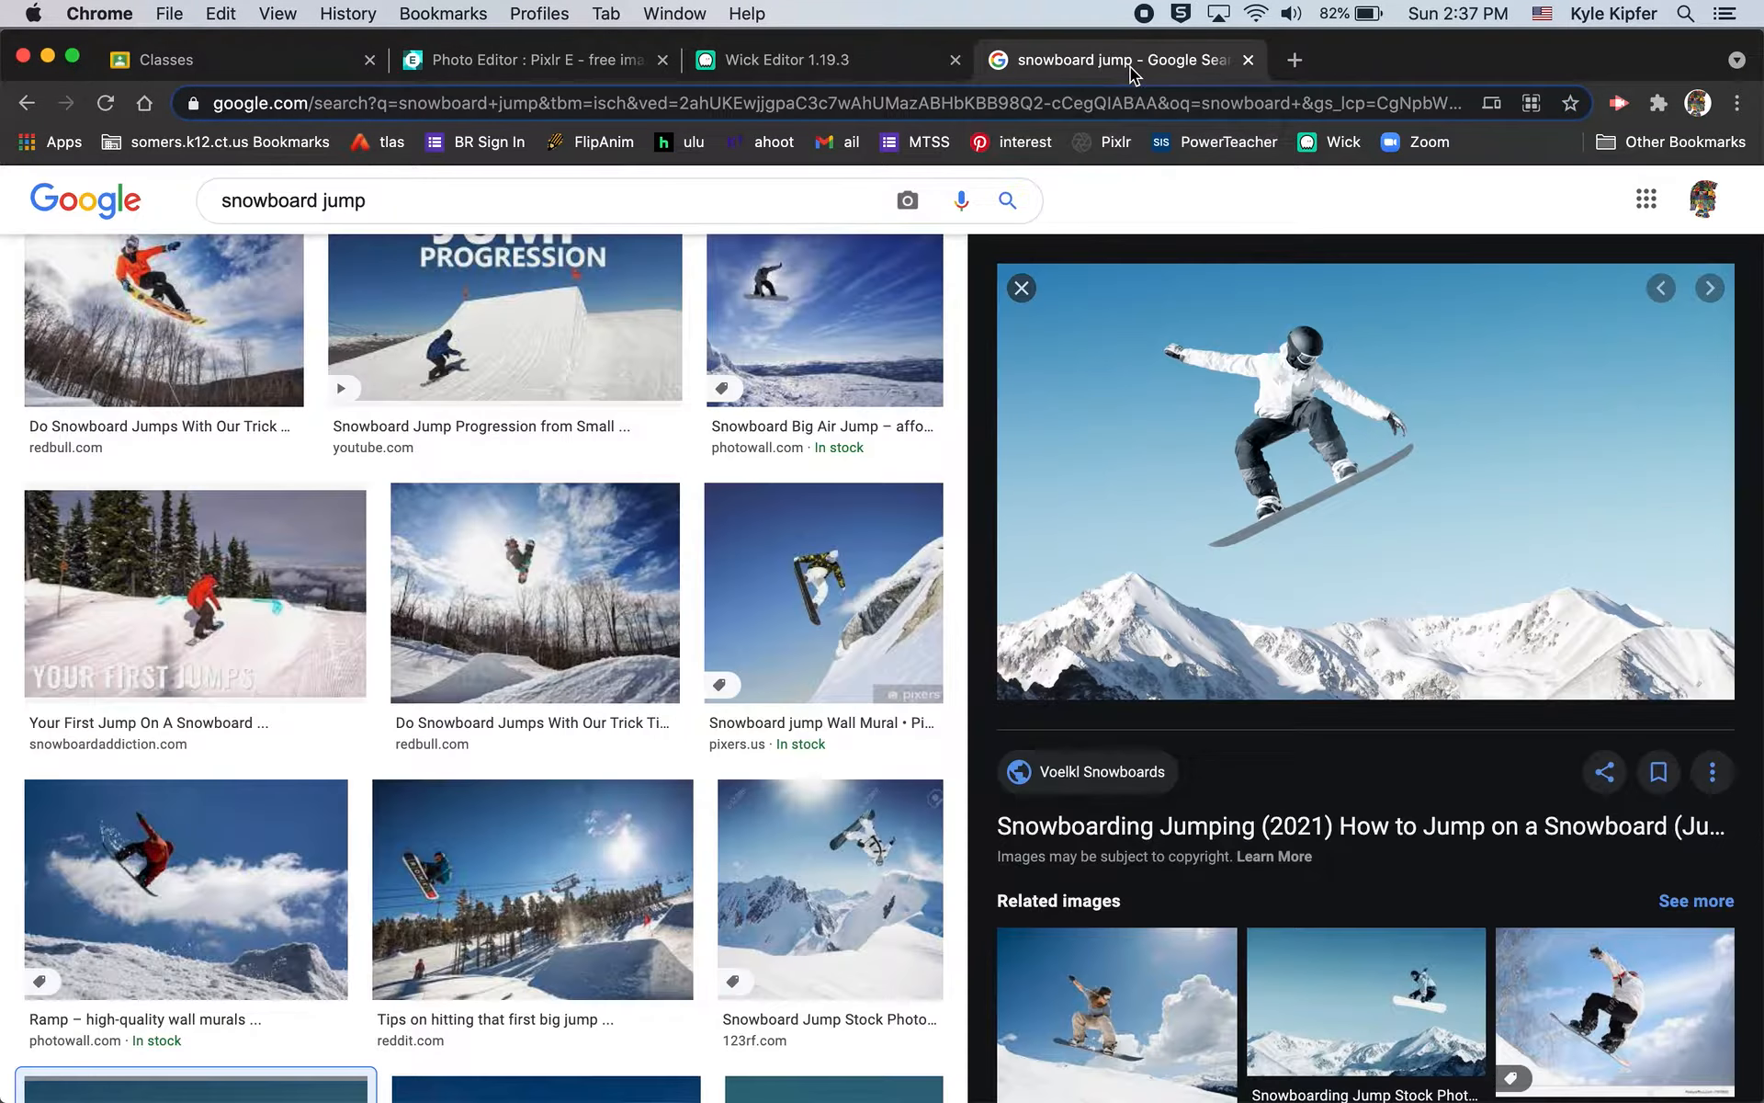
pyautogui.rightClick(1307, 494)
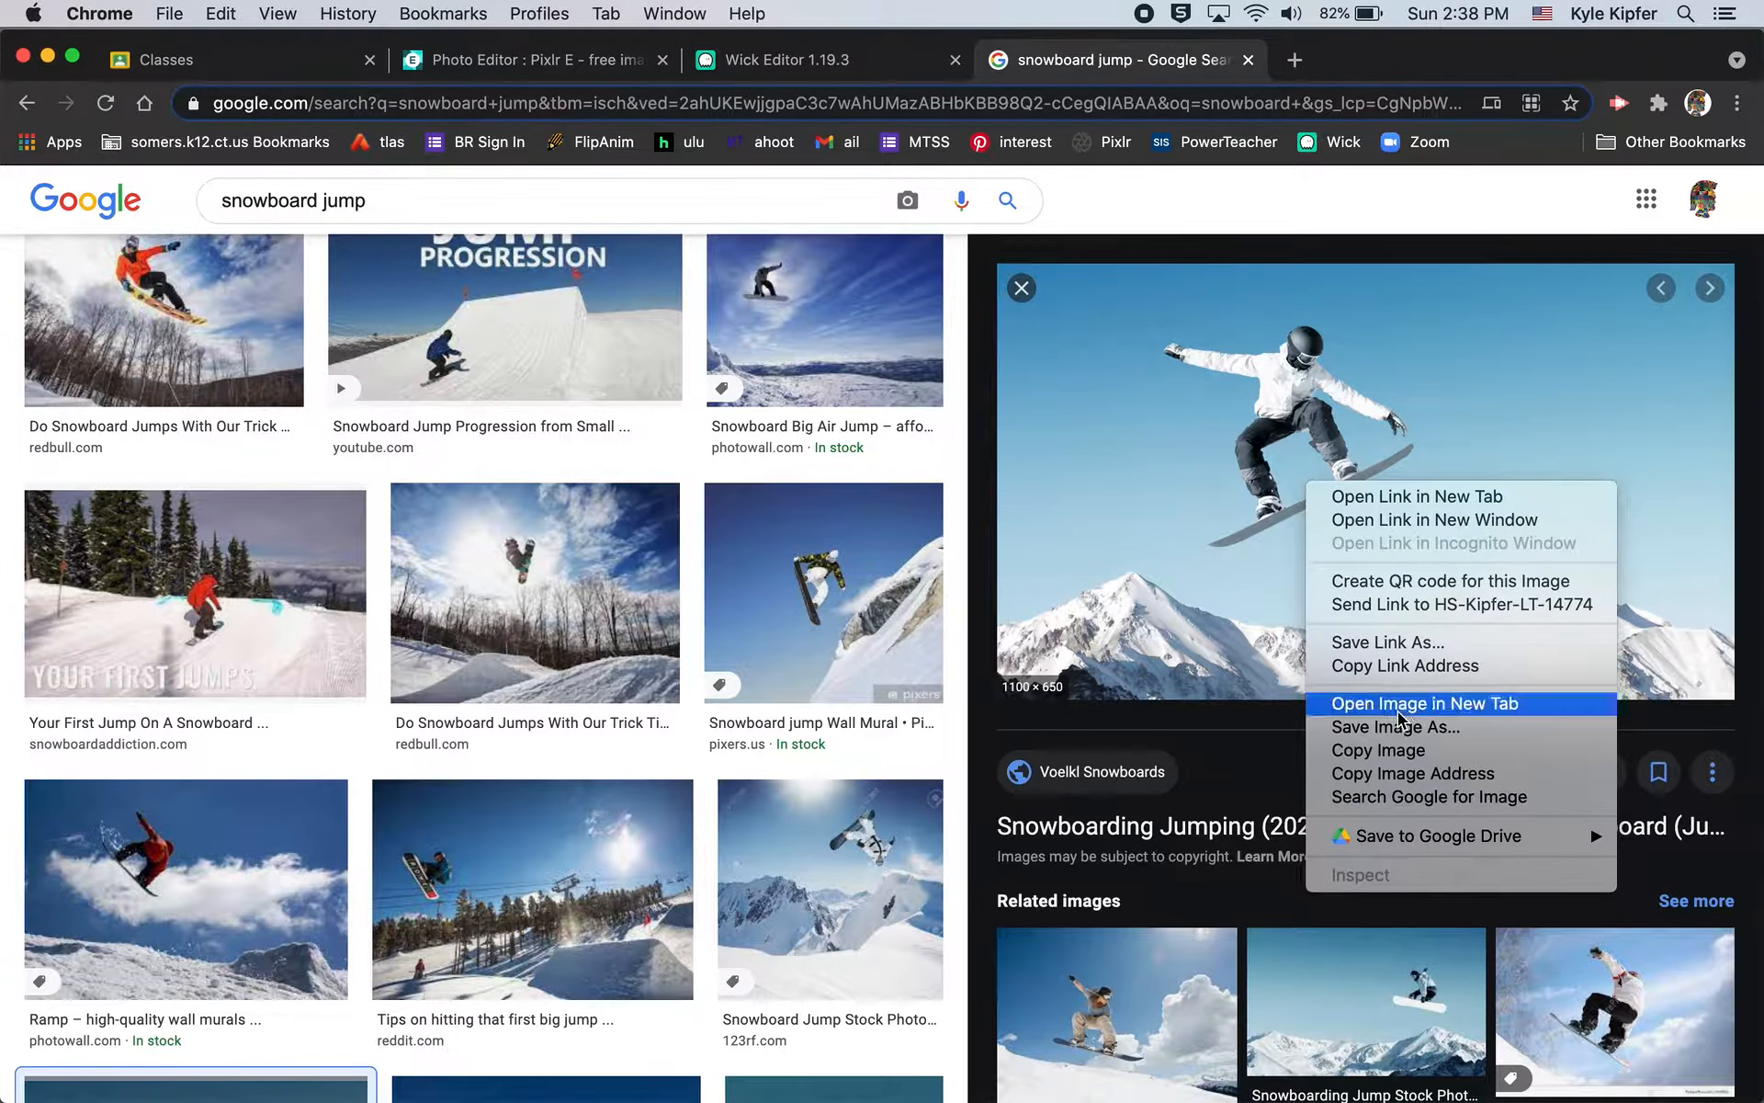
pyautogui.click(1388, 752)
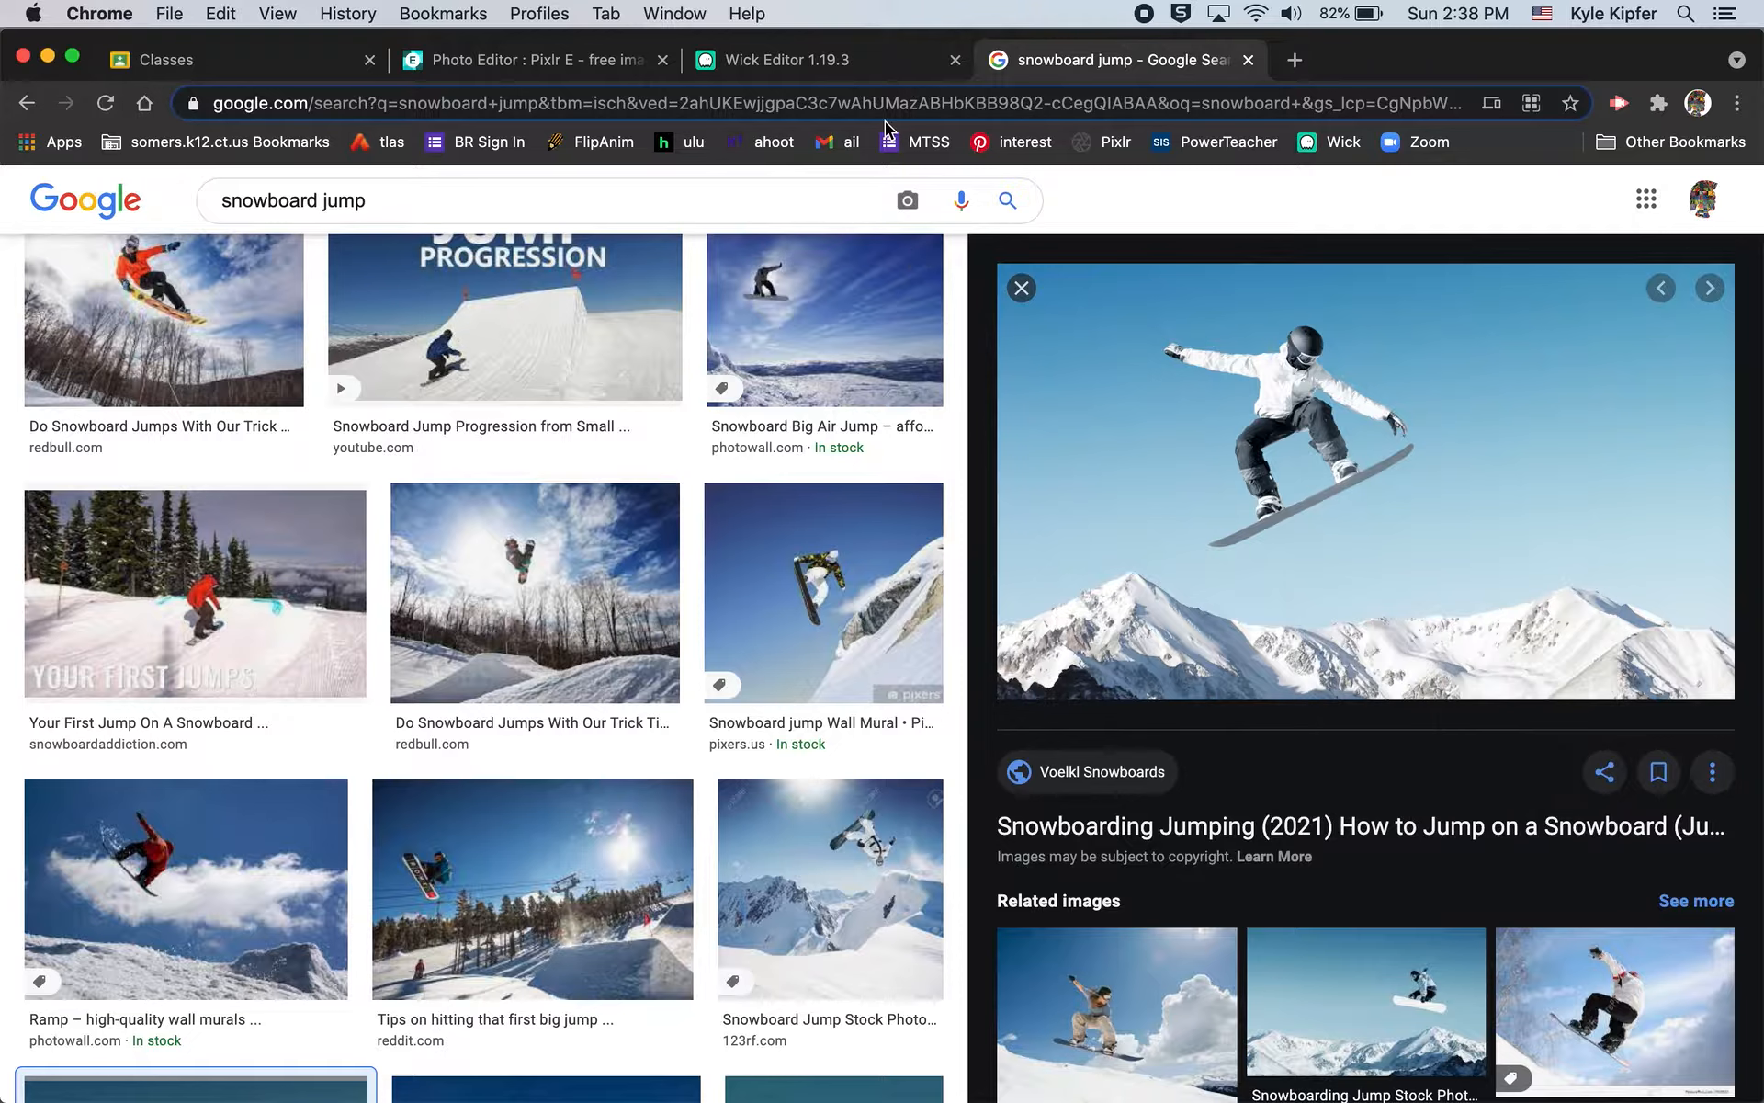
# Step: Switch to Pixlr E and create a new 1080 x 1080 Square HD image named glitchGIF
pyautogui.click(520, 44)
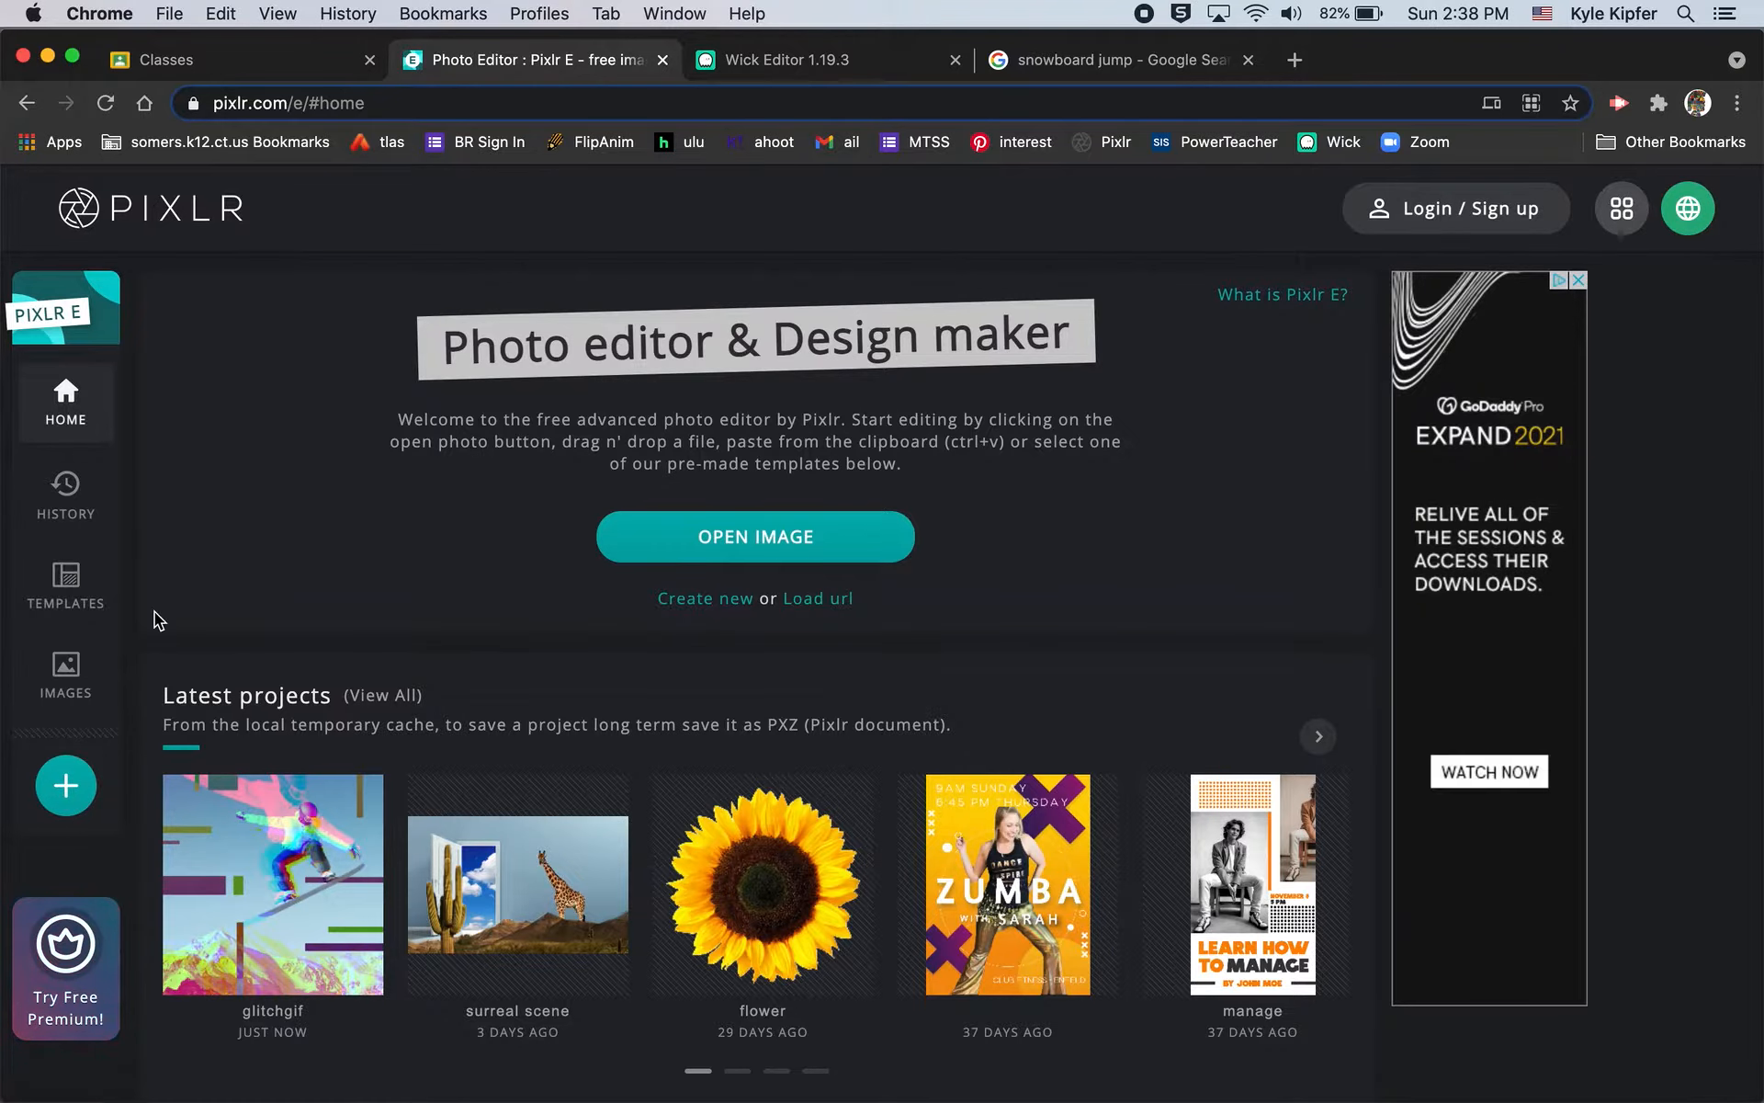
pyautogui.click(720, 599)
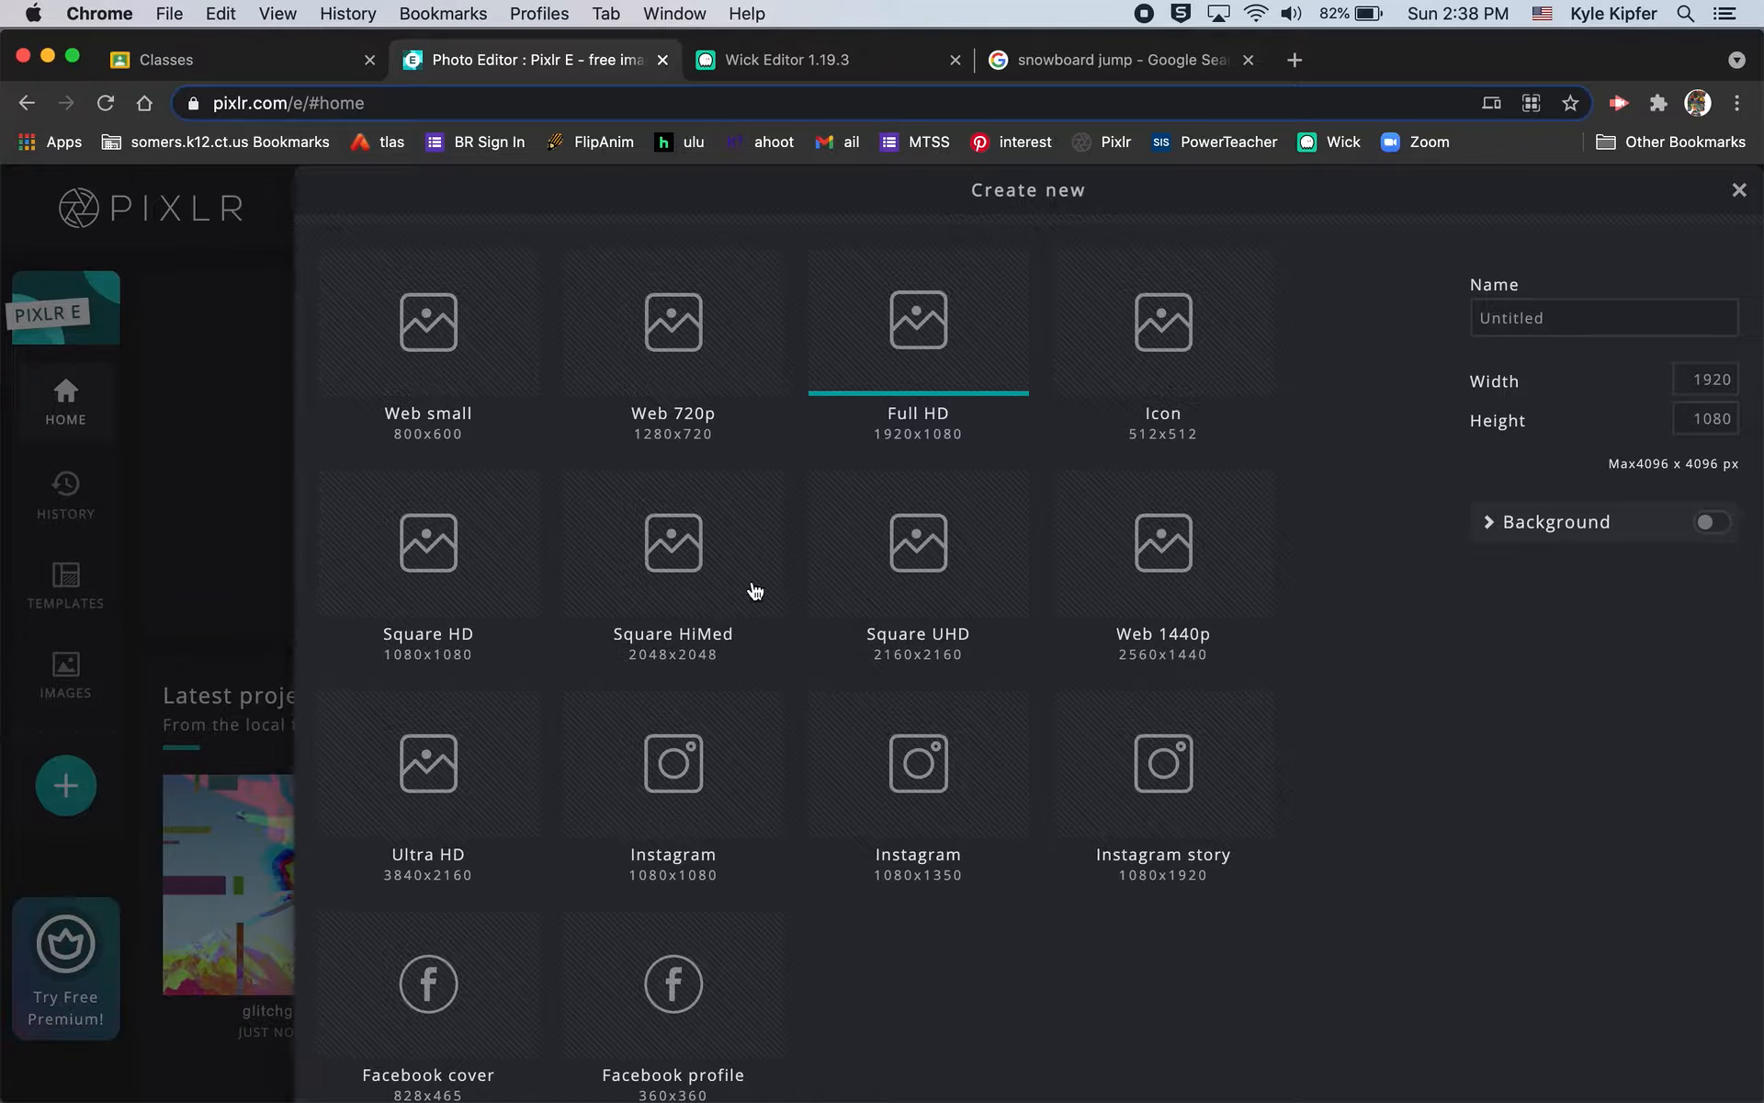
pyautogui.moveTo(1571, 321); pyautogui.dragTo(1344, 318)
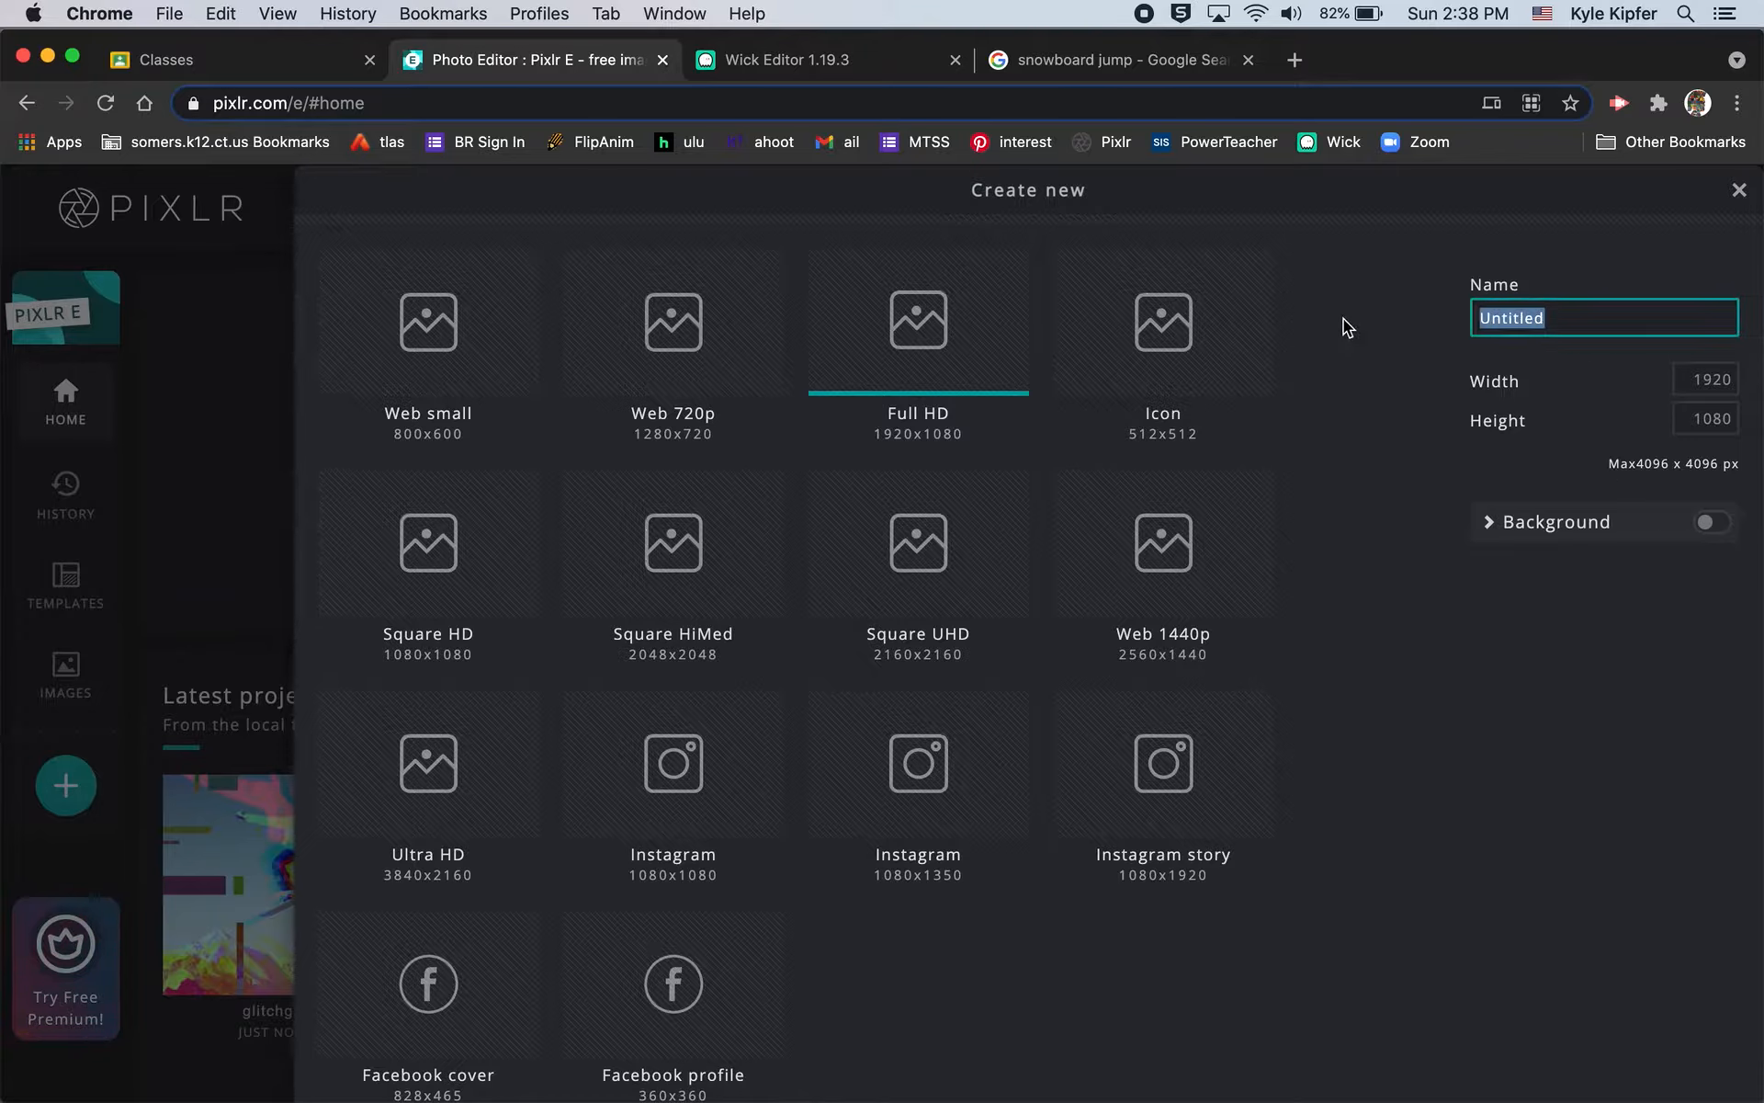
pyautogui.write('glitchGIF')
pyautogui.click(462, 579)
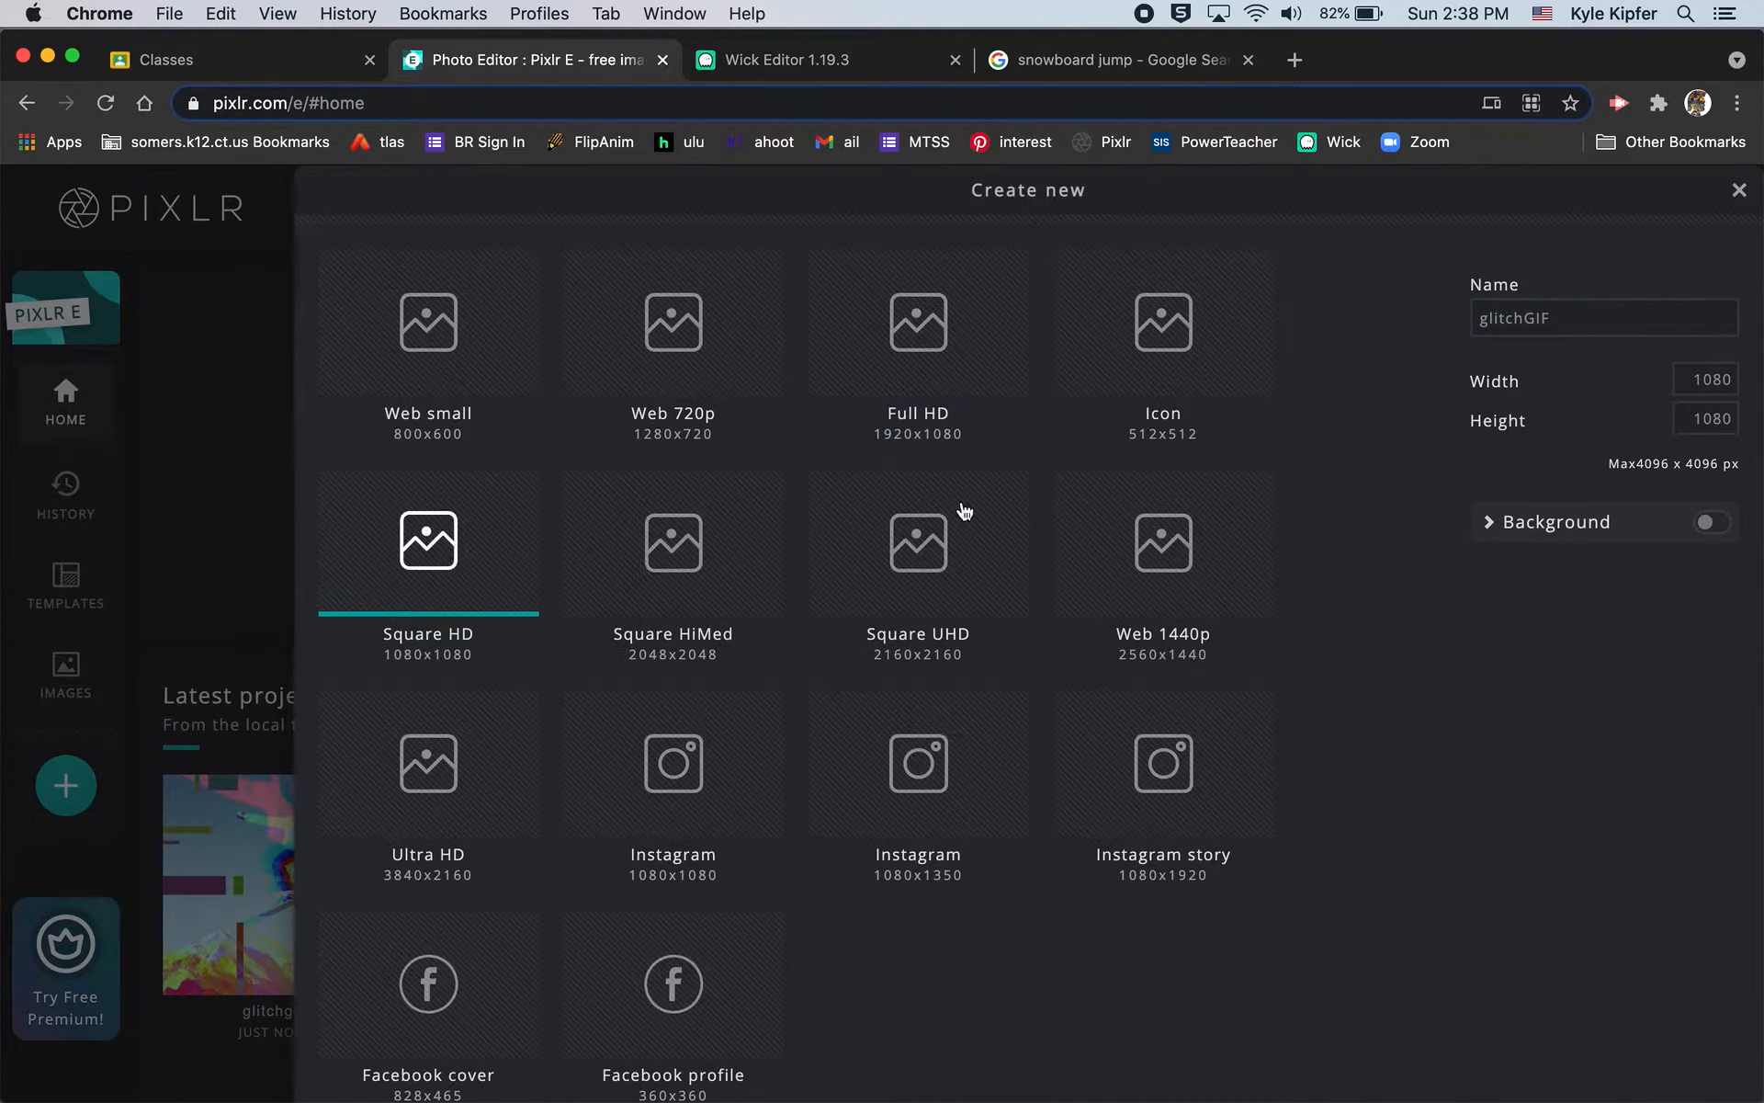
pyautogui.scroll(-3, 1485, 720)
pyautogui.click(1680, 1068)
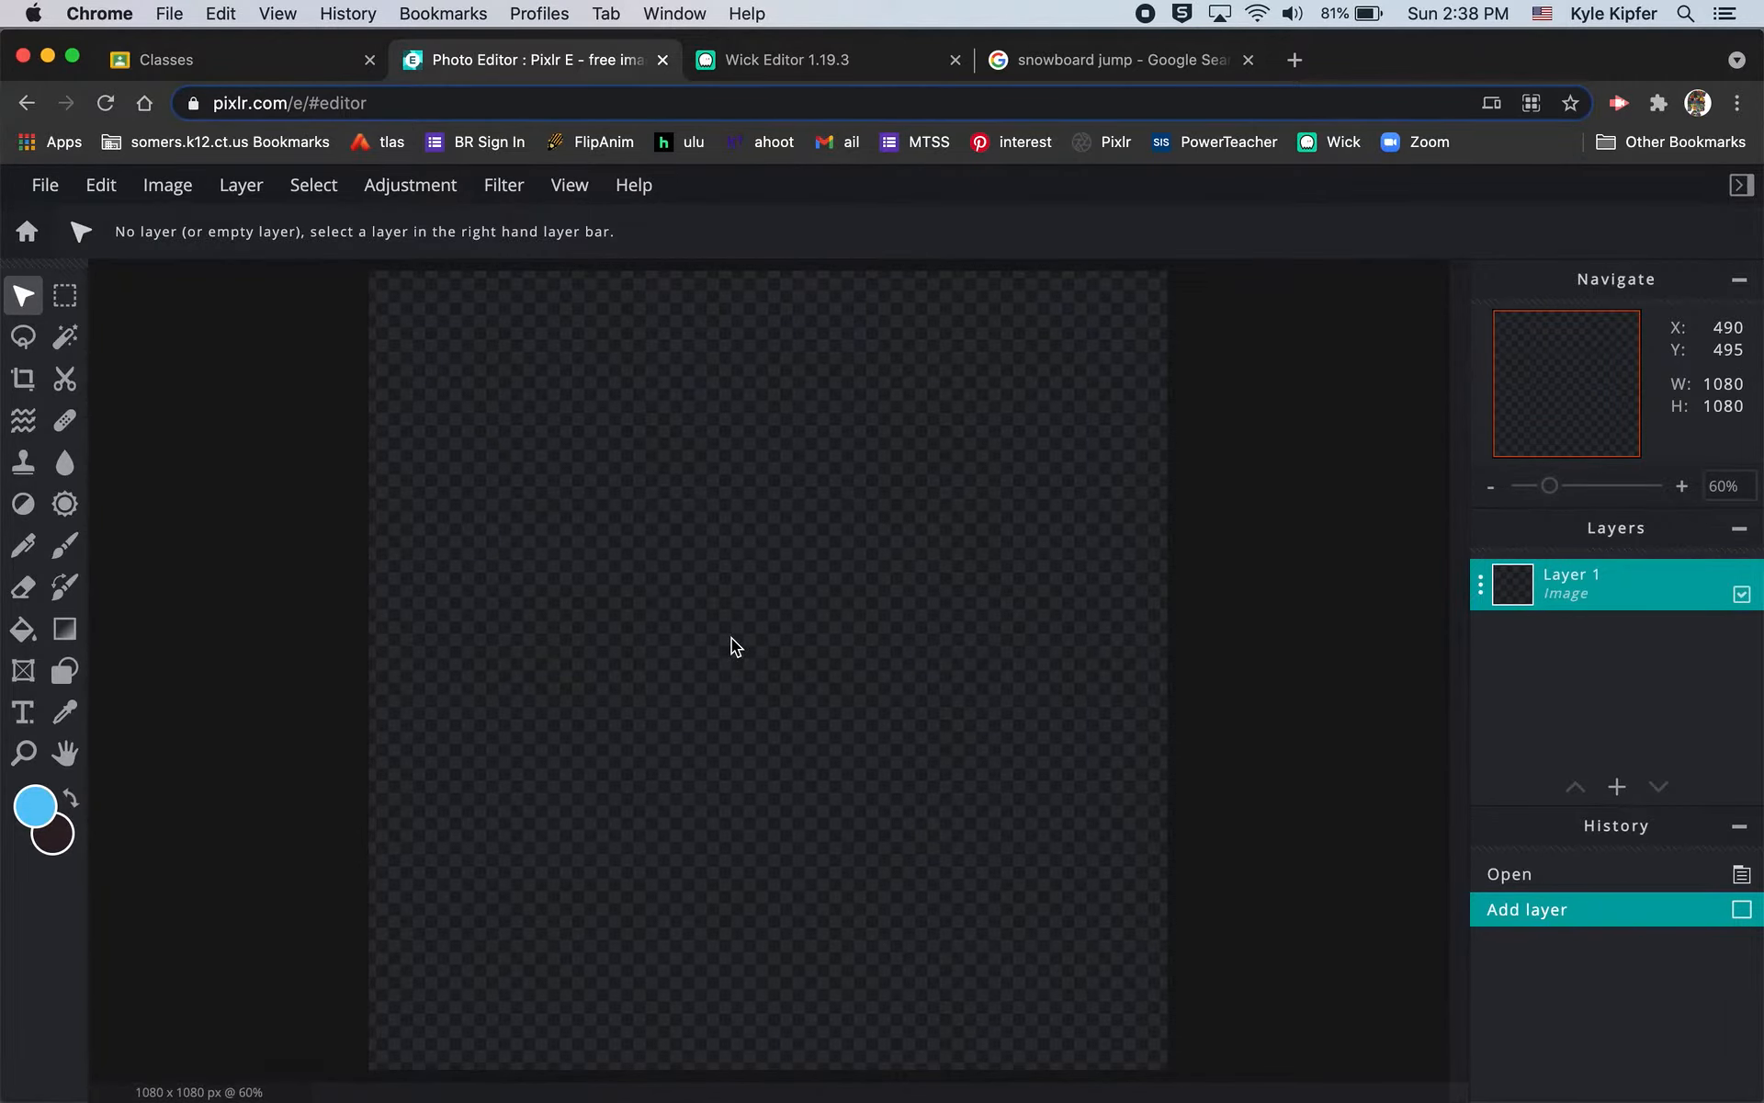
# Step: Paste the snowboarder photo, enlarge it to about 1695 x 1095 px to cover the canvas, and shift it so the rider is in frame
pyautogui.press('super+v')
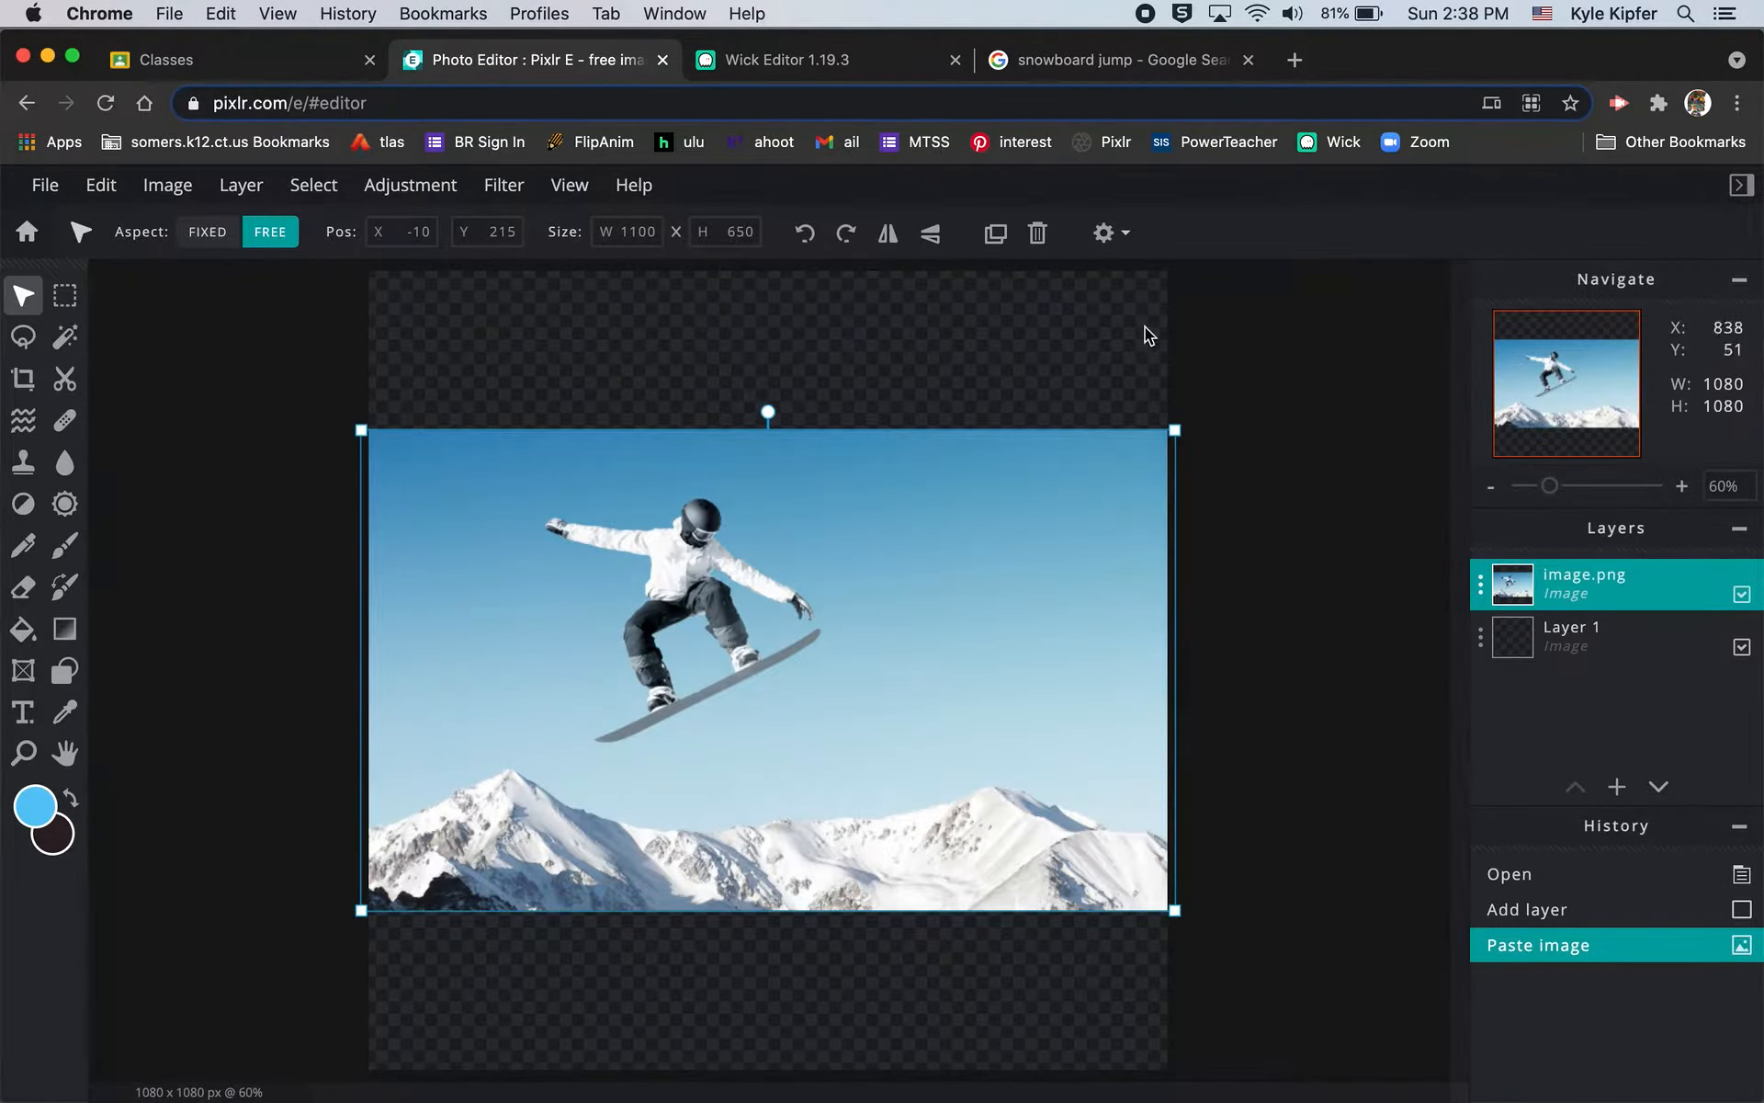
pyautogui.click(1490, 486)
pyautogui.click(1491, 486)
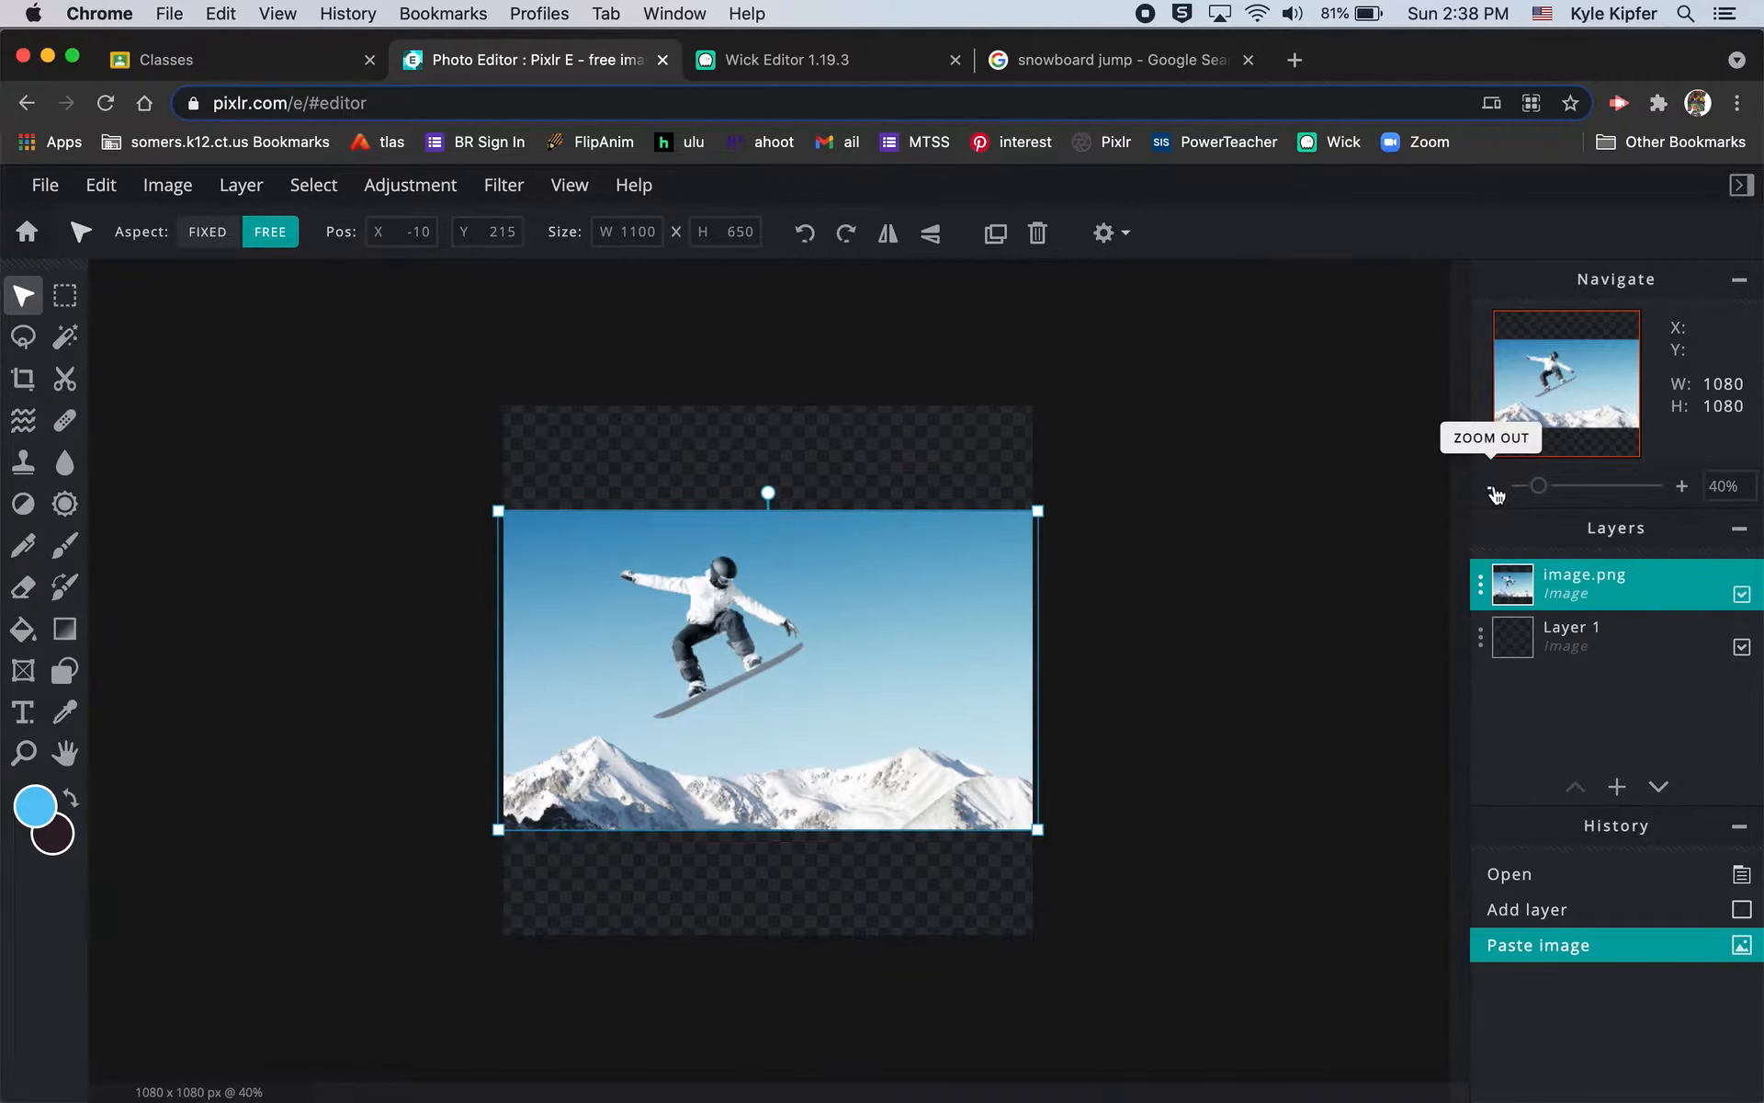
pyautogui.moveTo(495, 506); pyautogui.dragTo(354, 397)
pyautogui.moveTo(1039, 834); pyautogui.dragTo(1189, 938)
pyautogui.moveTo(762, 630); pyautogui.dragTo(891, 630)
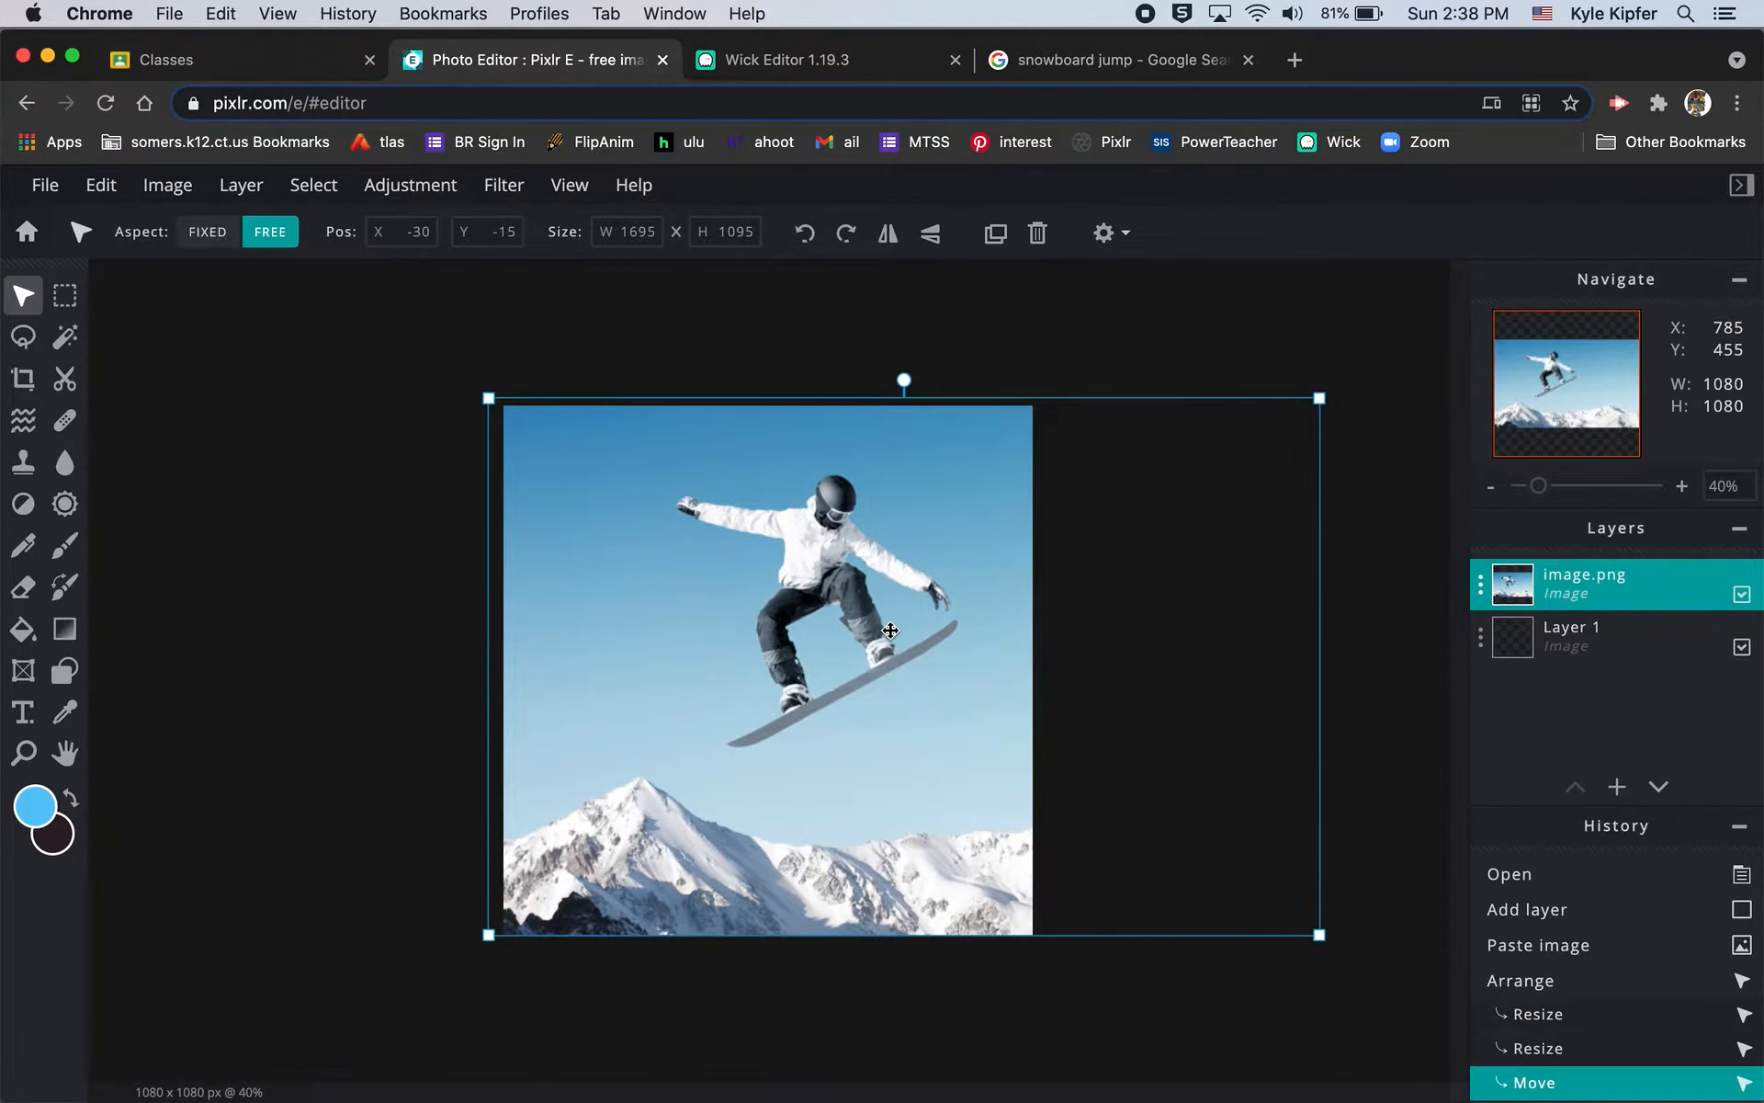
# Step: Nudge the snowboarder photo slightly left to an X position of -49 and deselect it
pyautogui.press('Left')
pyautogui.press('Left')
pyautogui.press('Left')
pyautogui.press('Left')
pyautogui.press('Left')
pyautogui.press('Left')
pyautogui.press('Left')
pyautogui.press('Left')
pyautogui.press('Left')
pyautogui.press('Left')
pyautogui.press('Left')
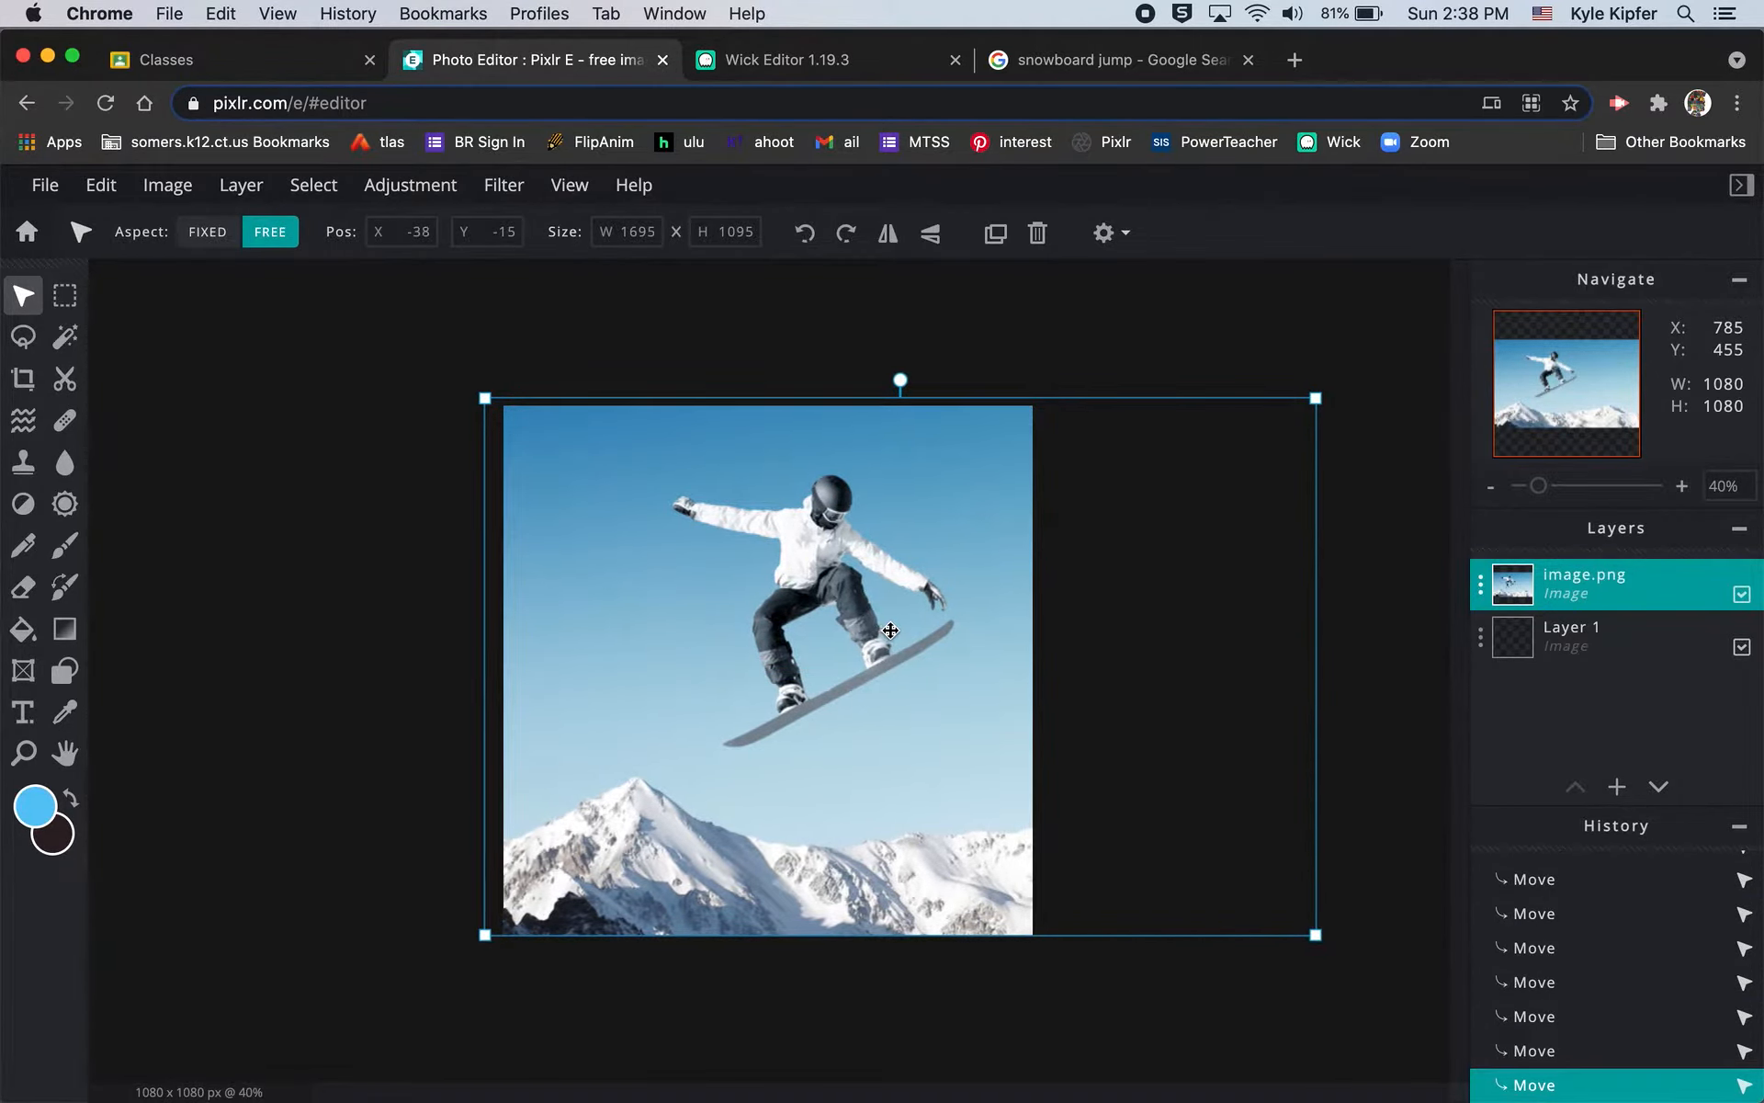
pyautogui.press('Left')
pyautogui.press('Left')
pyautogui.press('Left')
pyautogui.press('Left')
pyautogui.press('Left')
pyautogui.press('Left')
pyautogui.press('Left')
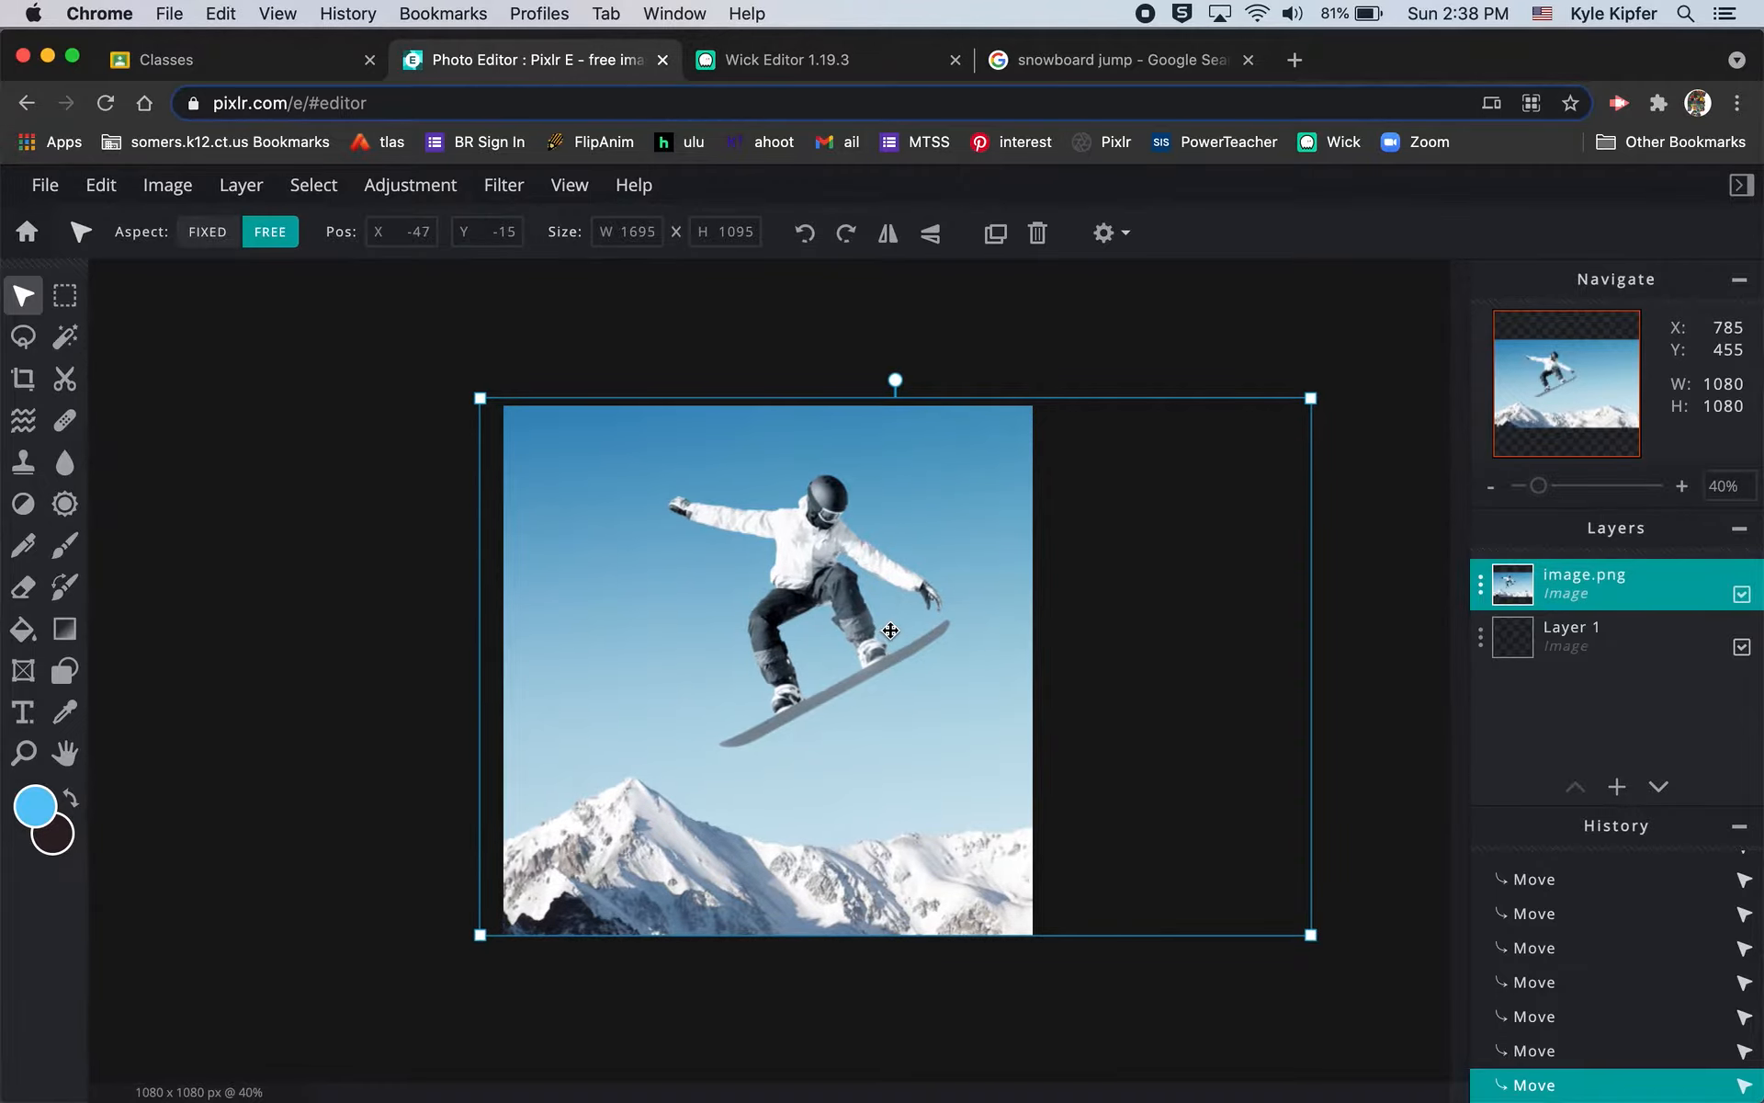
pyautogui.press('Left')
pyautogui.press('Left')
pyautogui.press('Right')
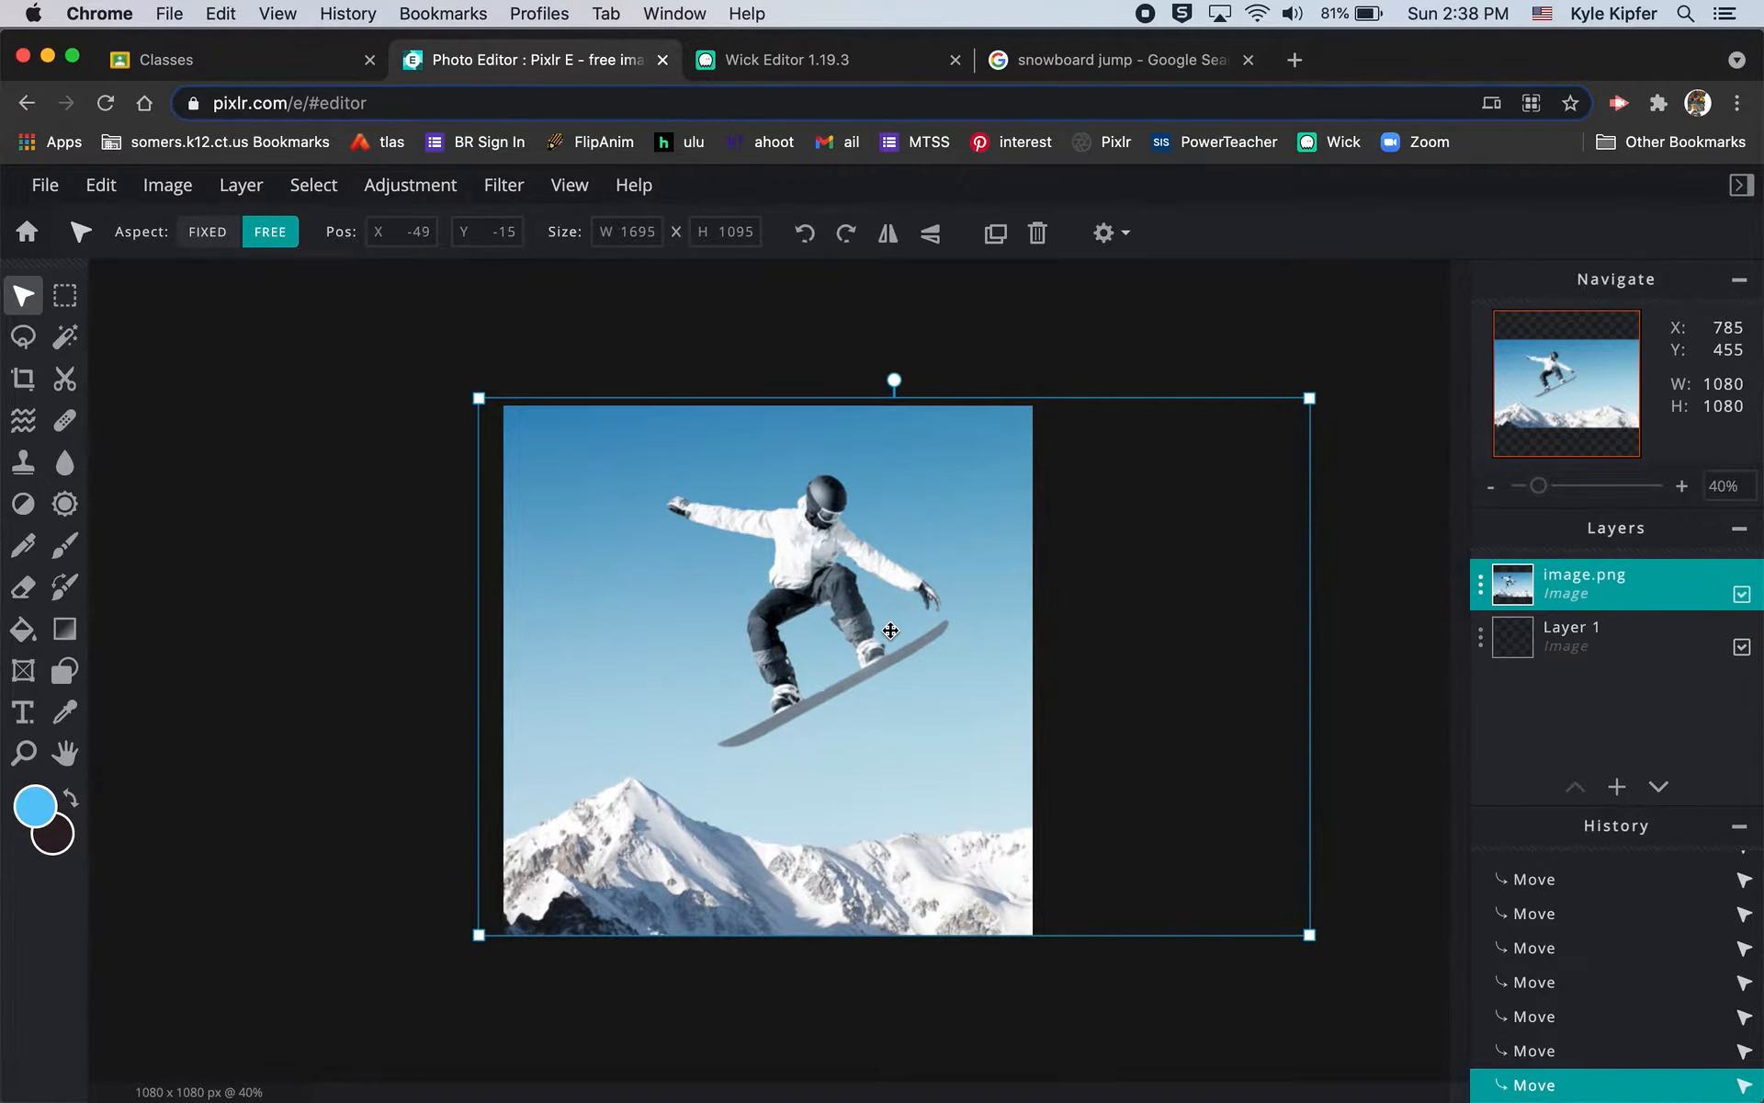
pyautogui.click(380, 448)
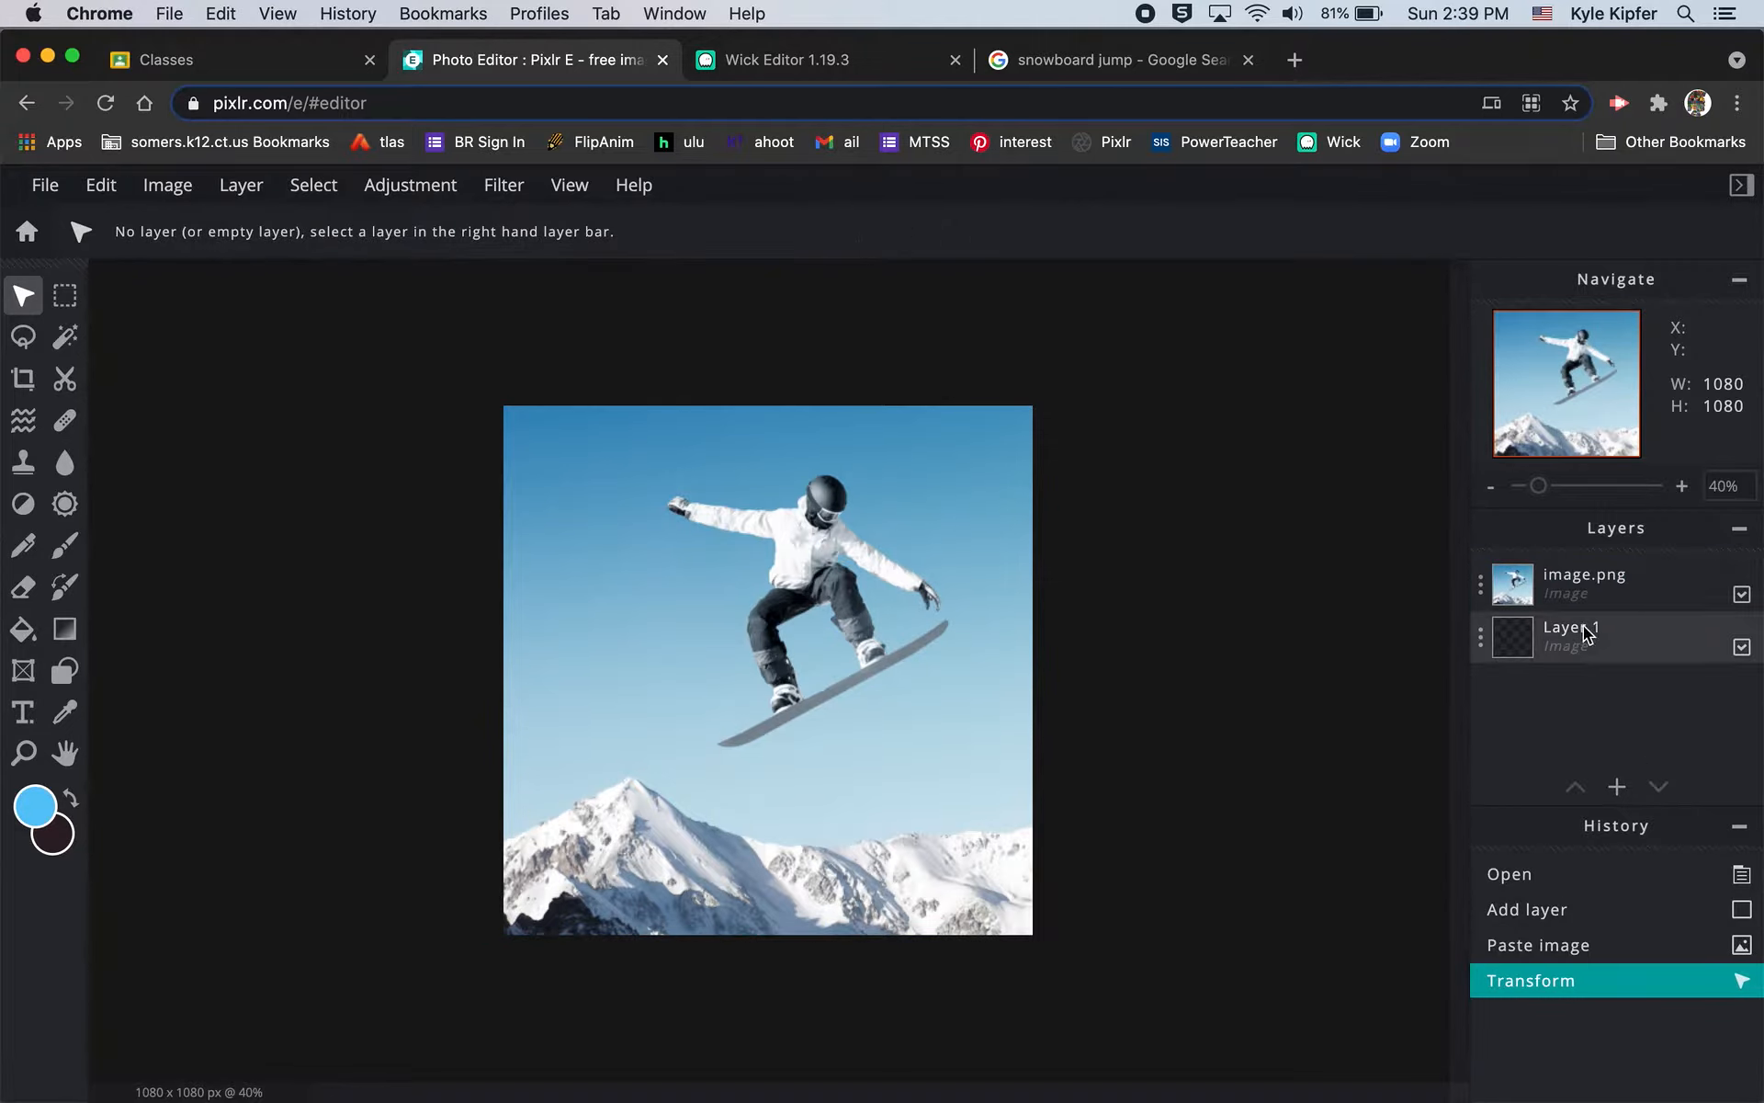
# Step: Move the empty Layer 1 above the photo layer and duplicate the photo to make three copies
pyautogui.click(1617, 653)
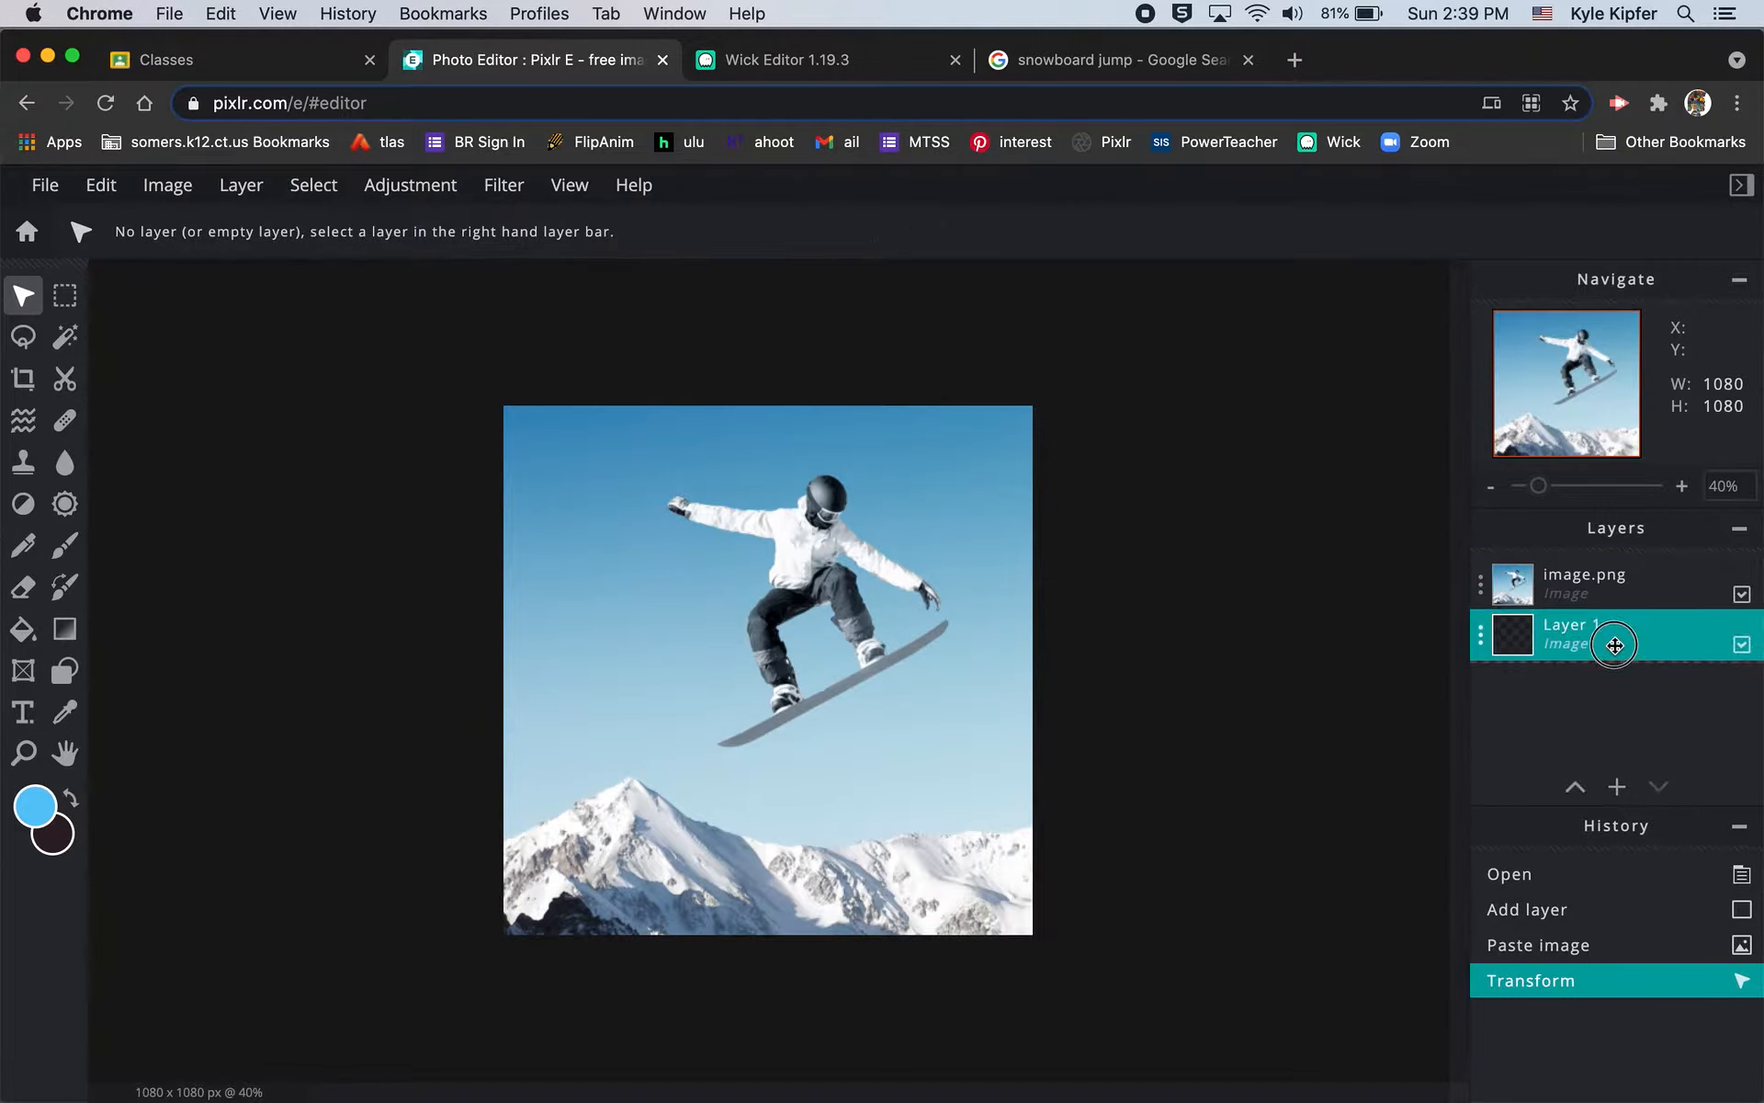
pyautogui.moveTo(1607, 628); pyautogui.dragTo(1603, 576)
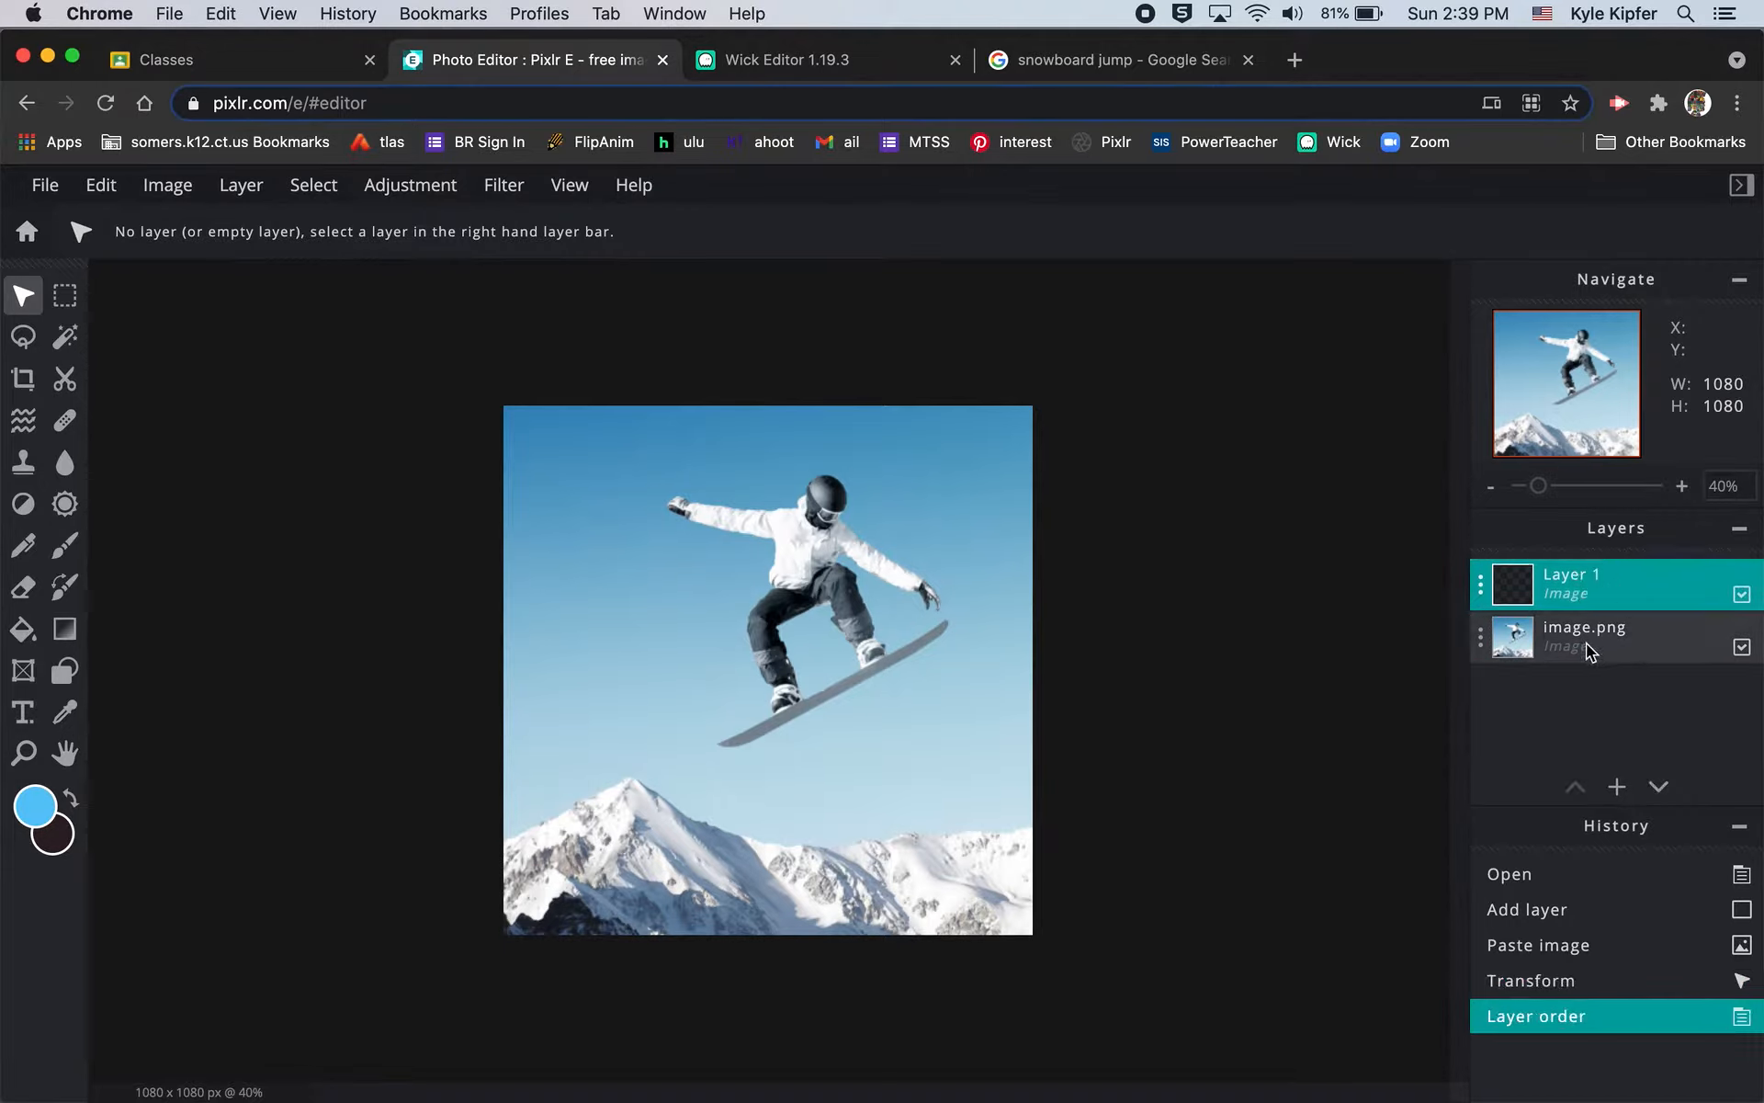
pyautogui.click(1479, 638)
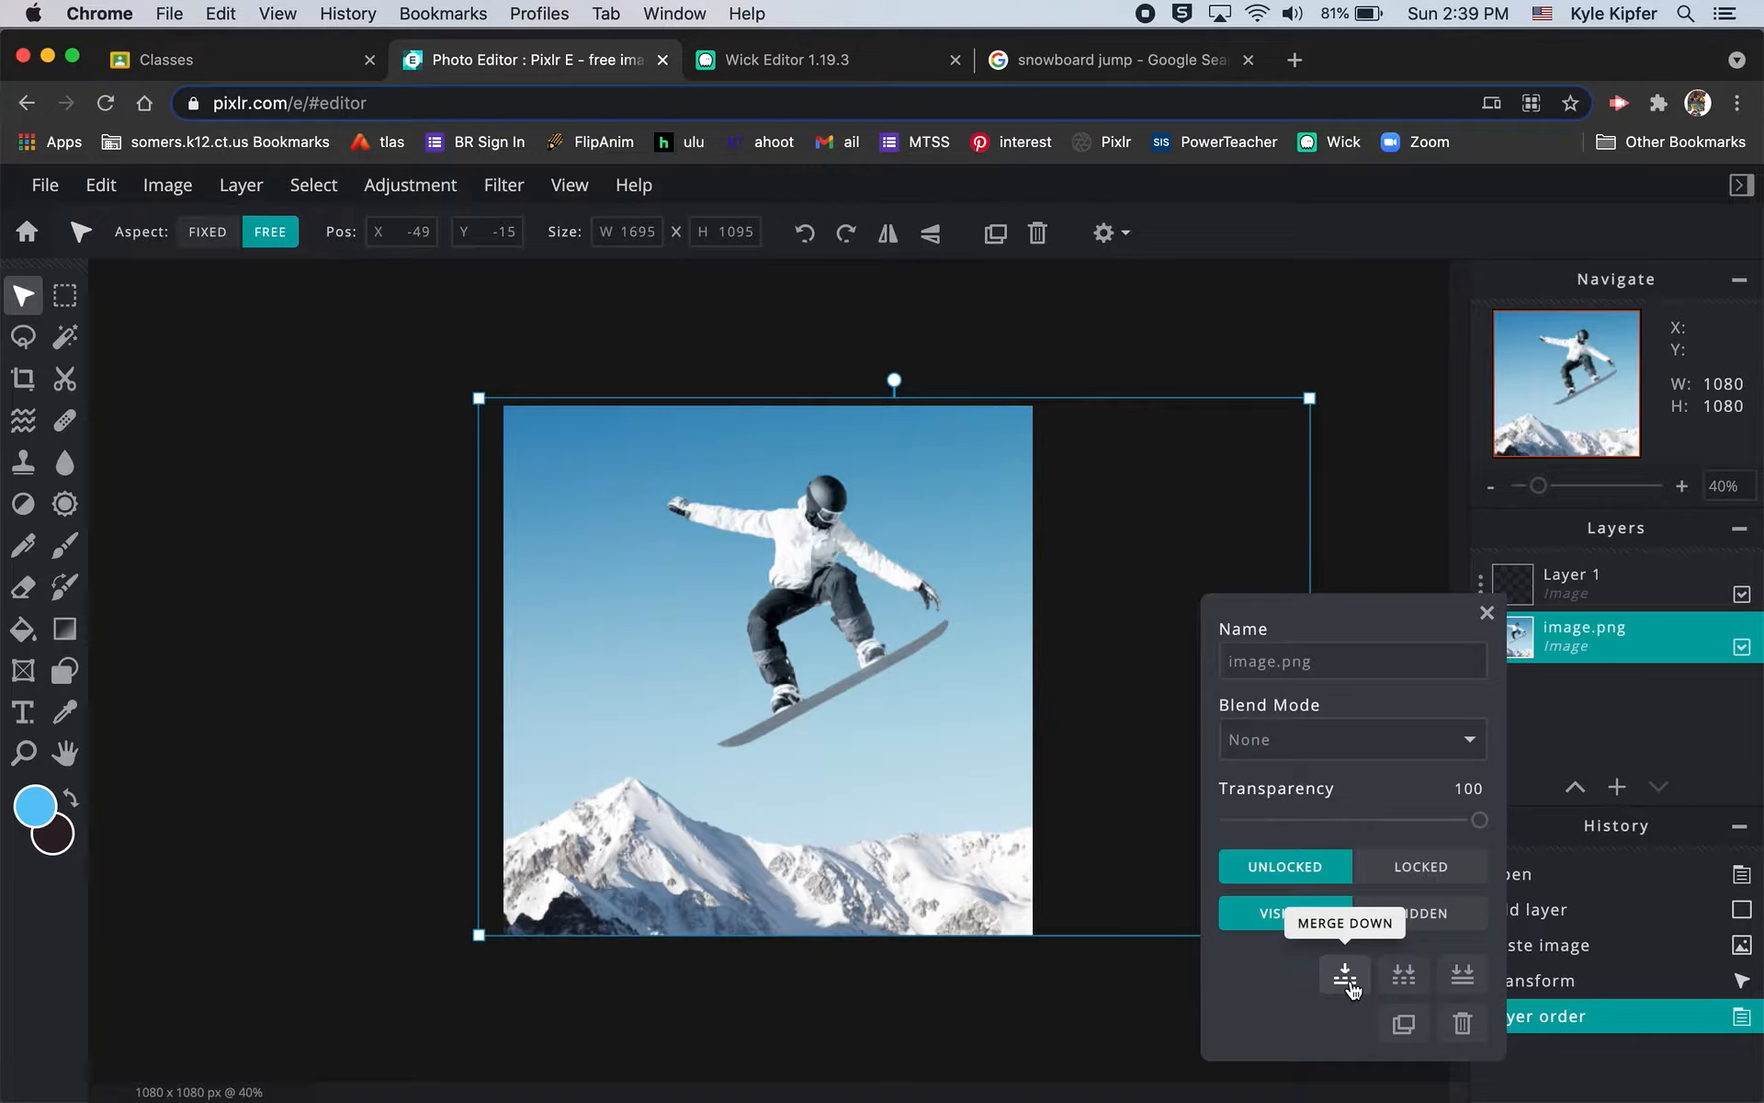
pyautogui.click(1403, 1024)
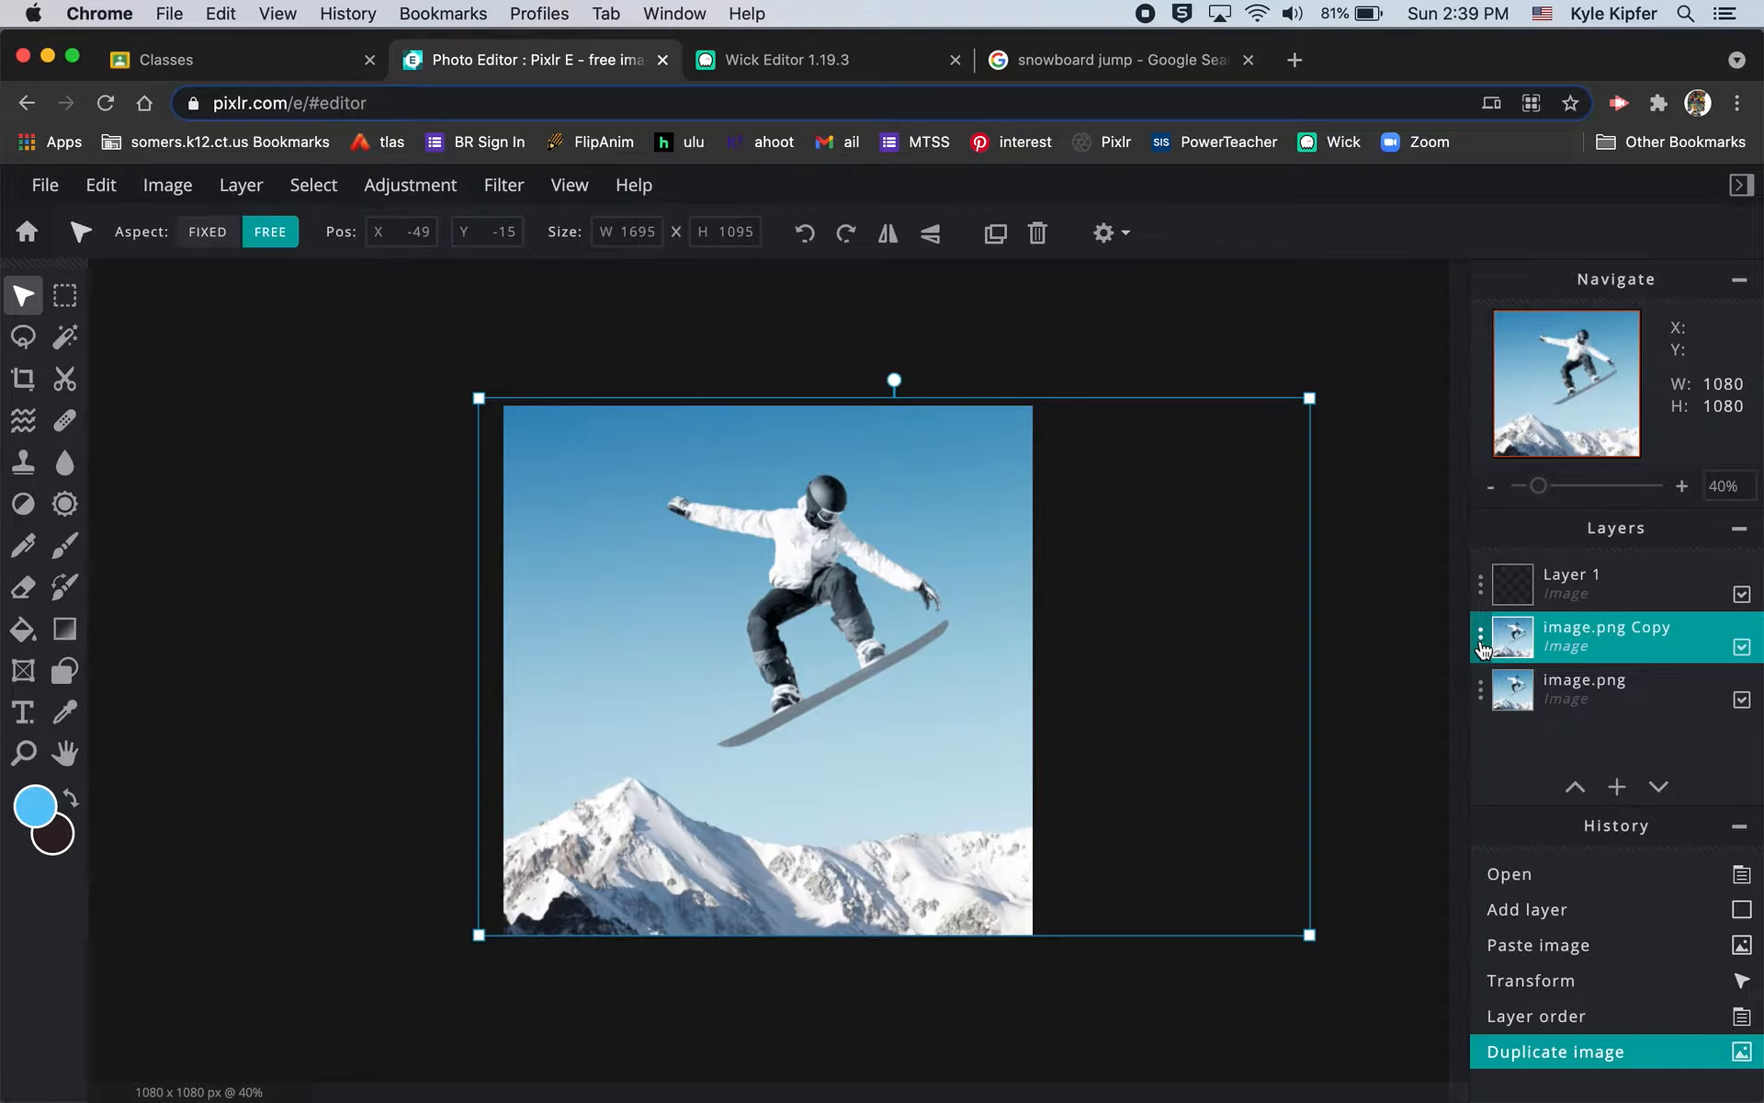
pyautogui.click(1481, 649)
pyautogui.click(1402, 1023)
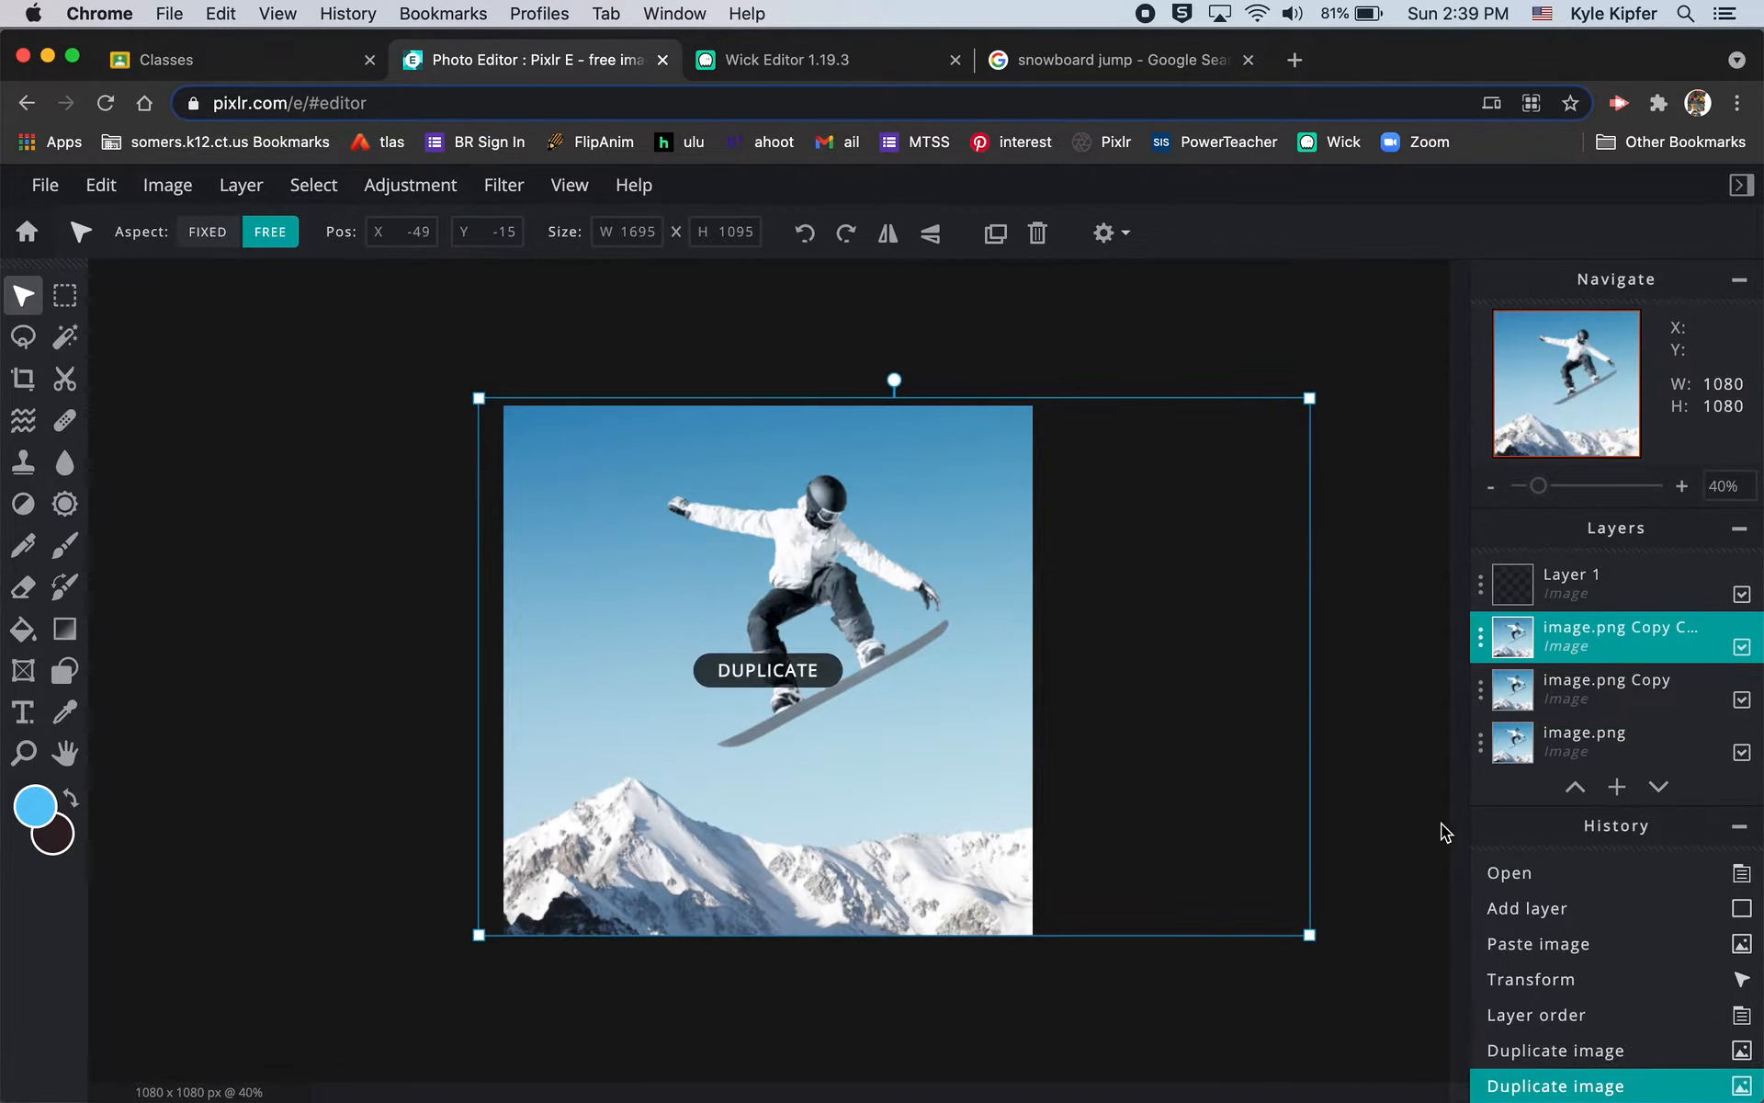
pyautogui.click(1481, 636)
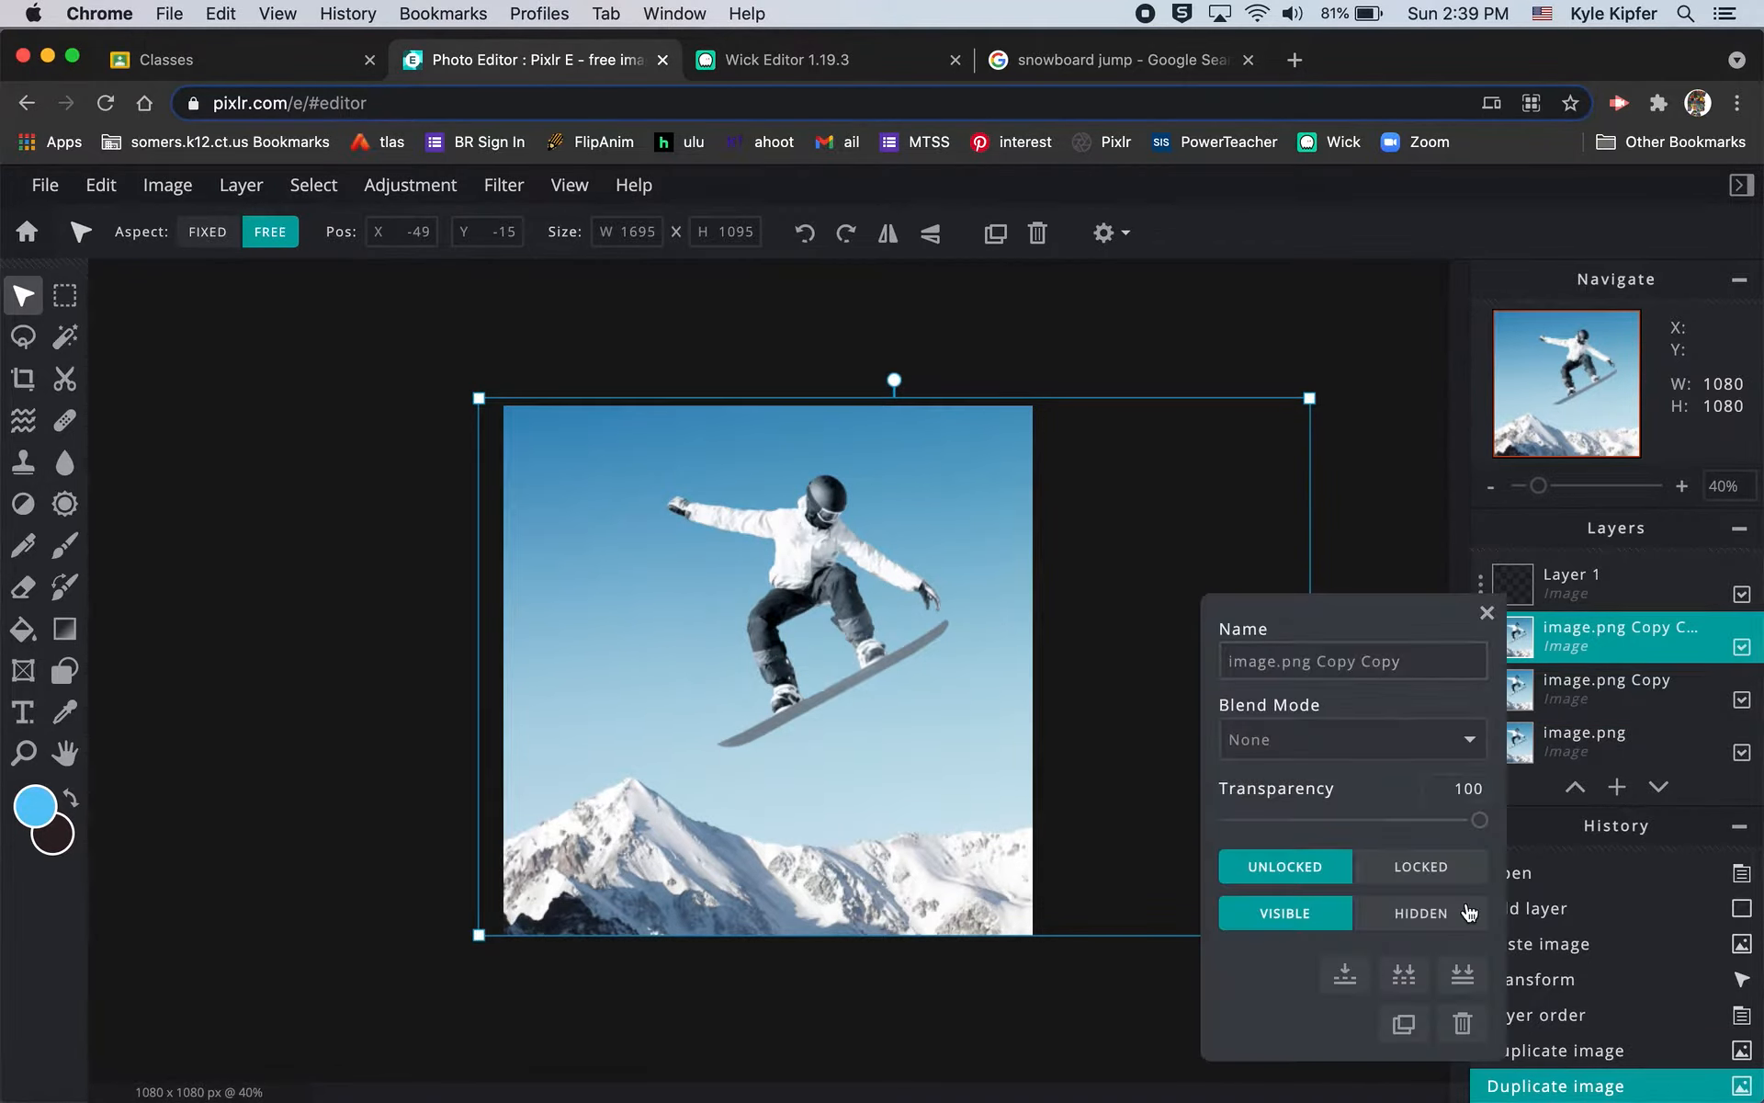
pyautogui.click(1403, 1023)
pyautogui.scroll(-2, 1541, 649)
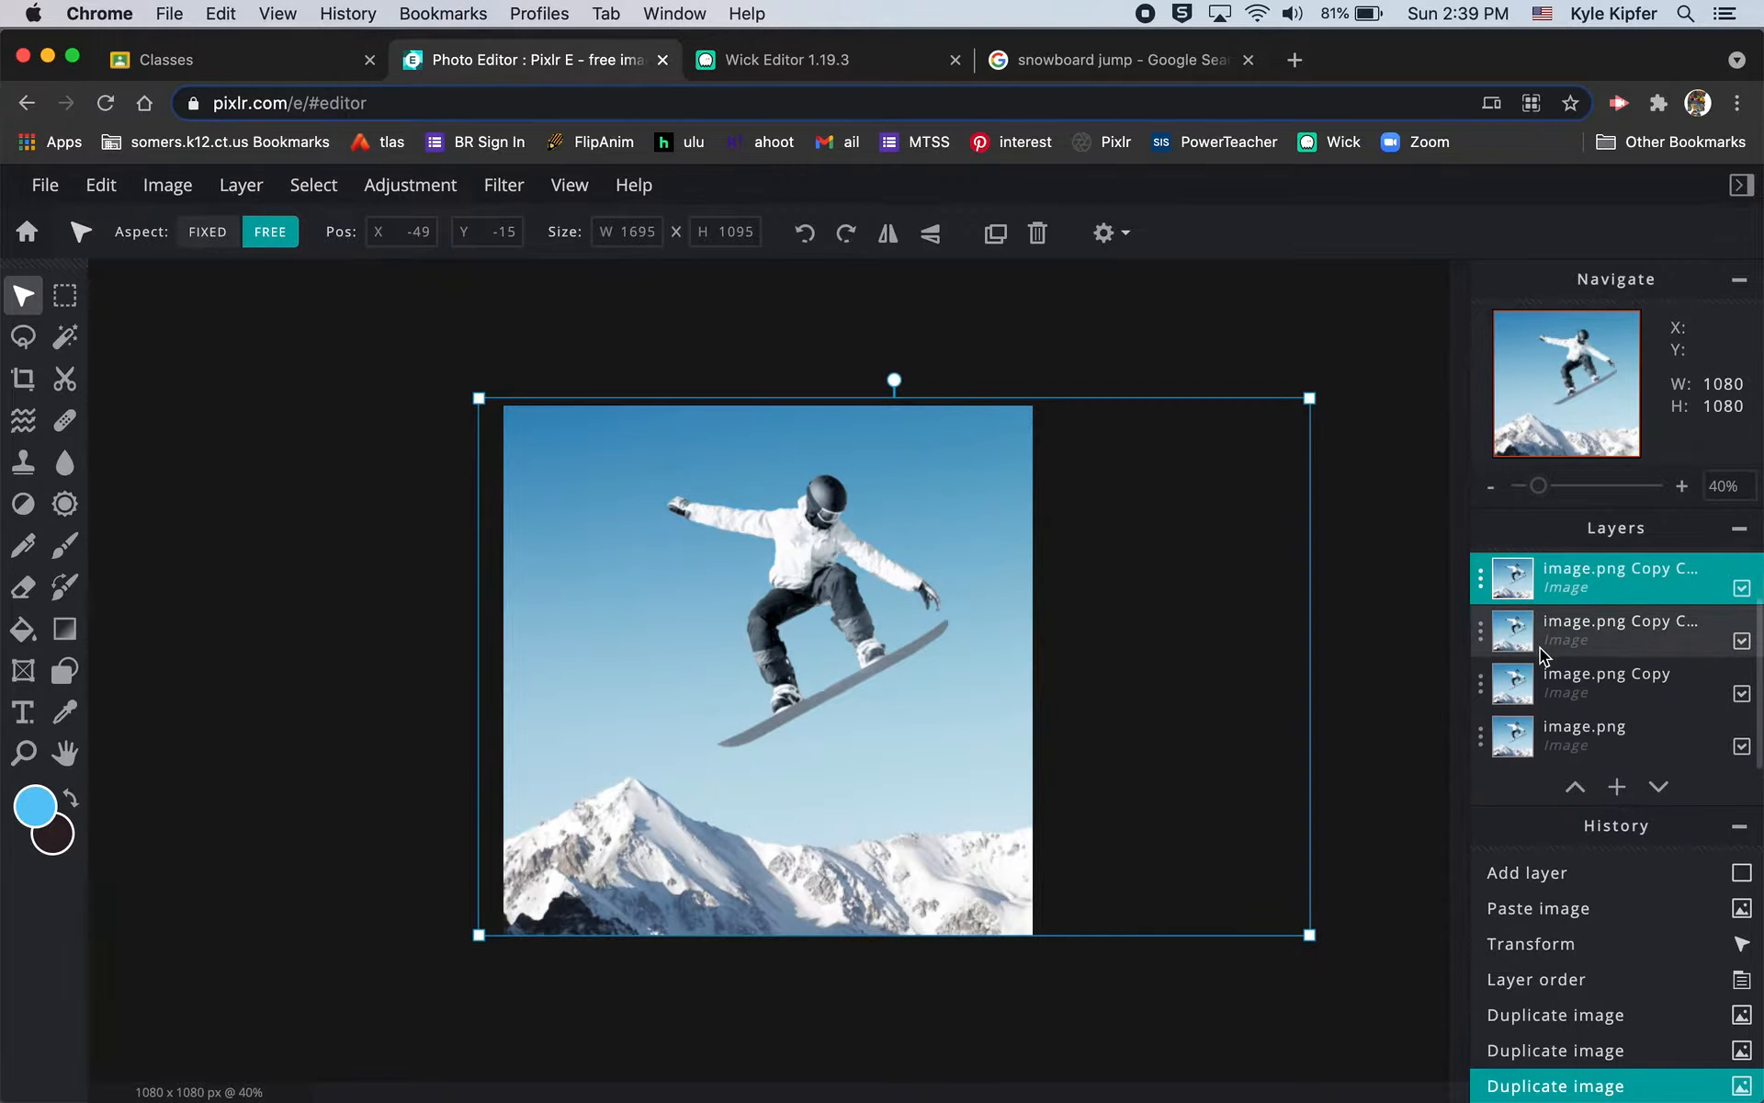
pyautogui.scroll(2, 1559, 676)
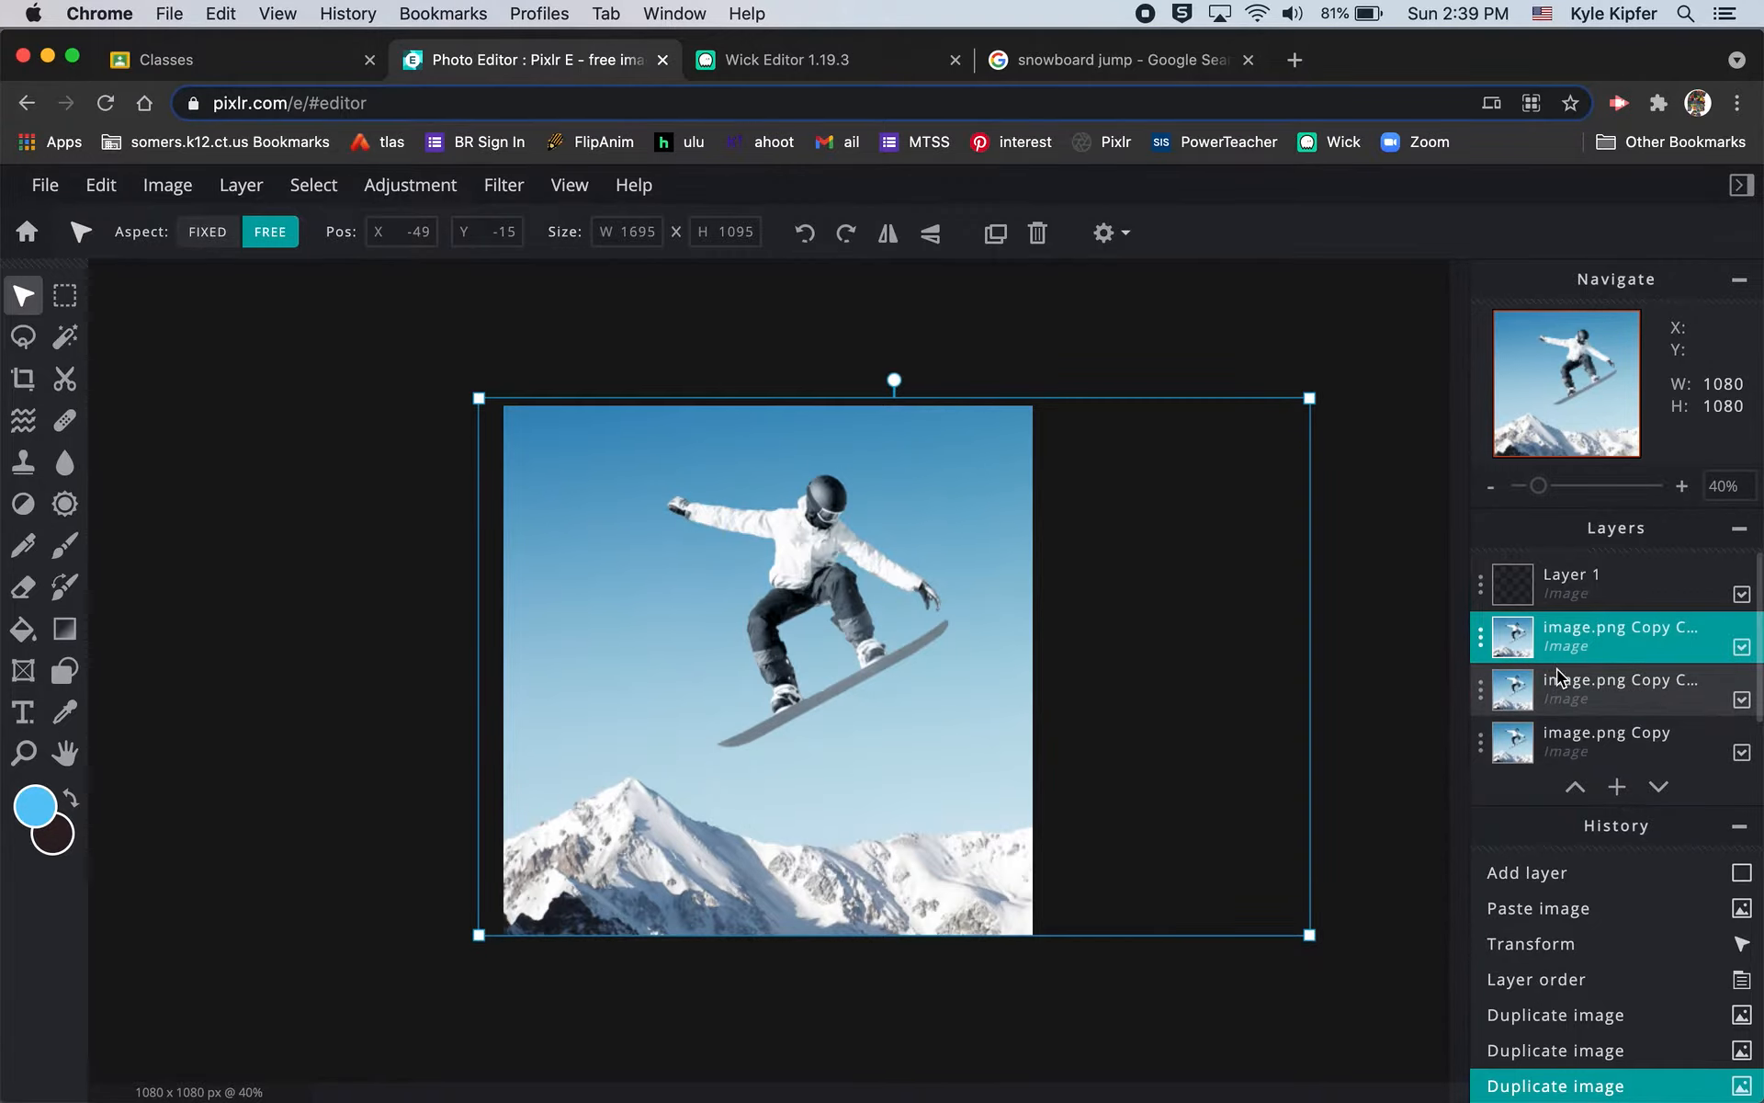
# Step: On Layer 1, use the rectangular Marquee in add mode to select two vertical strips at the photo's upper left and two horizontal strips along its right edge
pyautogui.click(1562, 588)
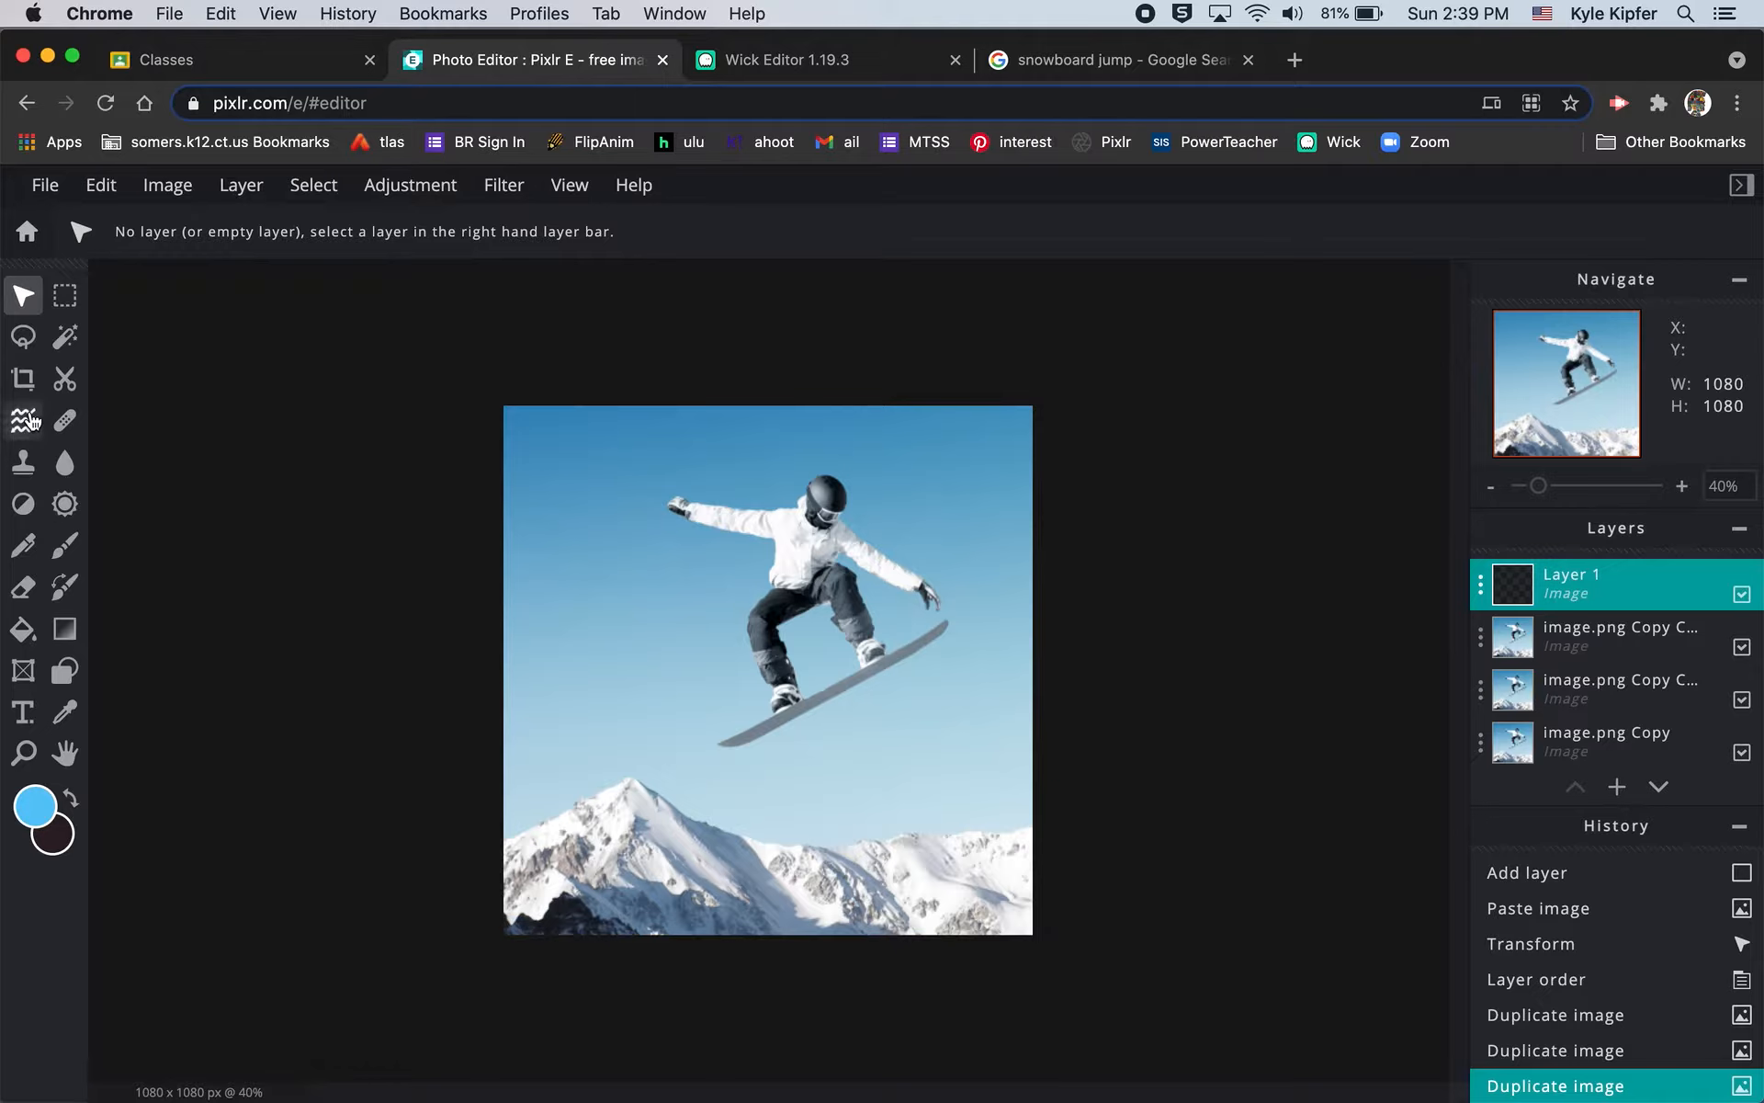
pyautogui.click(72, 299)
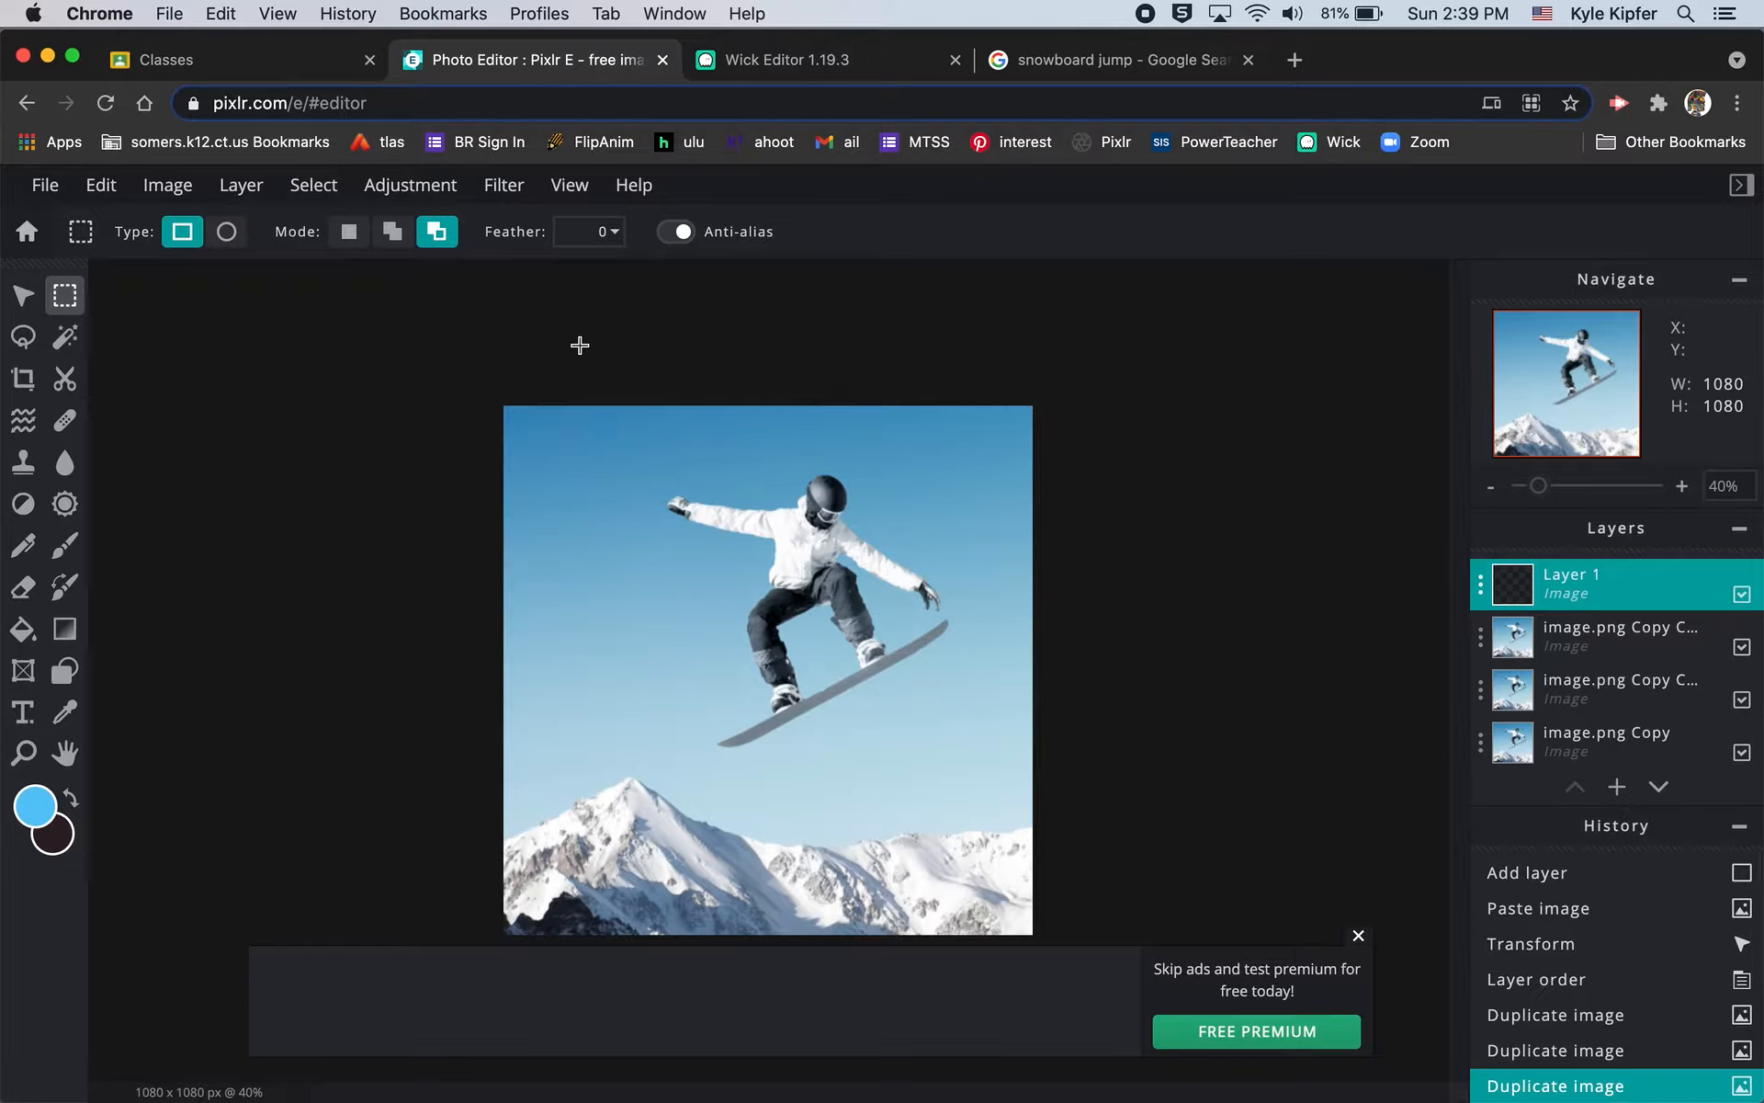
pyautogui.click(392, 235)
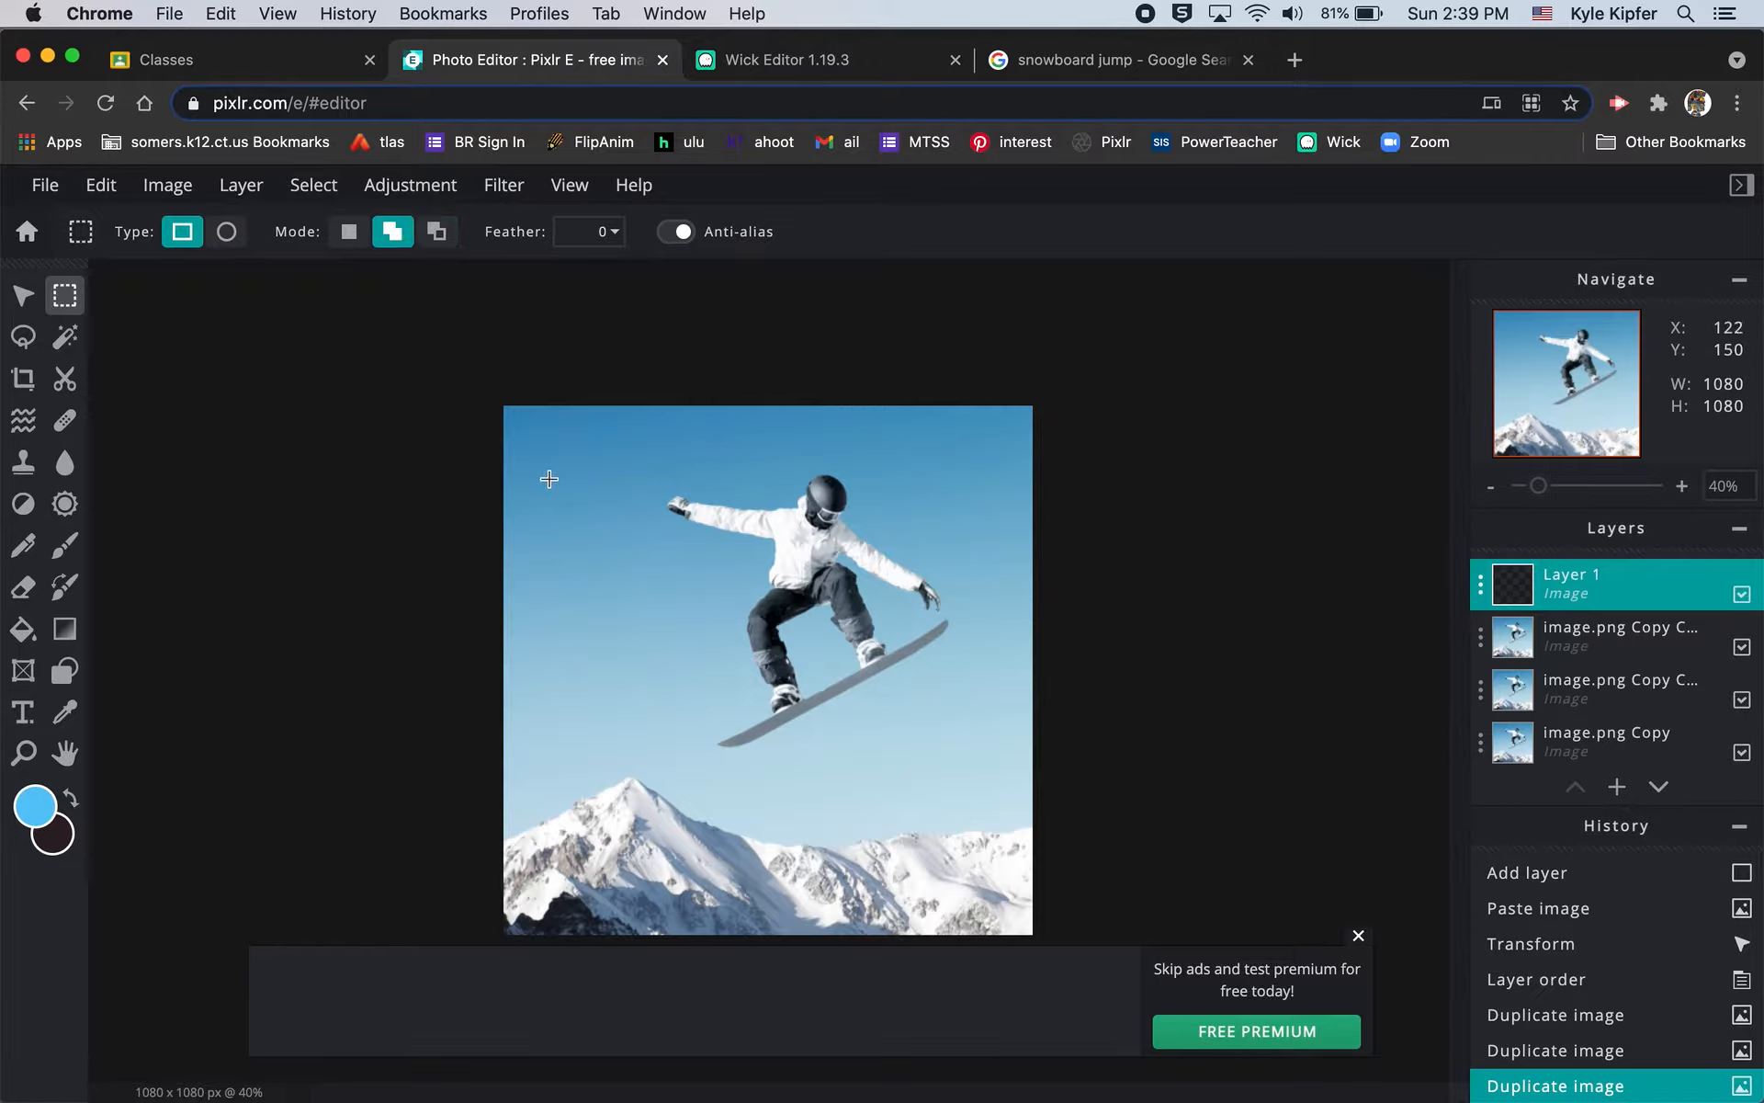
pyautogui.click(1359, 938)
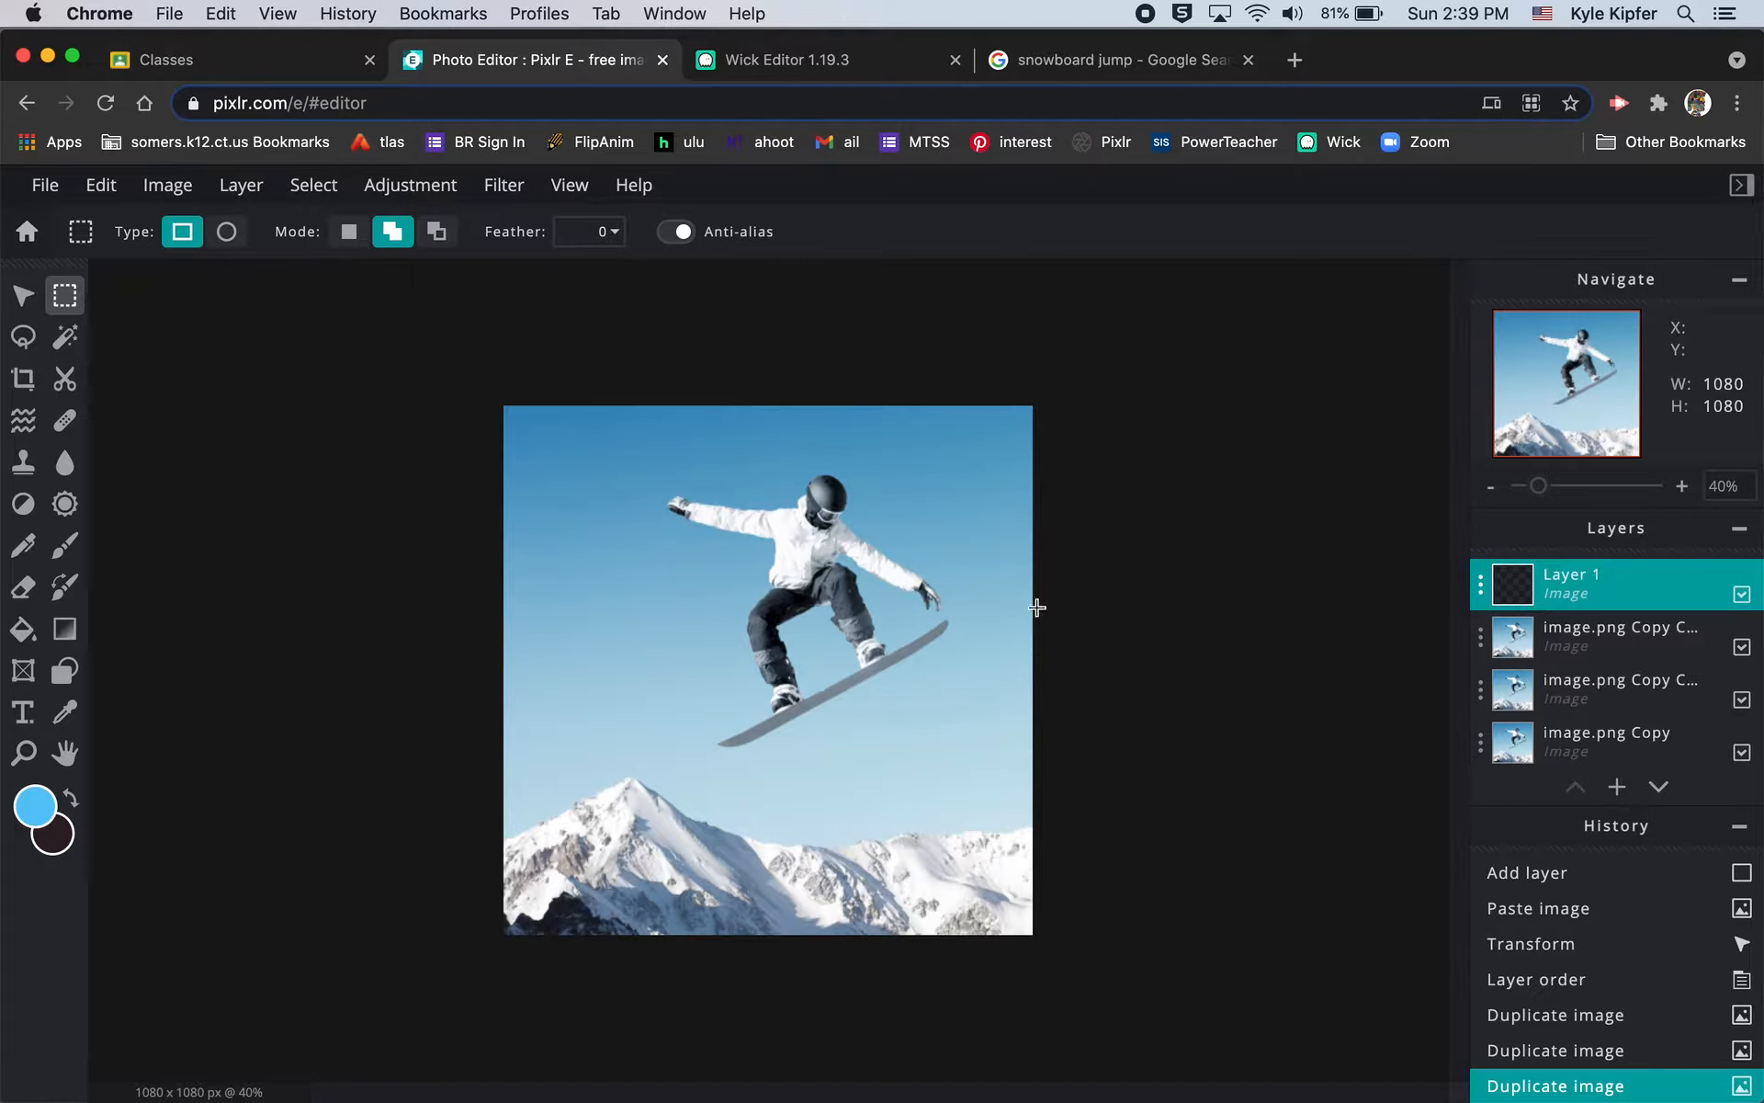
pyautogui.moveTo(569, 380); pyautogui.dragTo(593, 540)
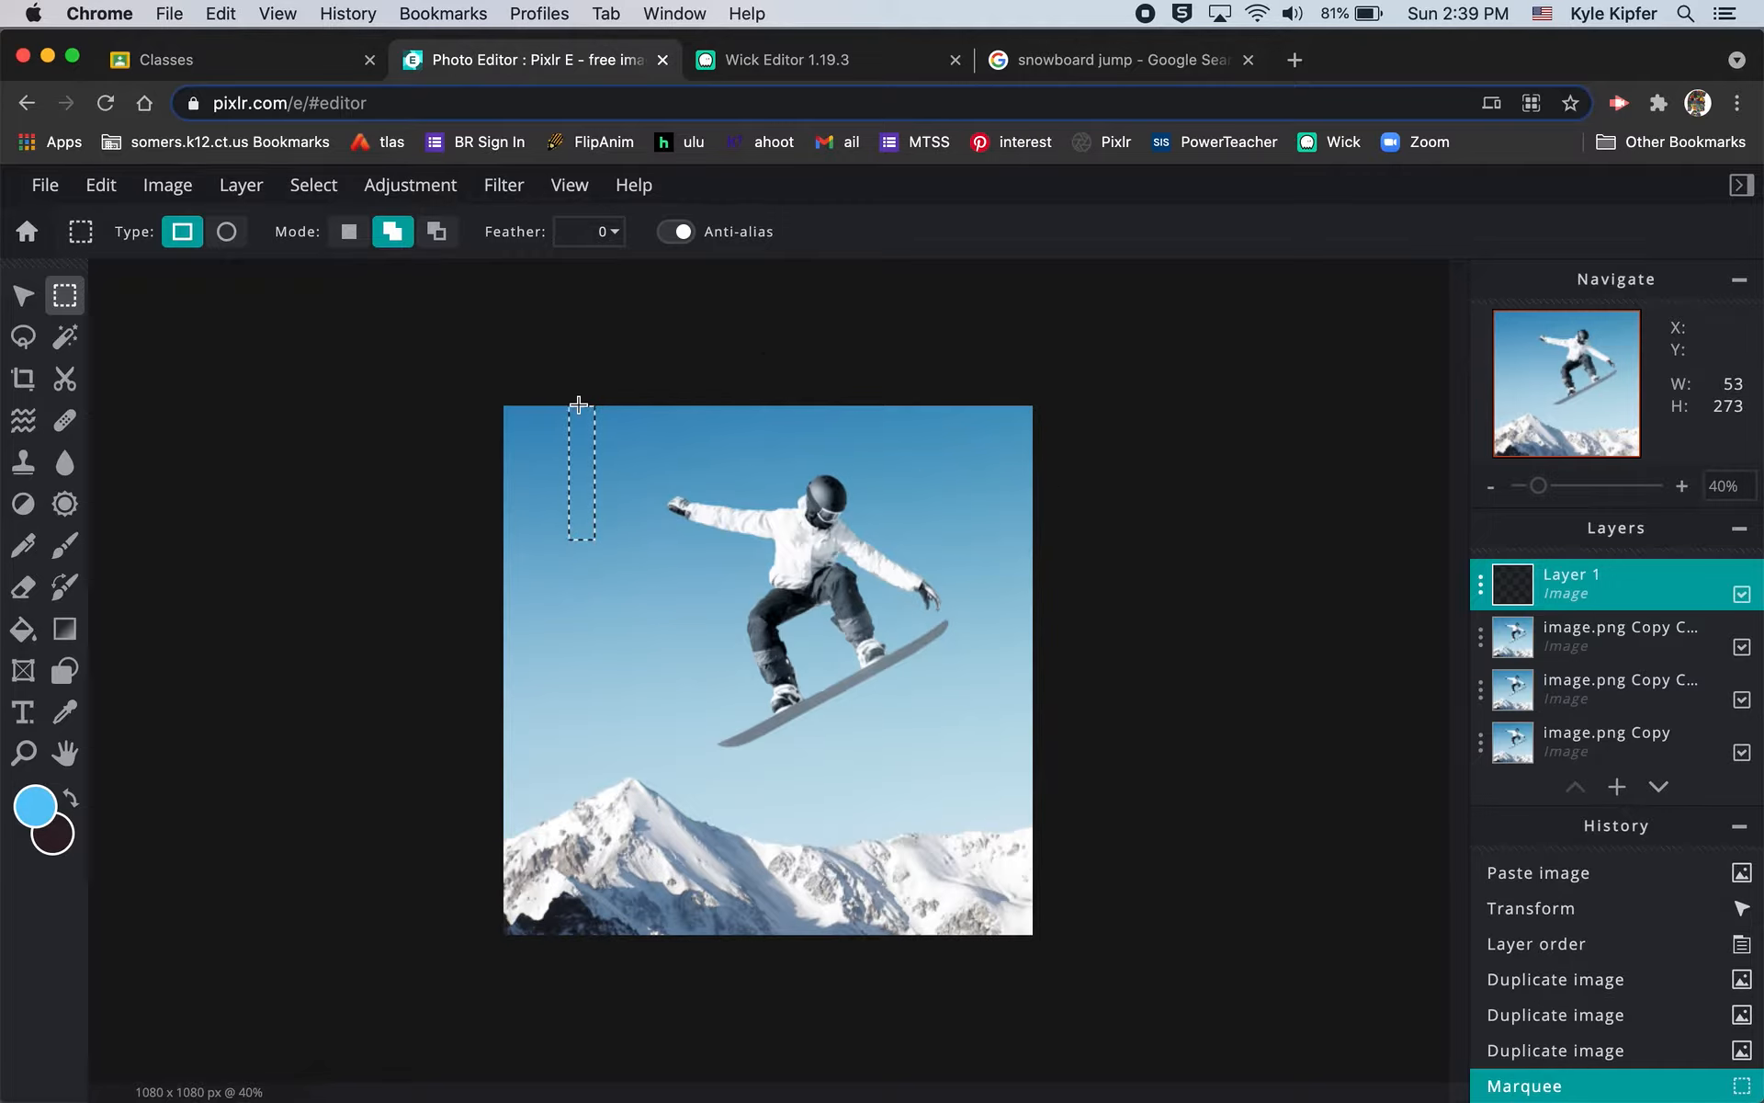
pyautogui.moveTo(611, 386); pyautogui.dragTo(628, 481)
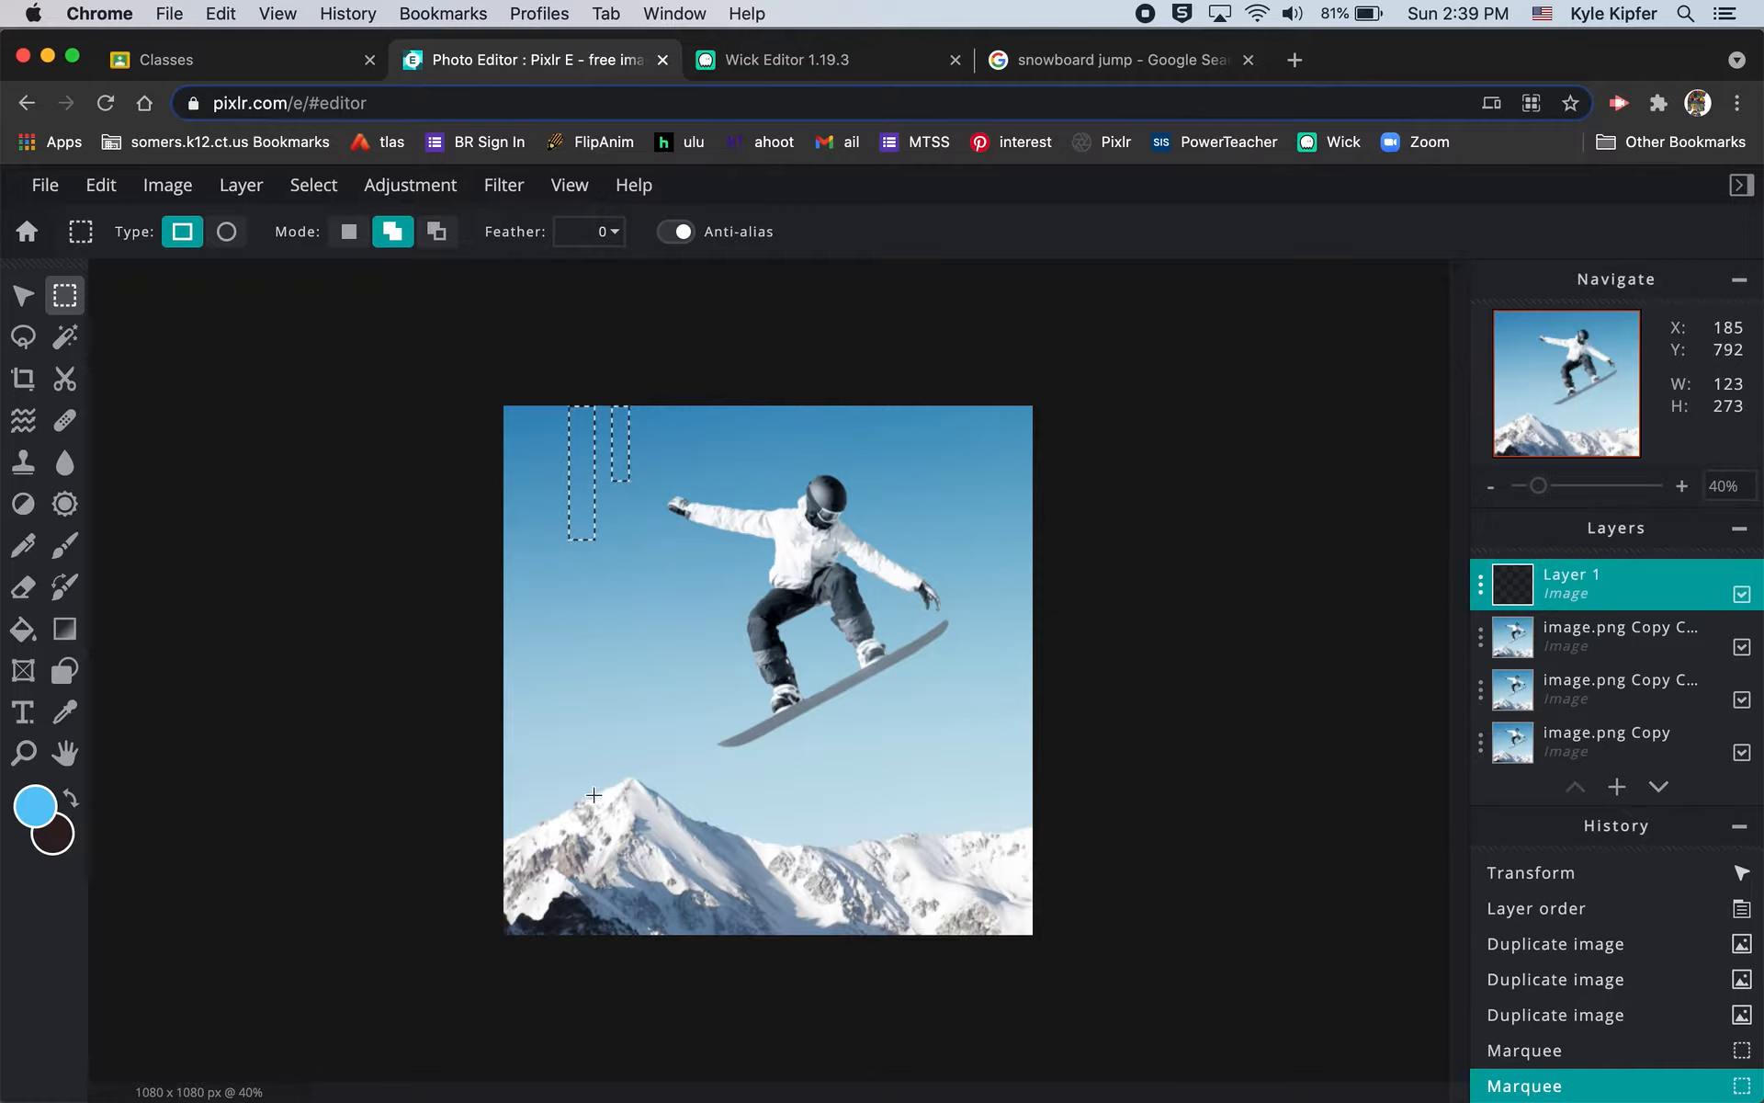
pyautogui.moveTo(1072, 724); pyautogui.dragTo(869, 745)
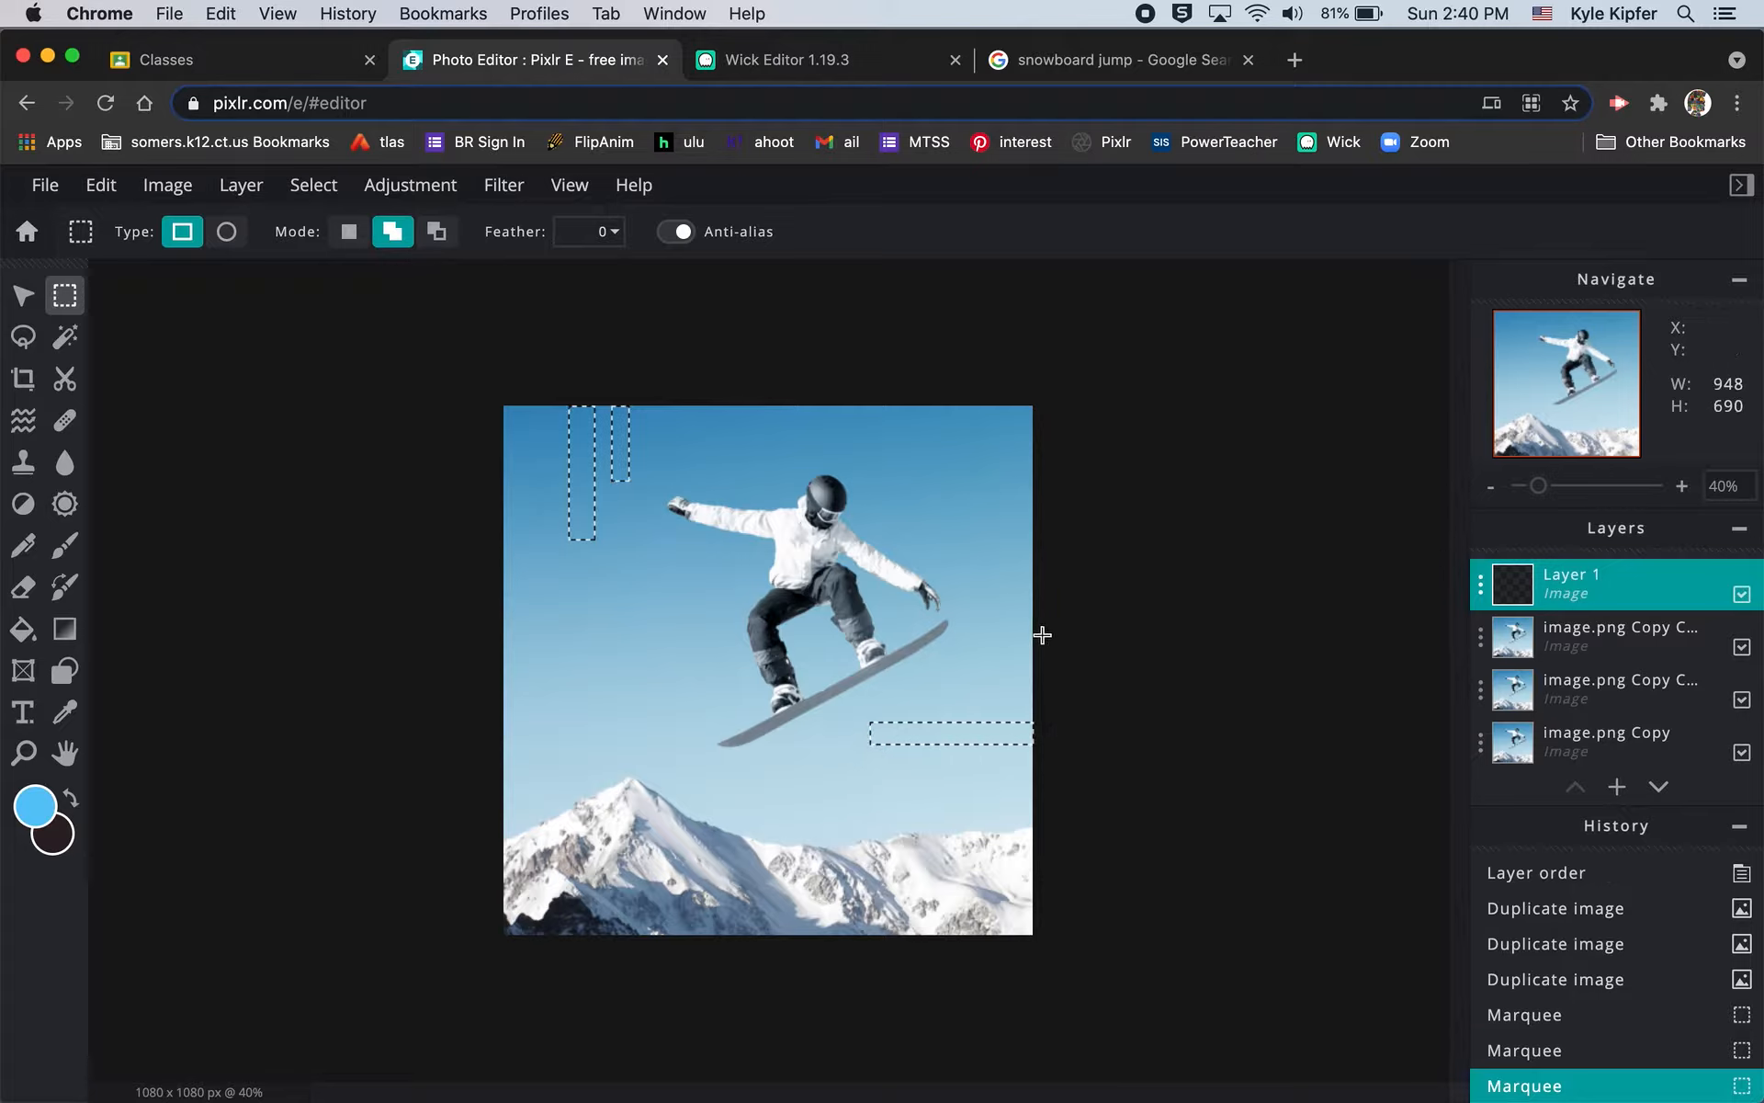
pyautogui.moveTo(1058, 647); pyautogui.dragTo(822, 664)
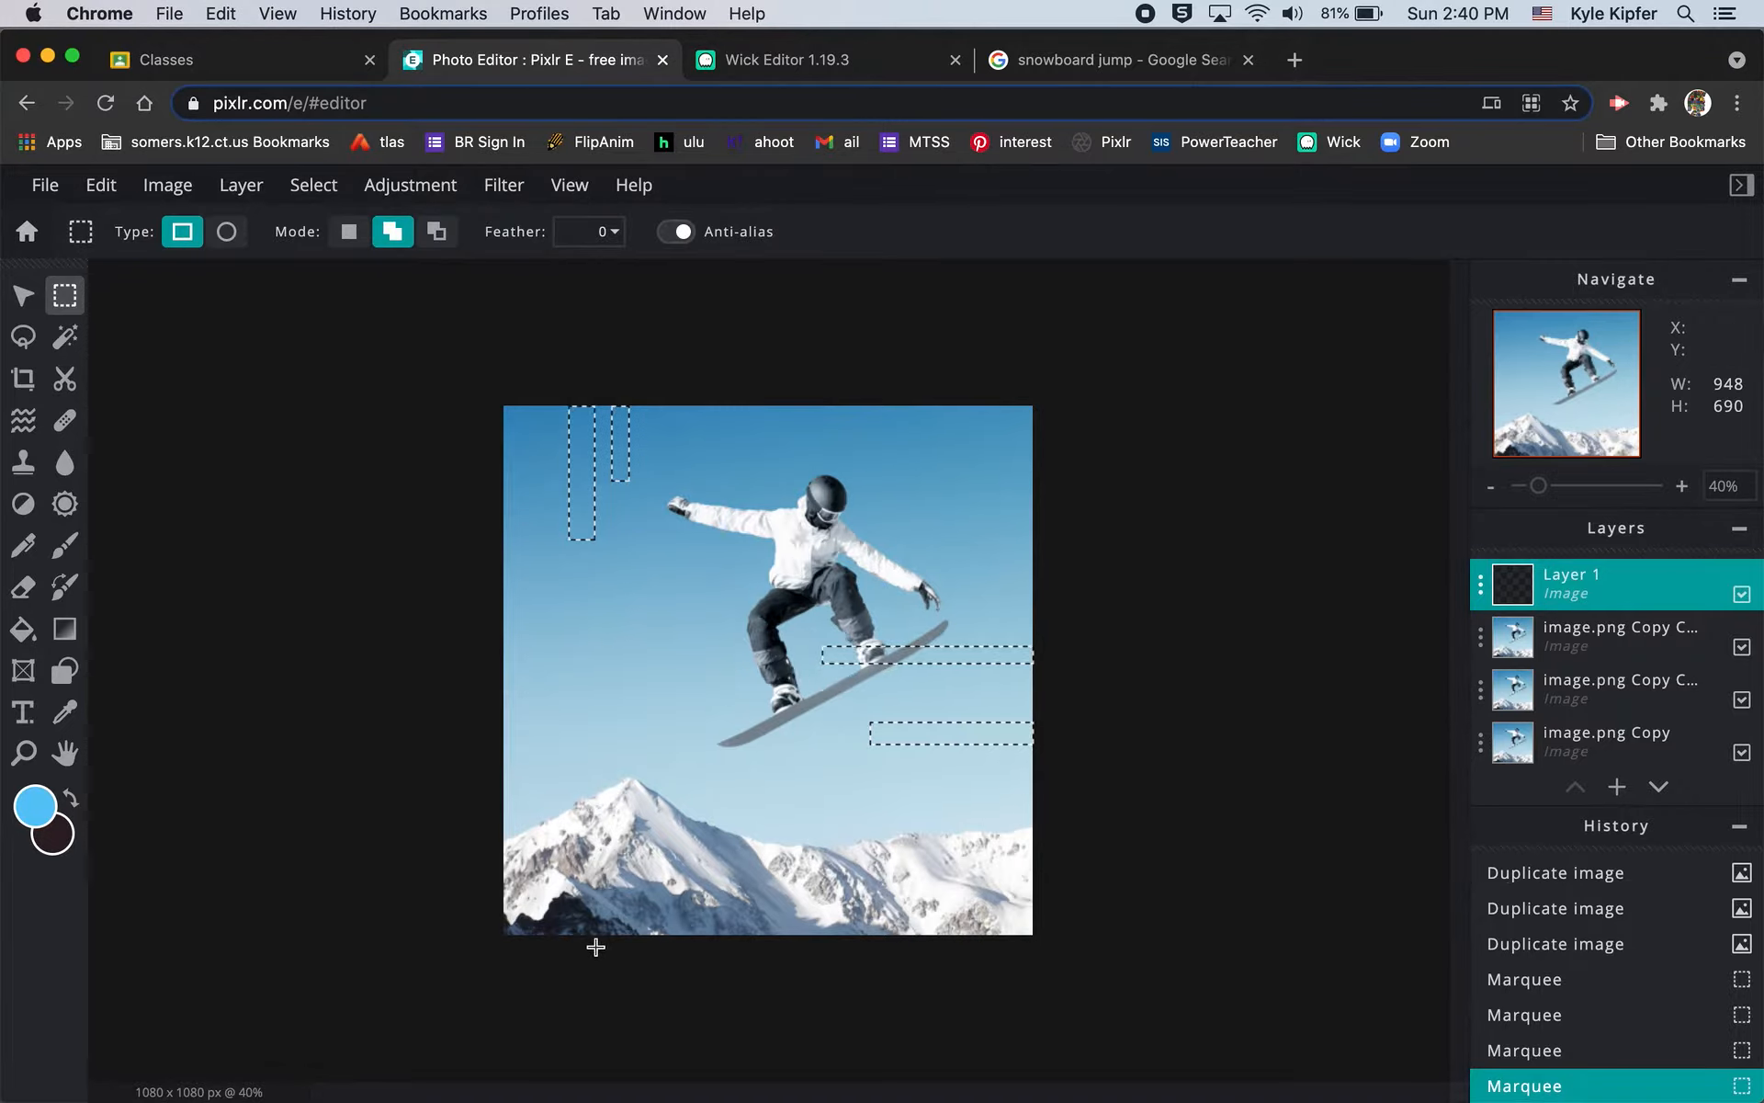
# Step: Add more glitch bars to the selection: vertical strips along the photo's lower half and upper right, a box and horizontal bars near the left edge
pyautogui.moveTo(607, 947); pyautogui.dragTo(576, 760)
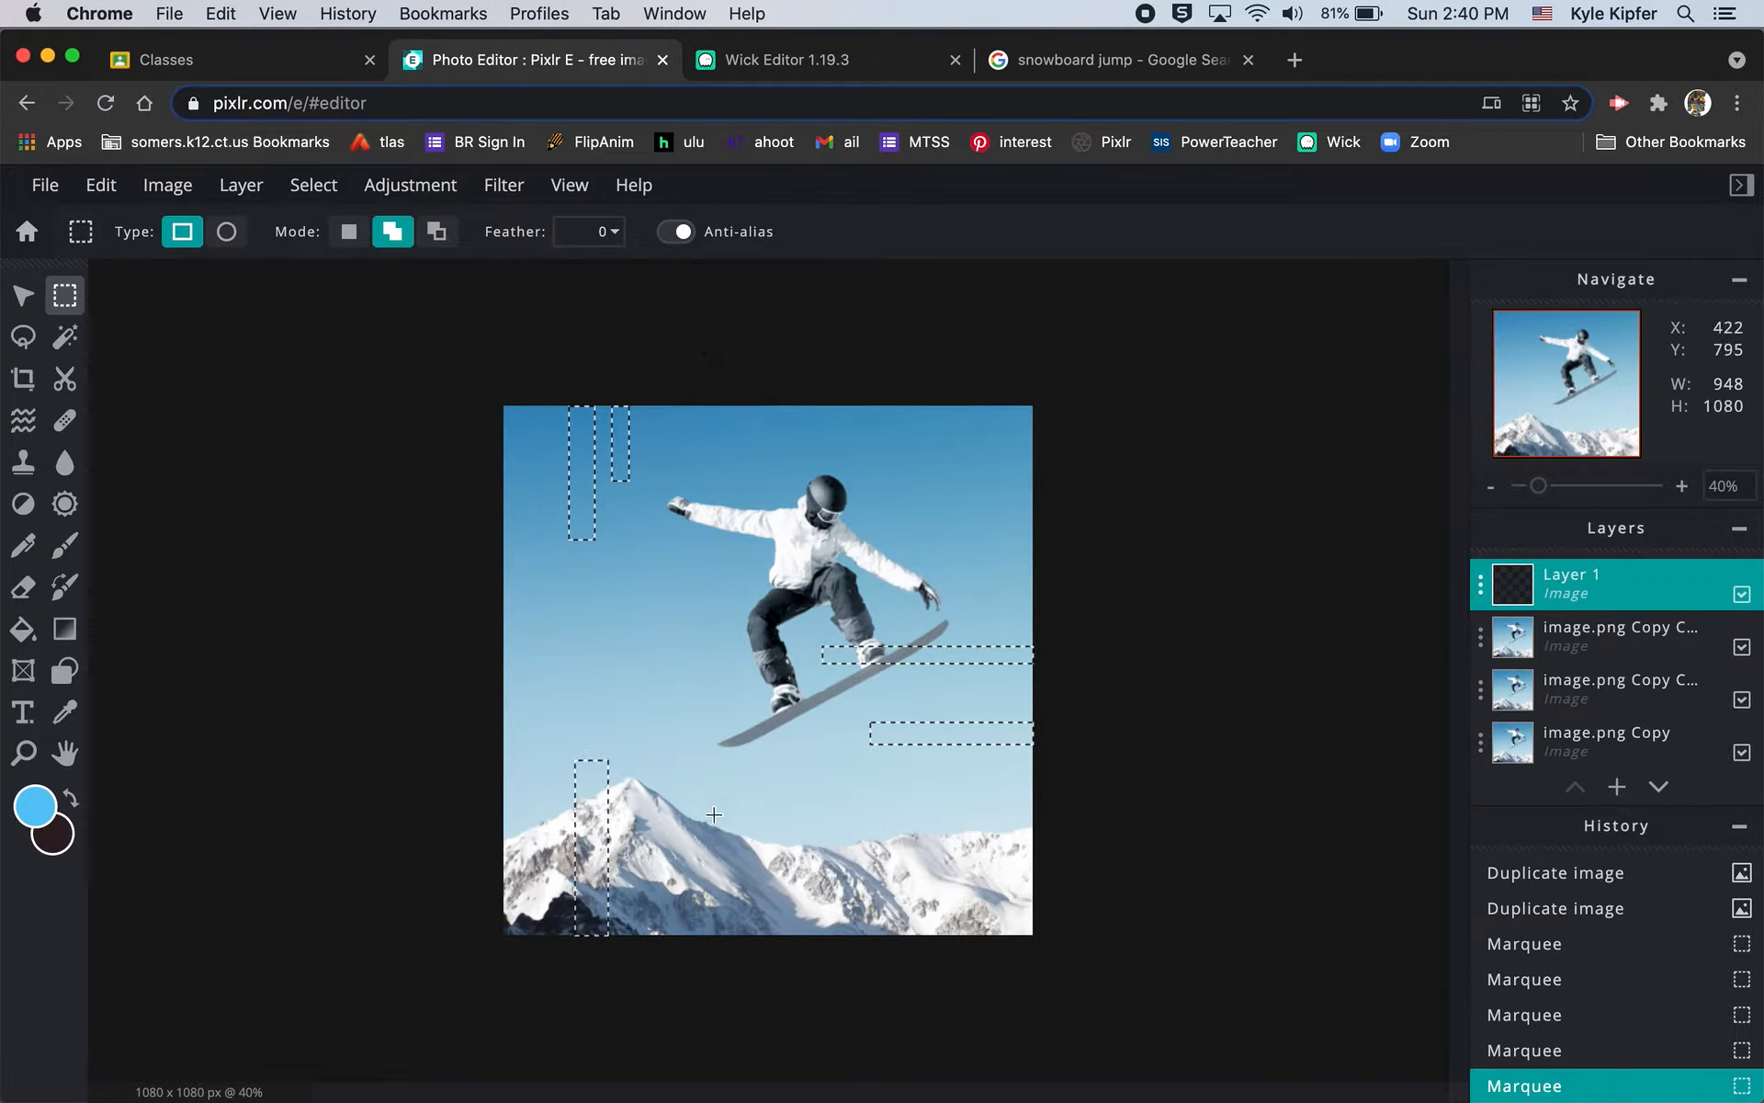
pyautogui.moveTo(571, 658); pyautogui.dragTo(607, 731)
pyautogui.moveTo(650, 821); pyautogui.dragTo(667, 971)
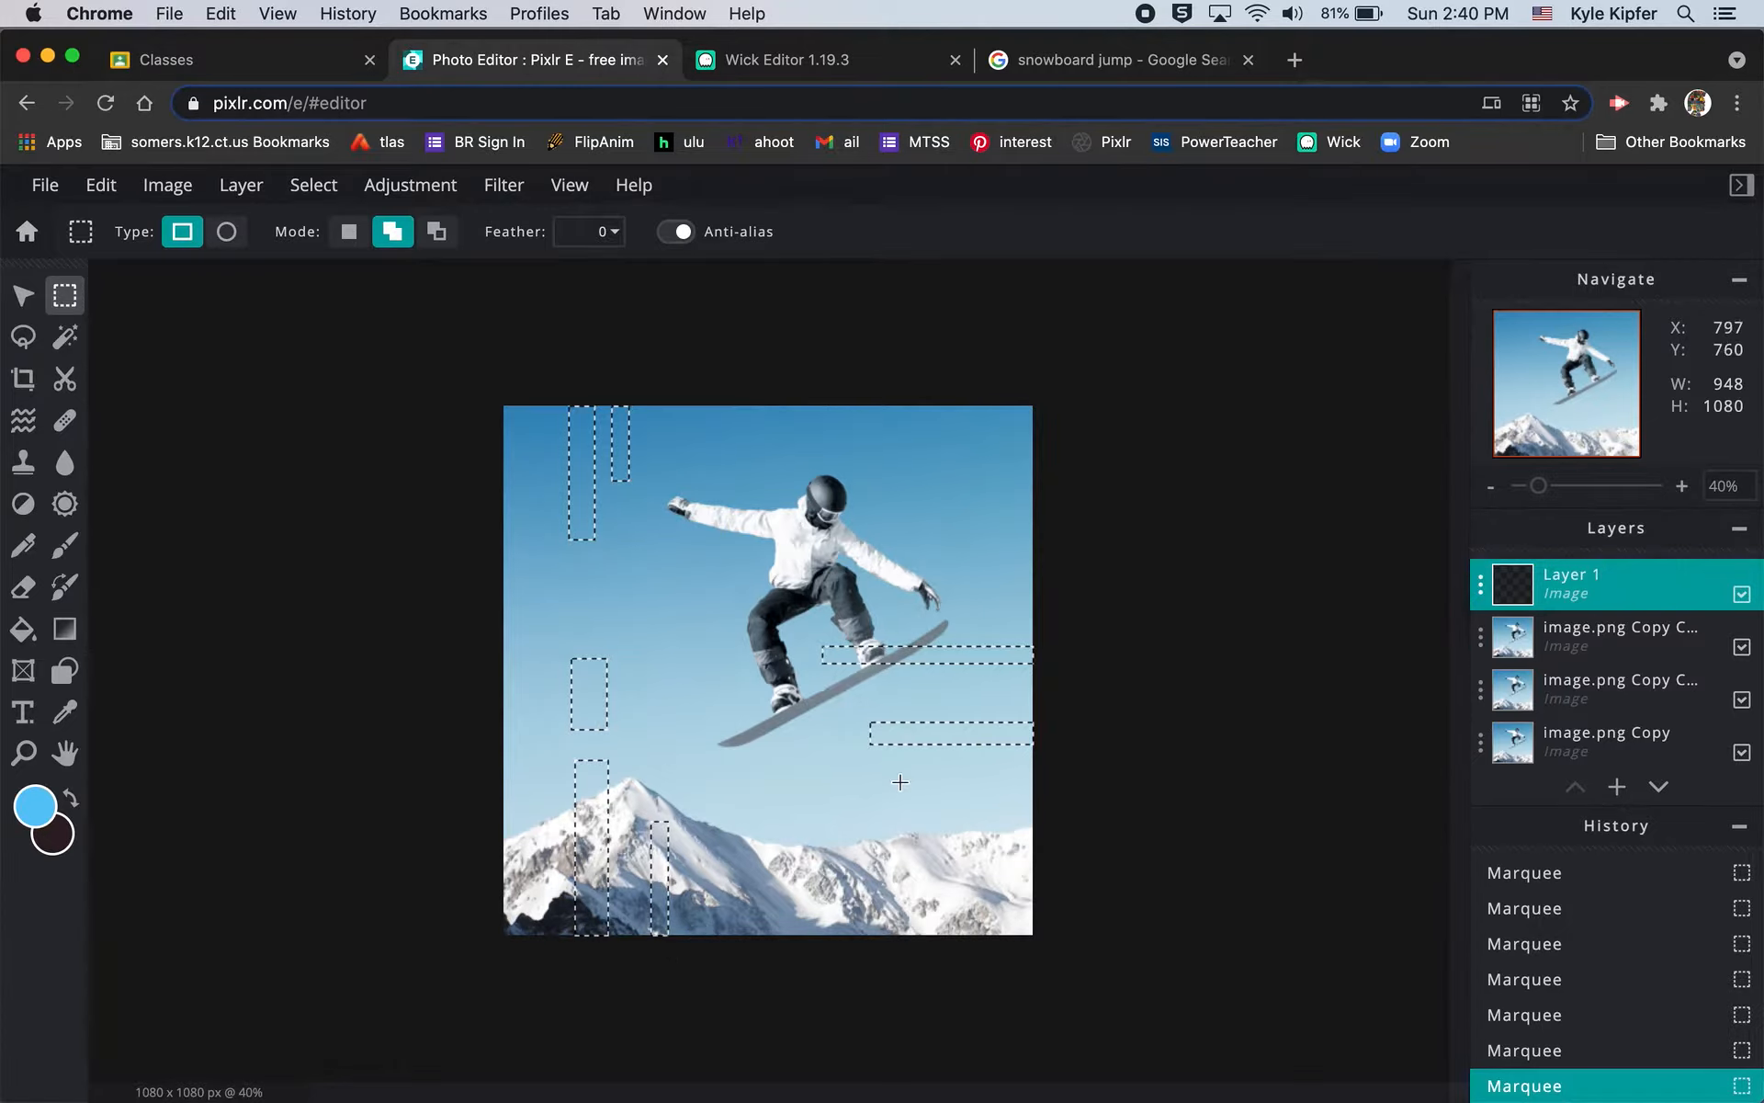
pyautogui.moveTo(954, 803); pyautogui.dragTo(967, 974)
pyautogui.moveTo(988, 398); pyautogui.dragTo(999, 453)
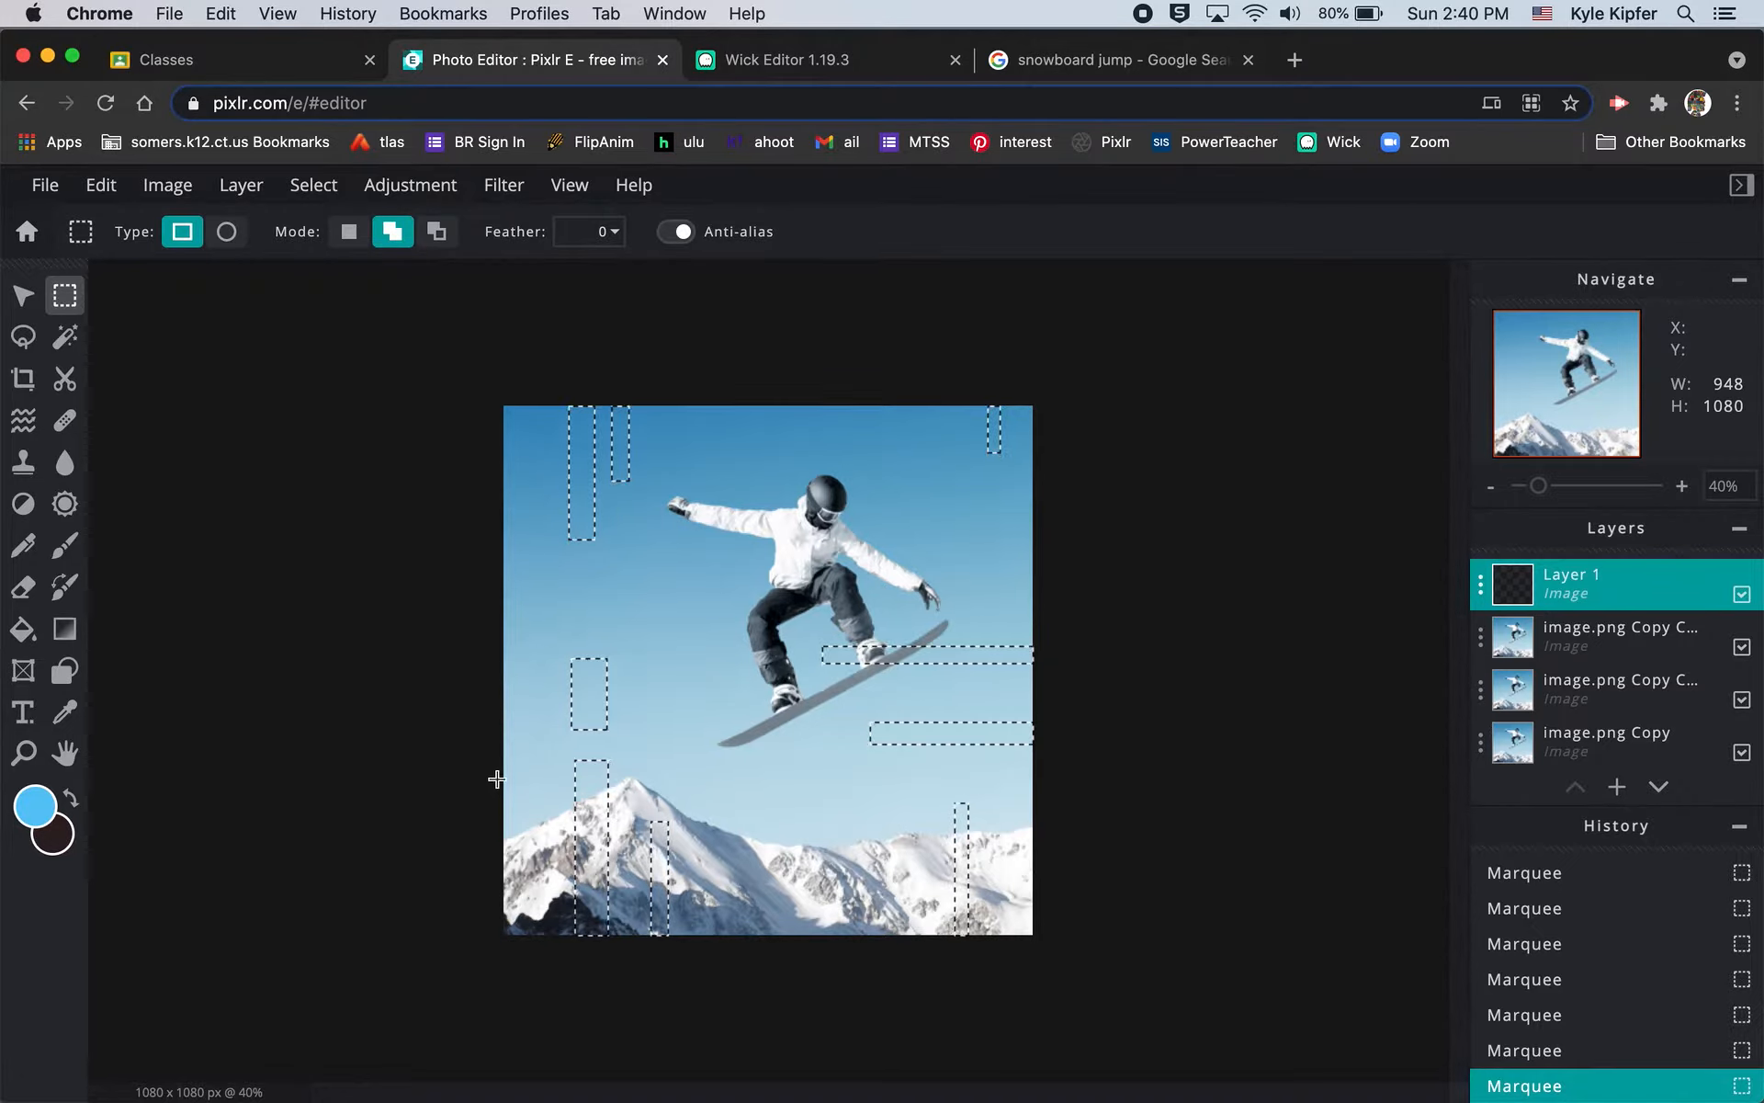
pyautogui.moveTo(497, 780); pyautogui.dragTo(533, 762)
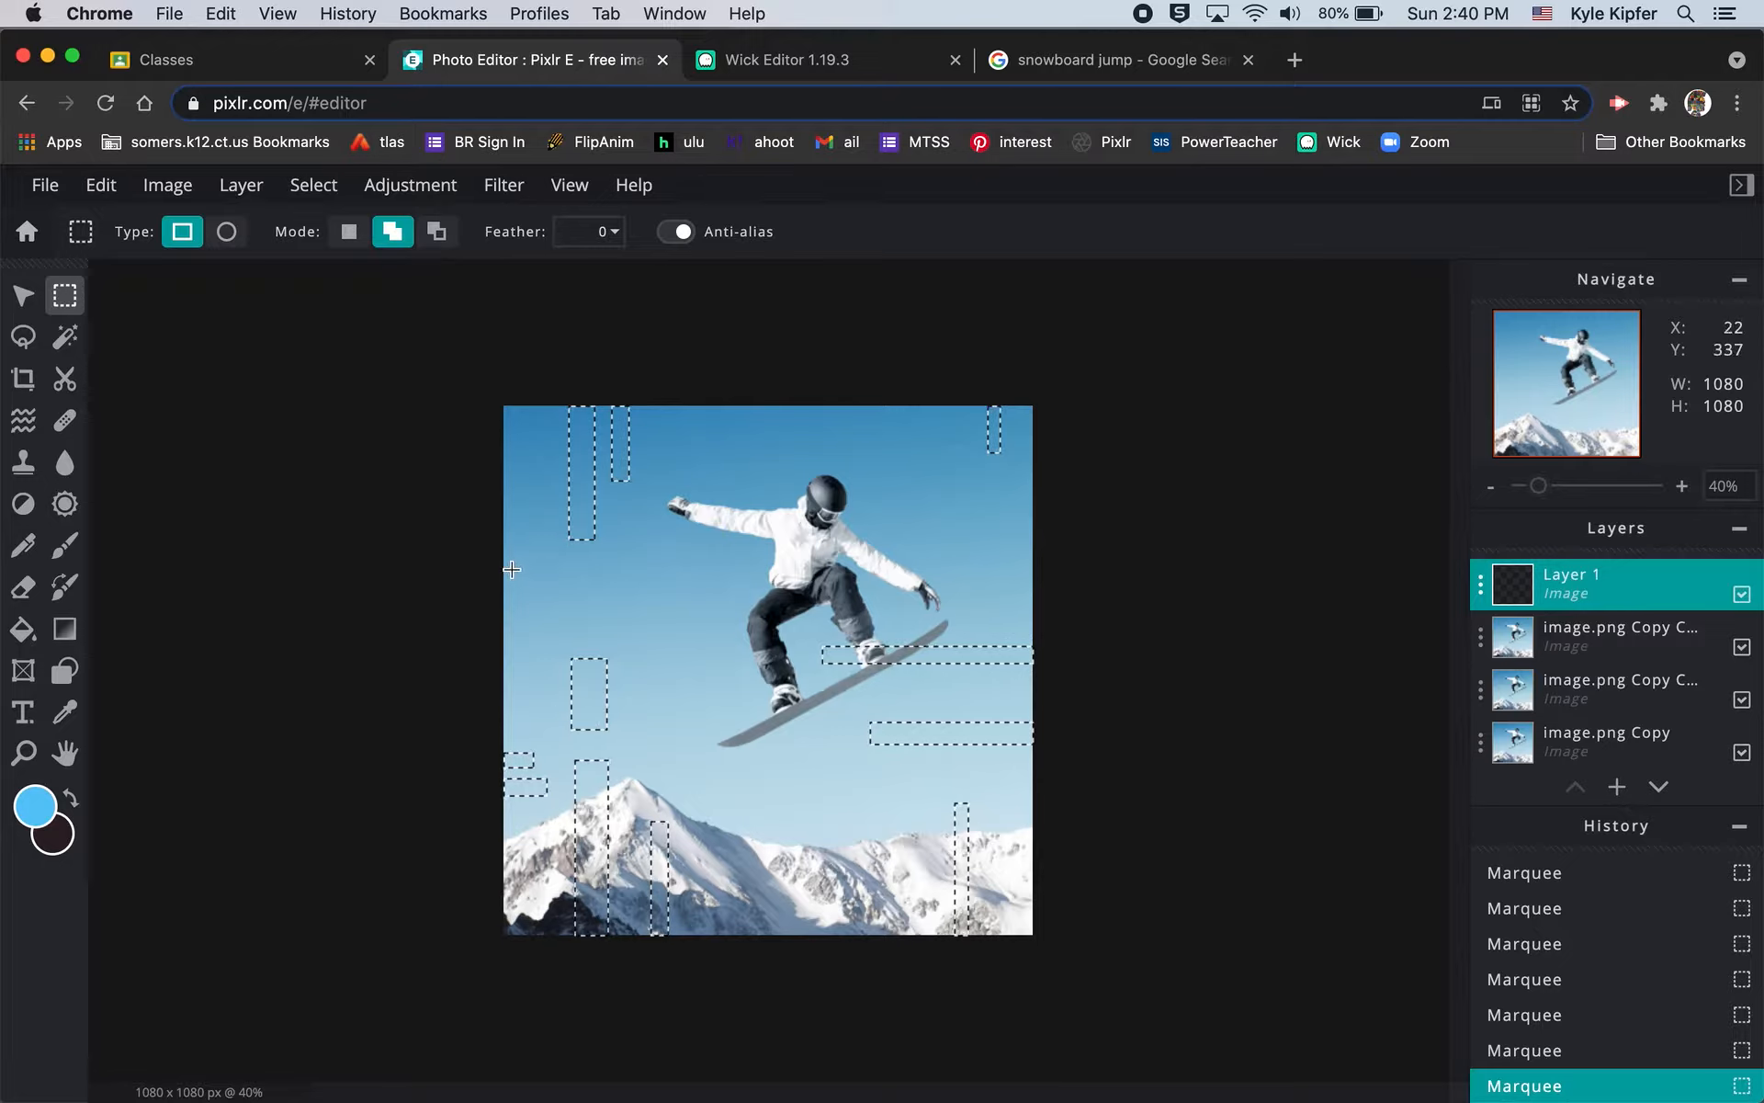
pyautogui.moveTo(504, 569); pyautogui.dragTo(670, 581)
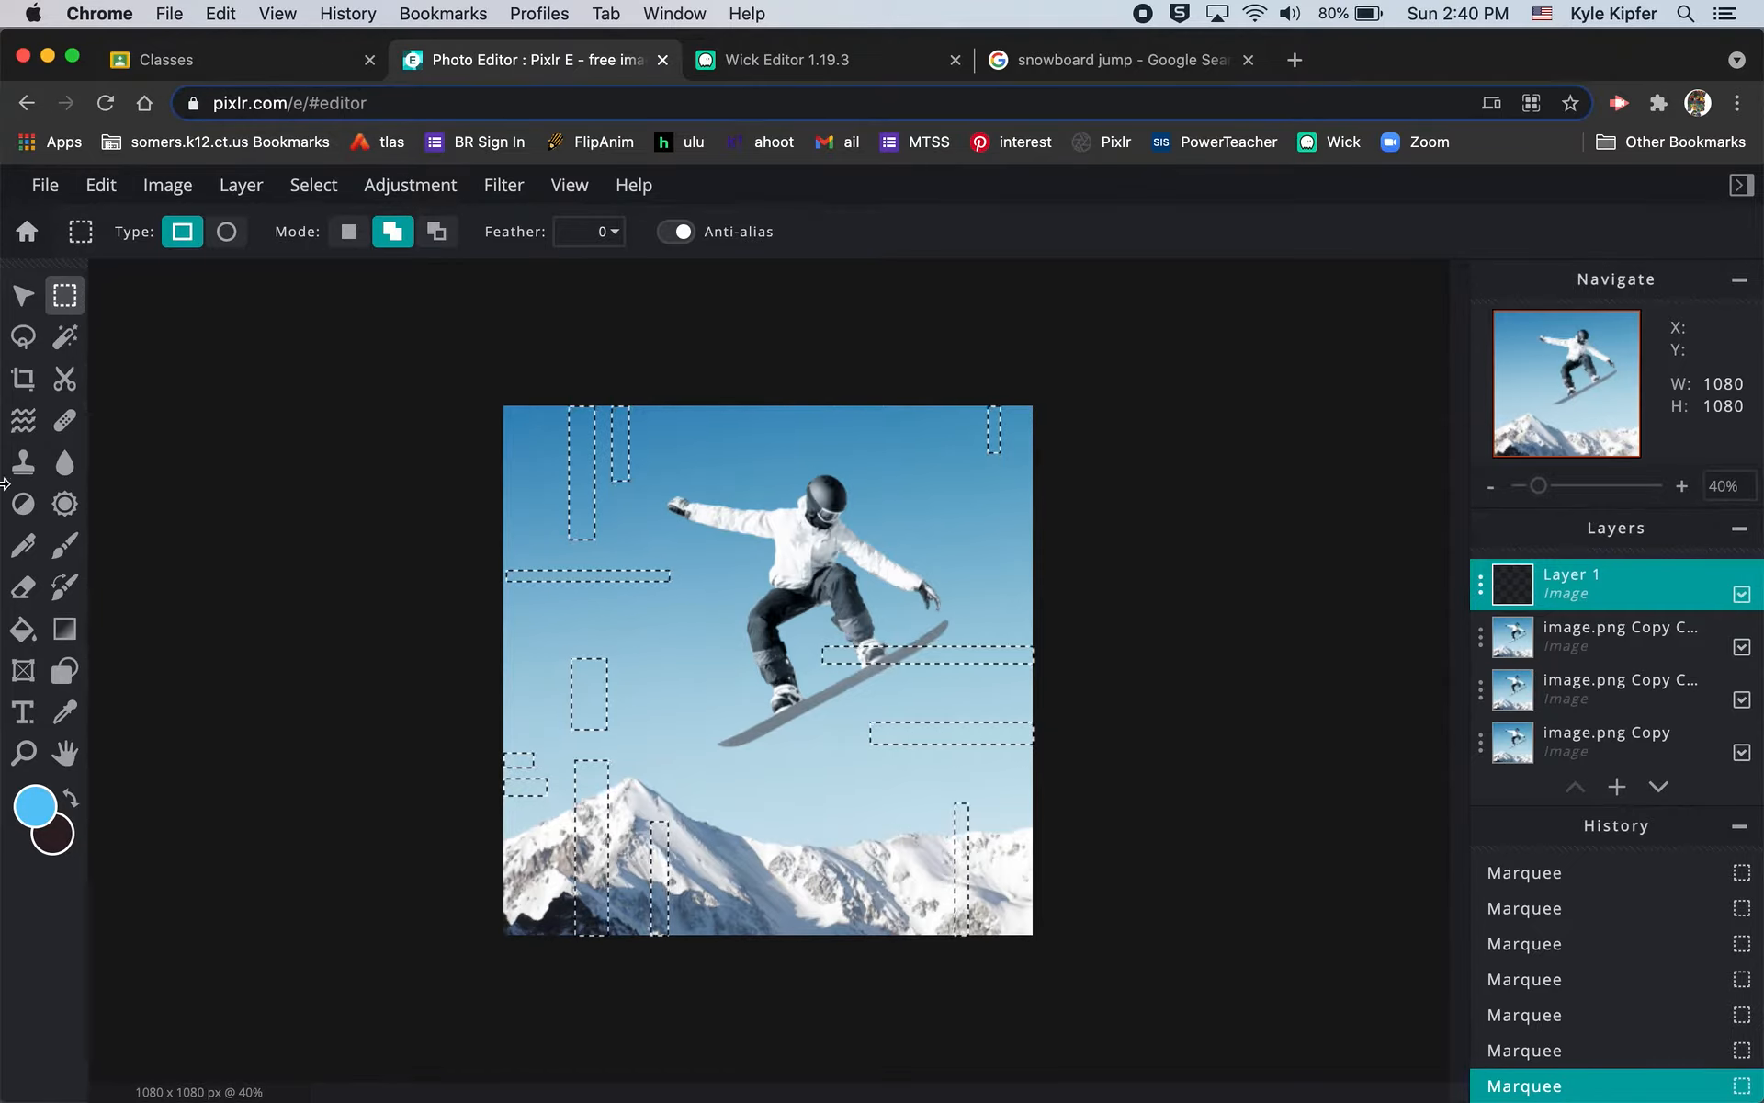
# Step: Set the foreground colour to green #2BFA92 and fill all the selected bars on Layer 1
pyautogui.click(36, 805)
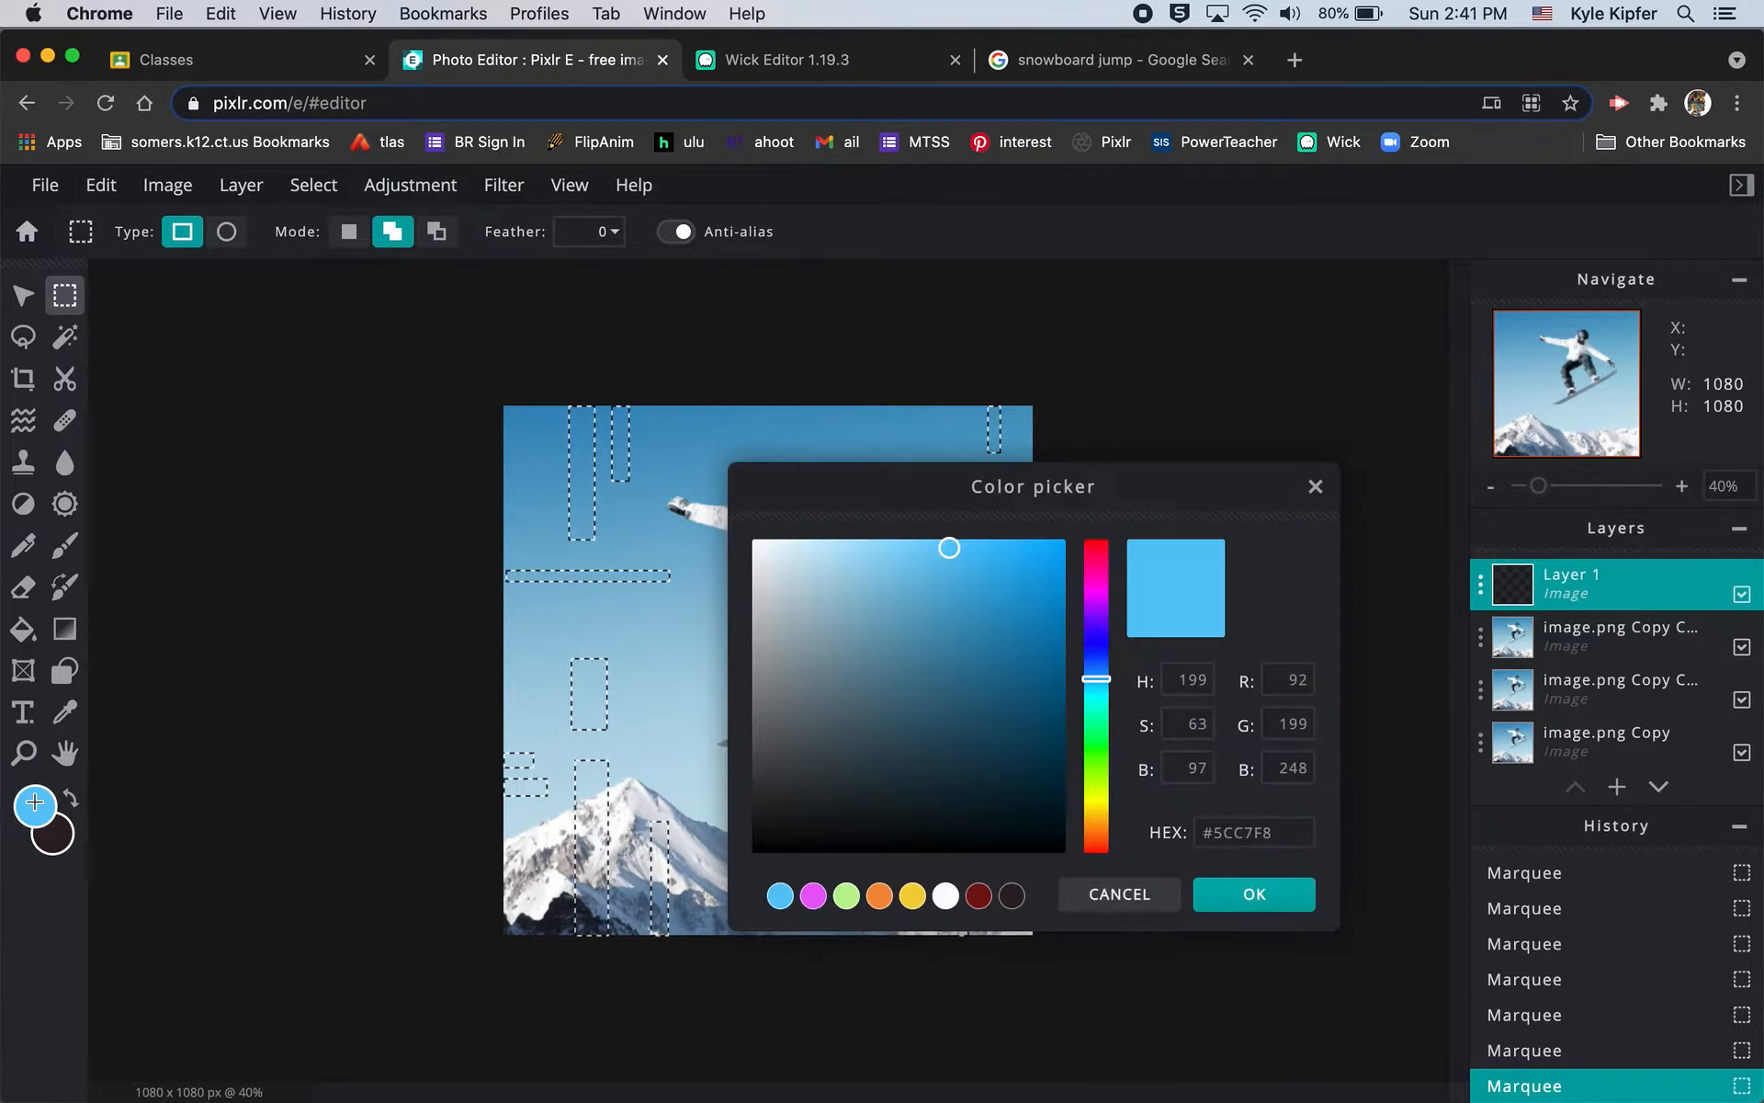
pyautogui.click(1100, 709)
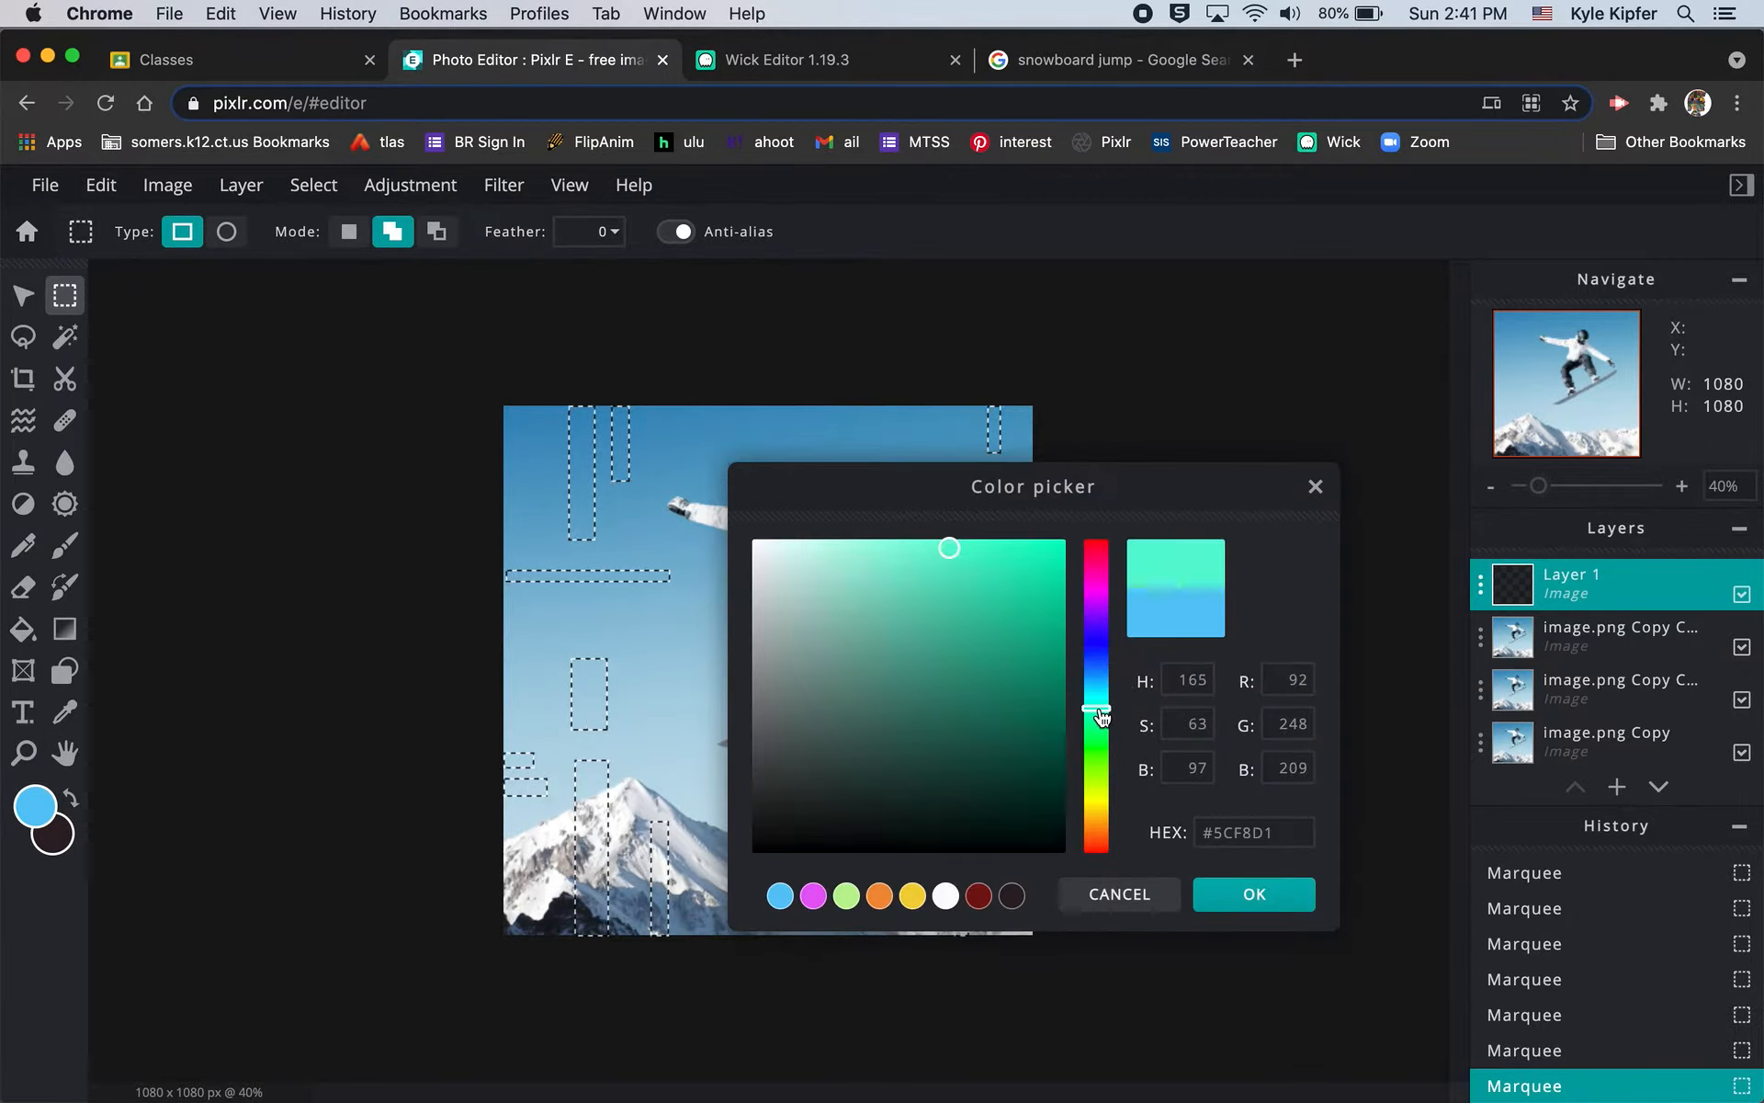
pyautogui.moveTo(1110, 710); pyautogui.dragTo(1110, 731)
pyautogui.click(1012, 546)
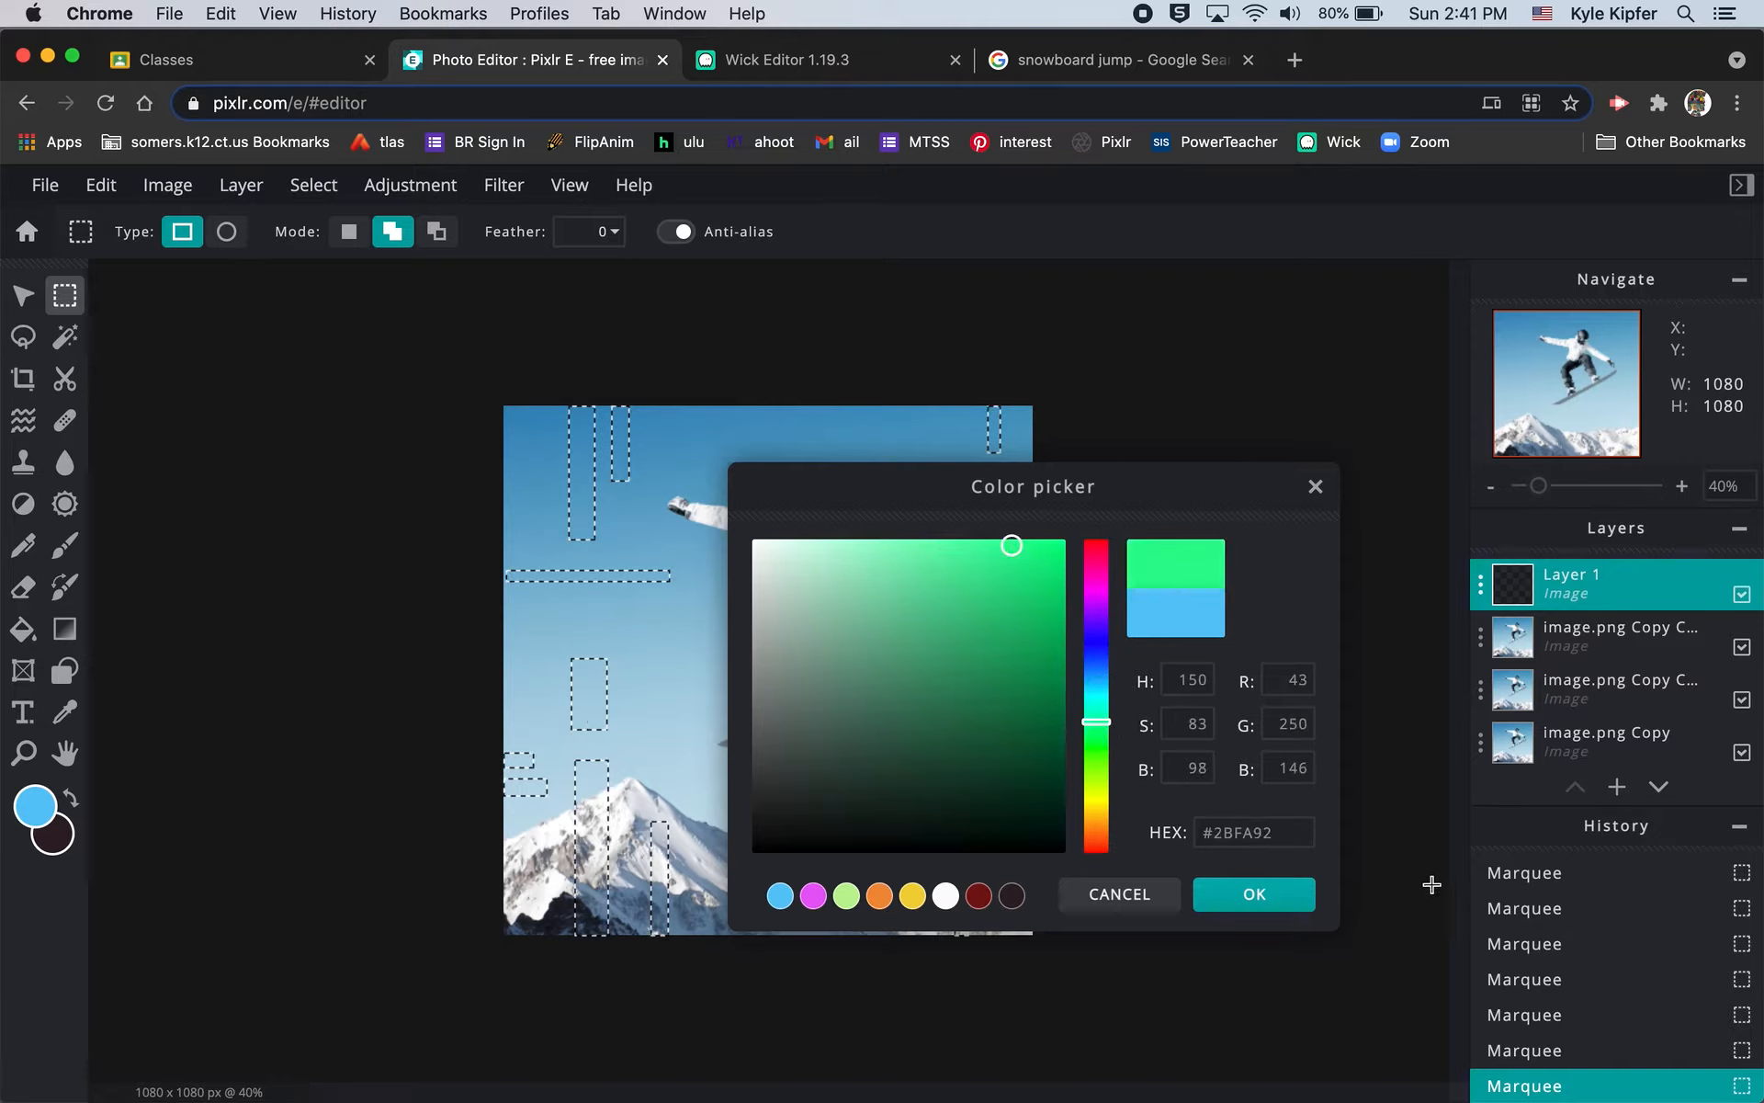
pyautogui.click(1272, 914)
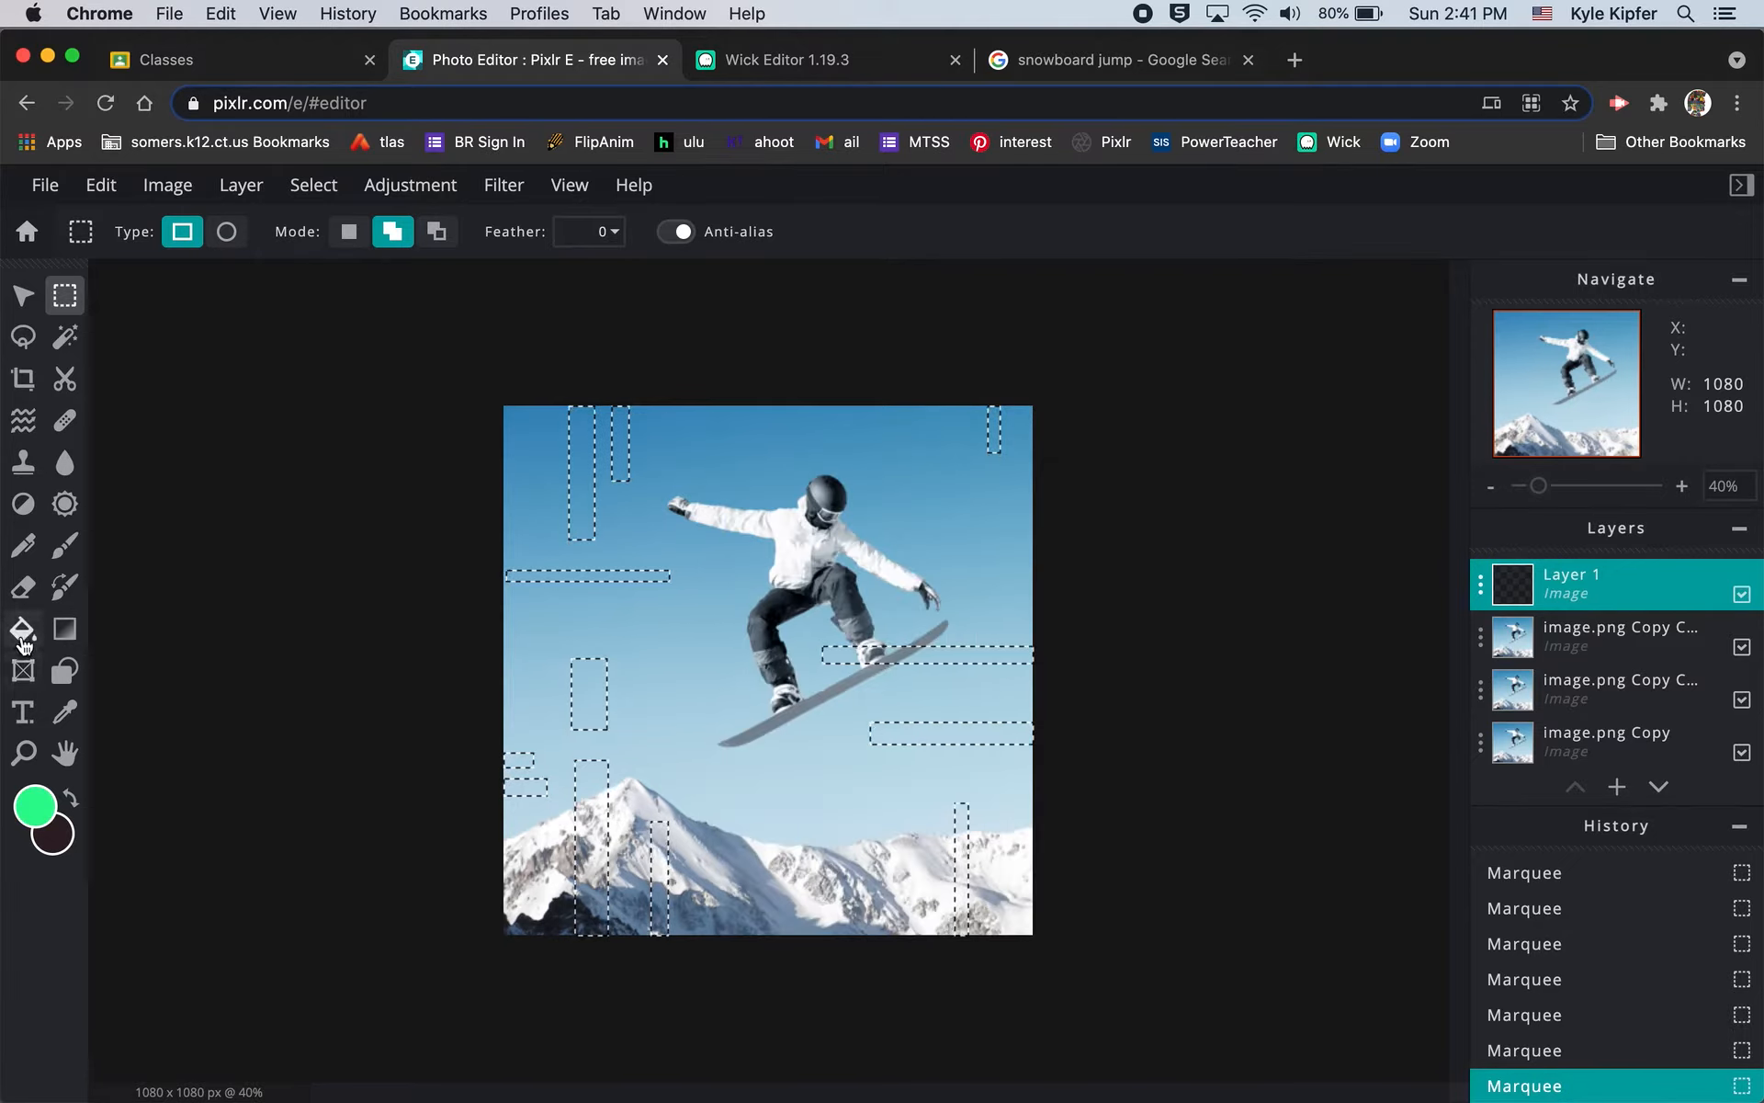
pyautogui.click(23, 632)
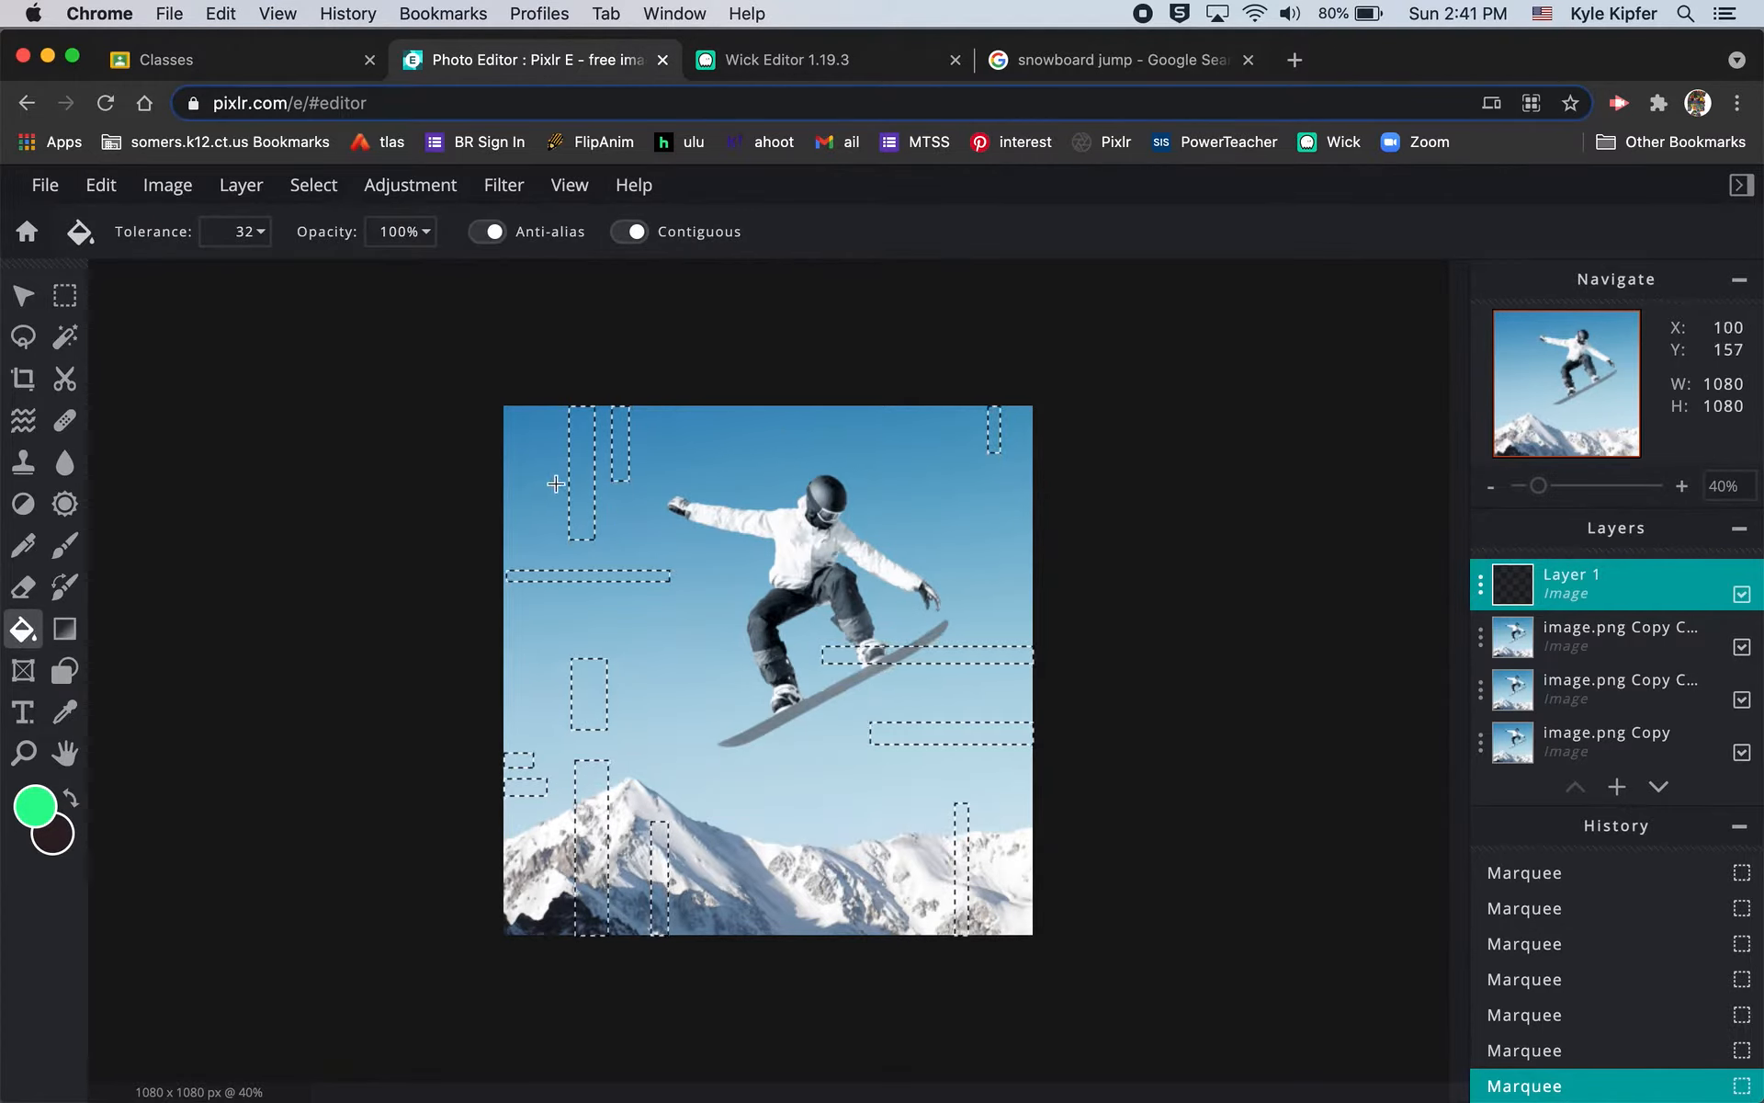
pyautogui.click(585, 495)
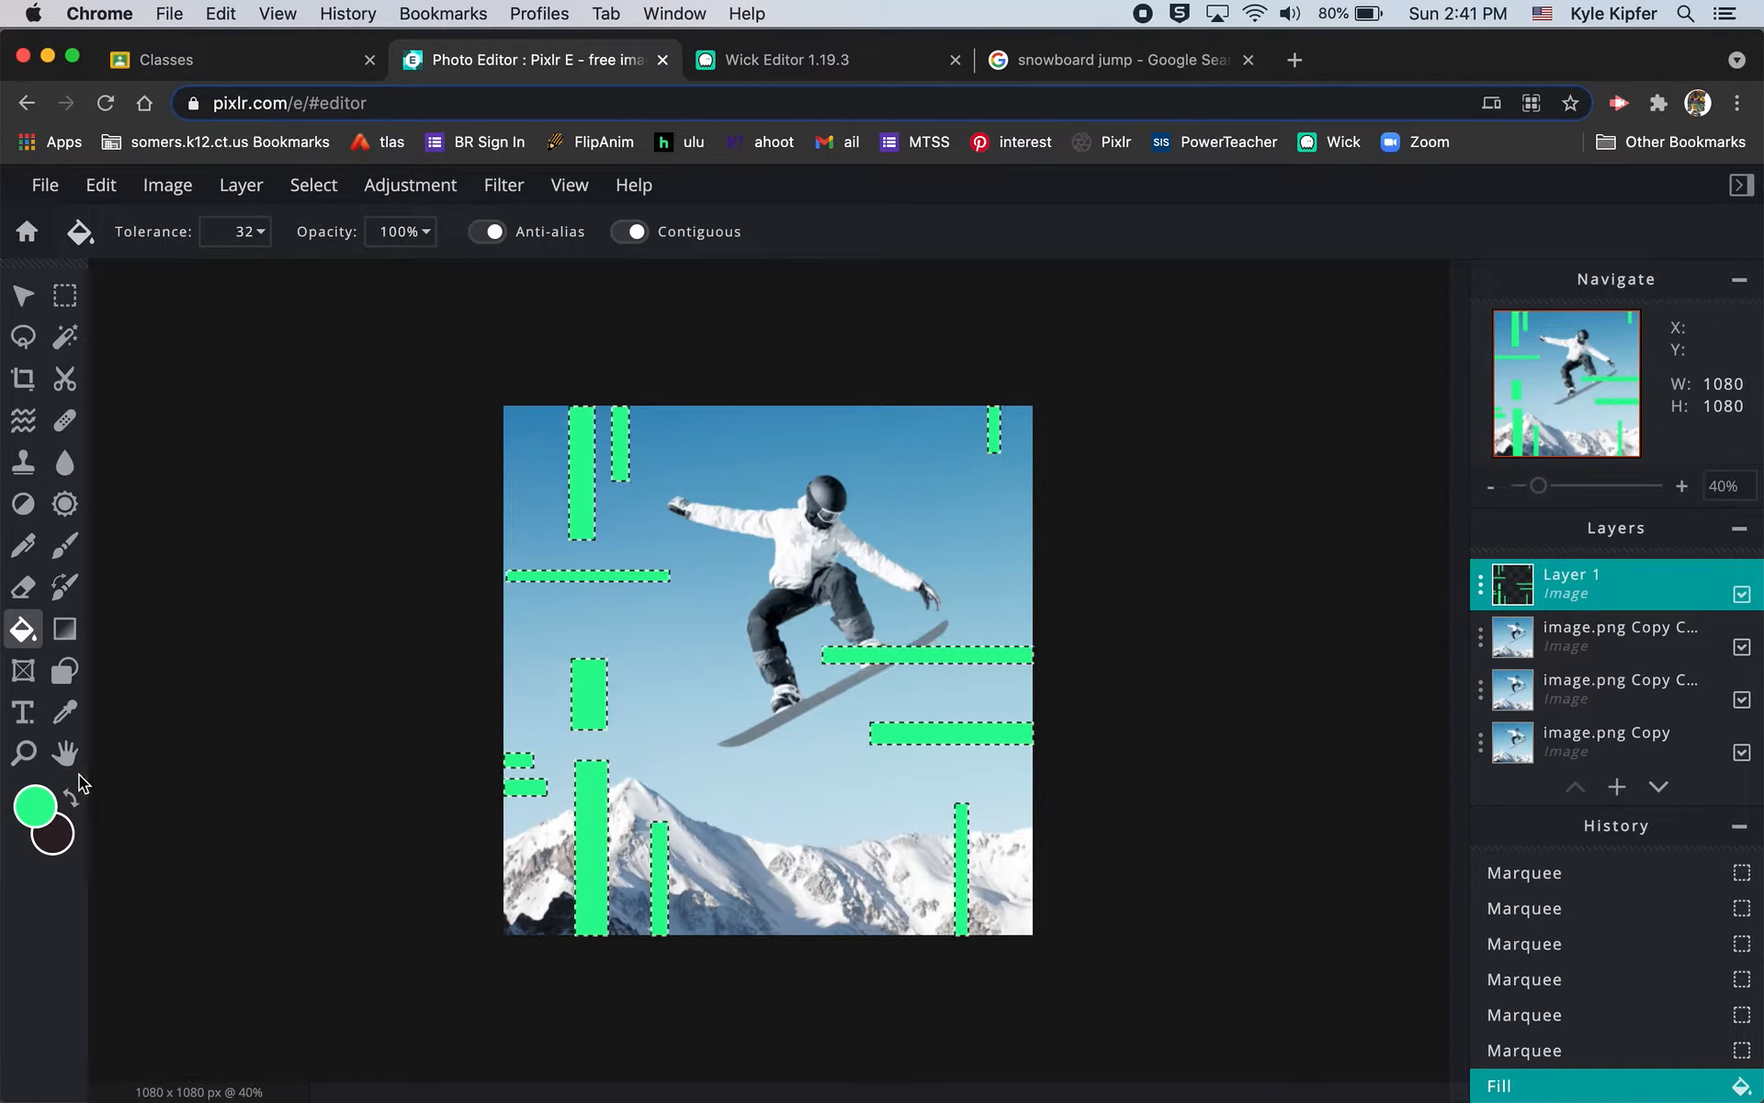
# Step: Change the foreground colour to pink #FB53F3 and fill the upper-right, lower-left horizontal, narrow lower-left vertical and wide upper-left bars
pyautogui.click(33, 805)
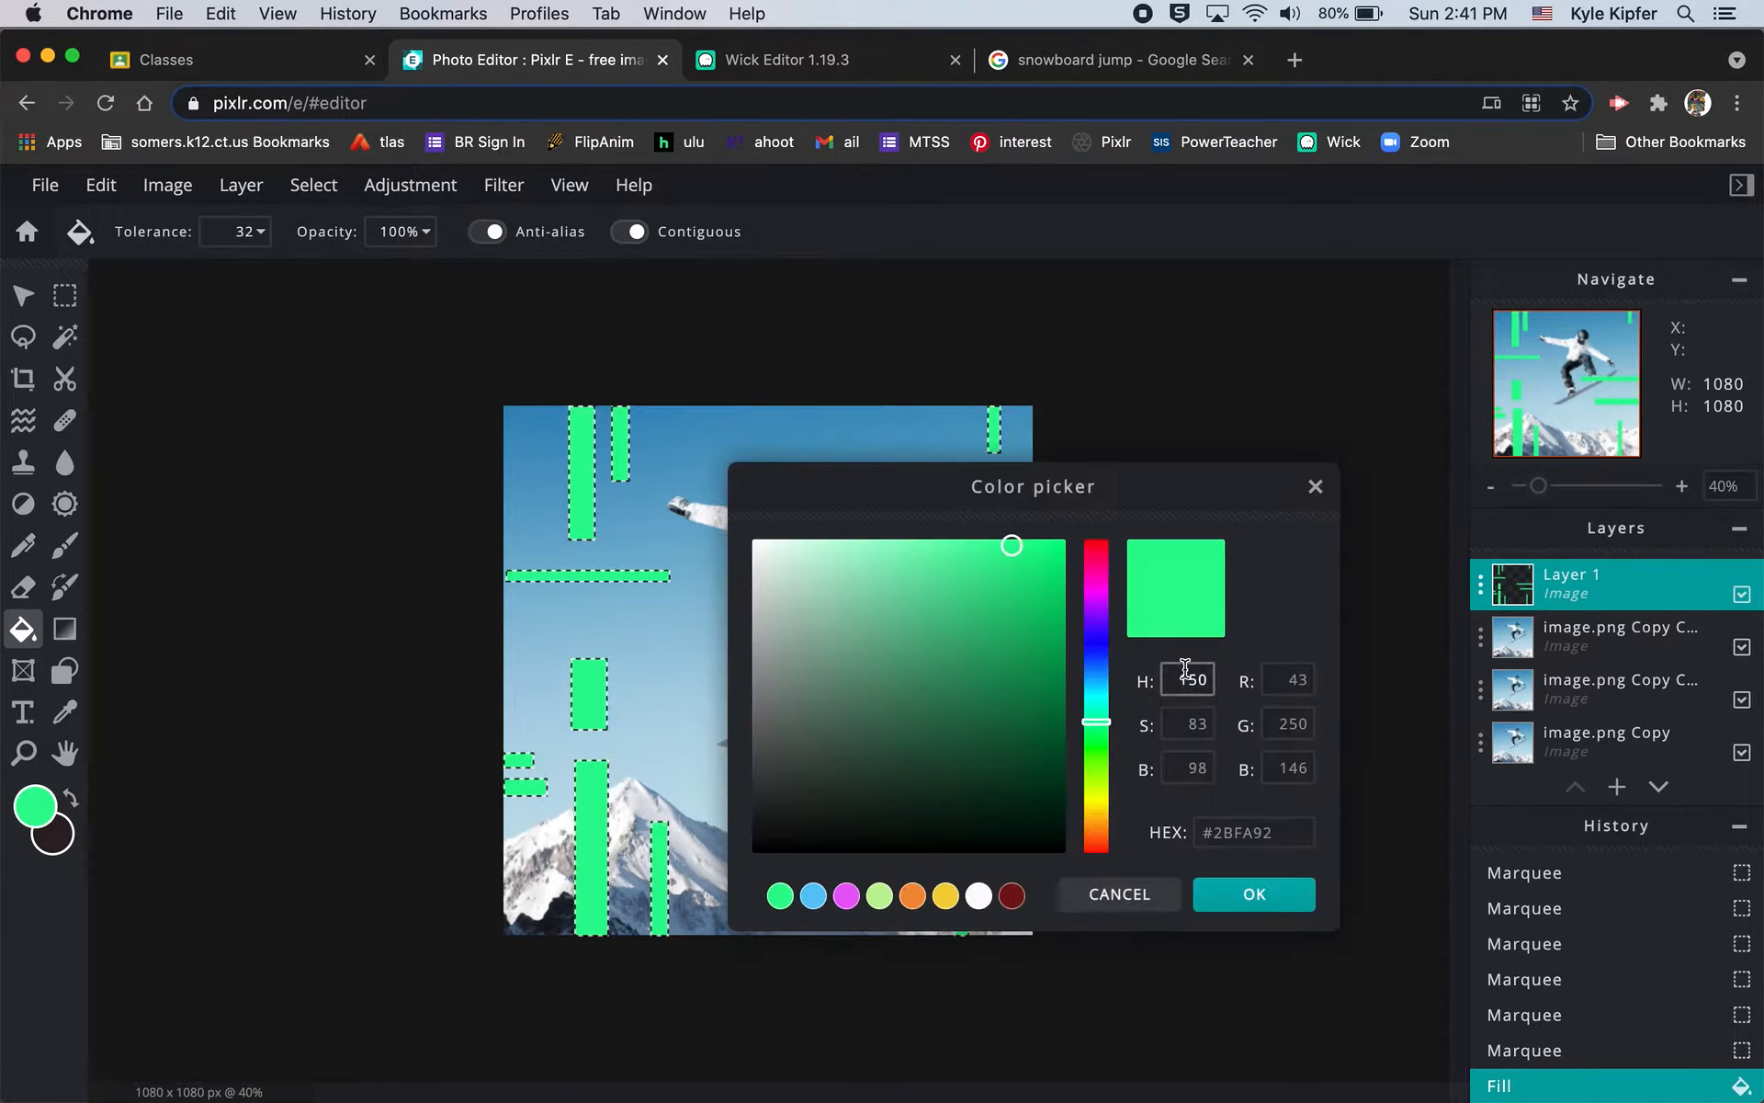
pyautogui.click(1097, 593)
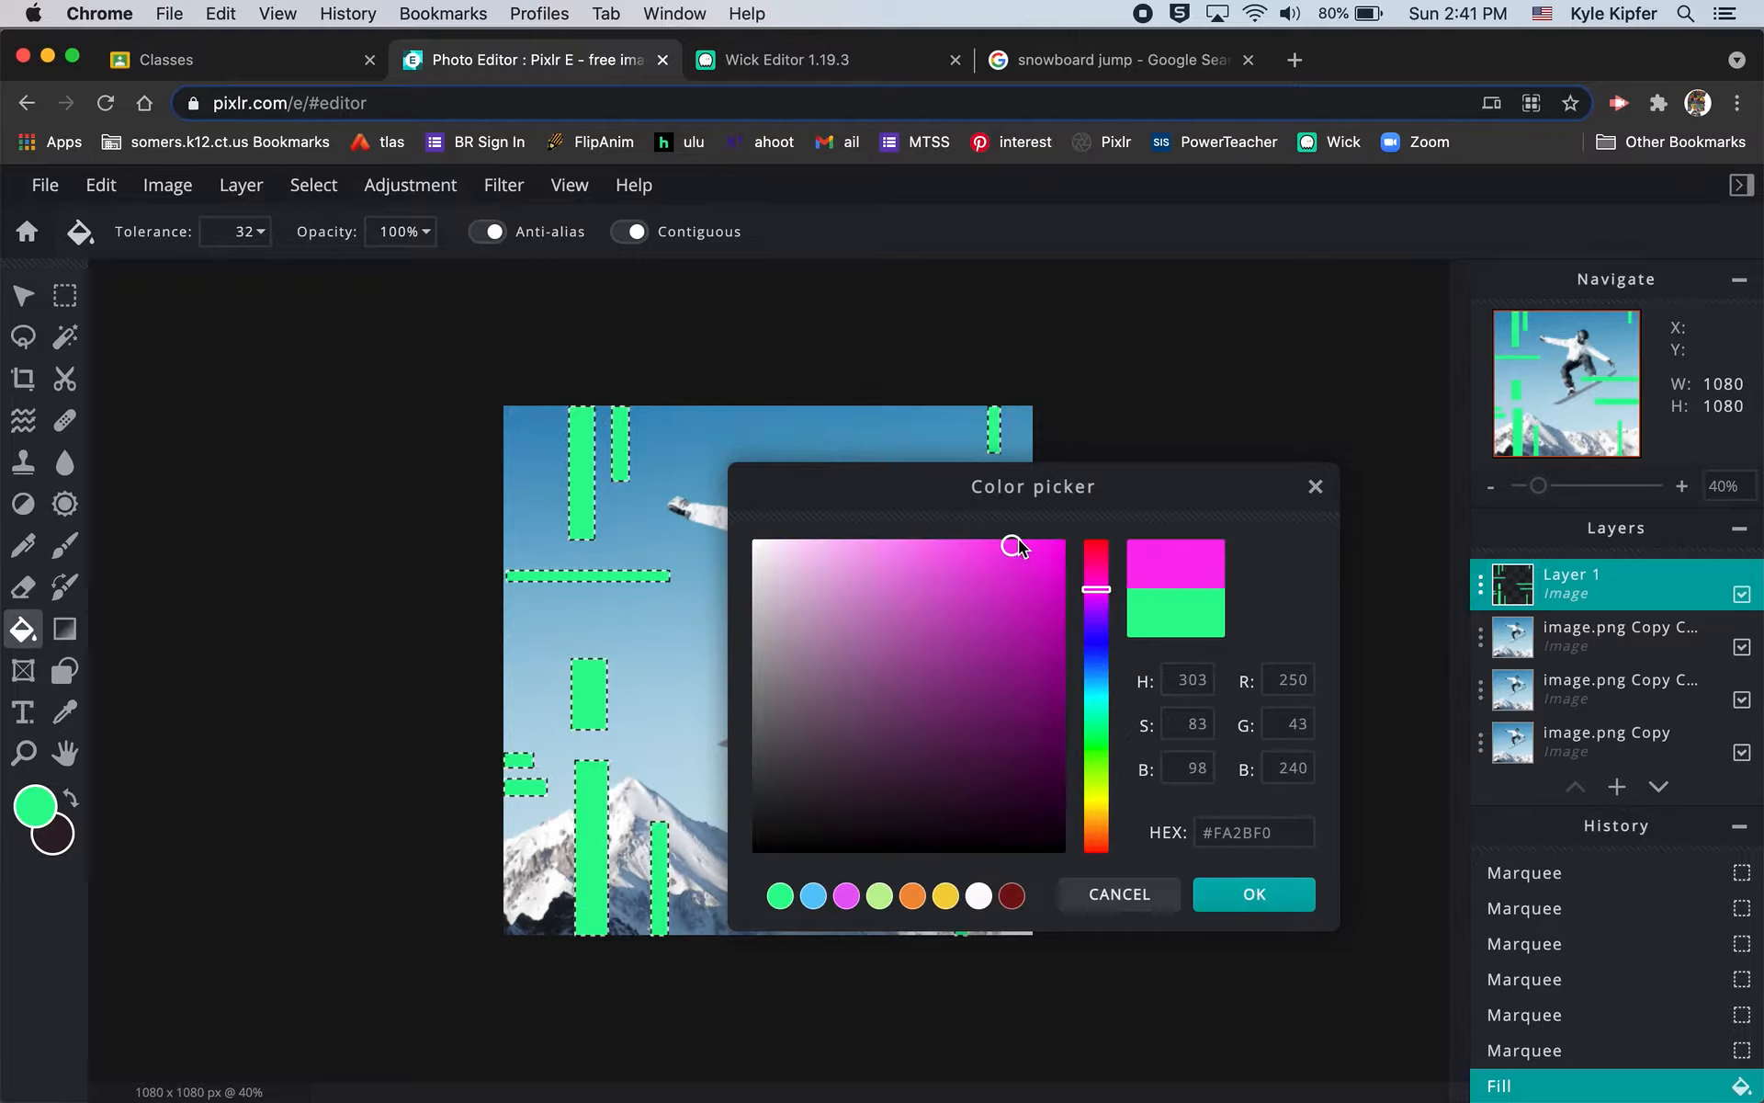
pyautogui.click(962, 547)
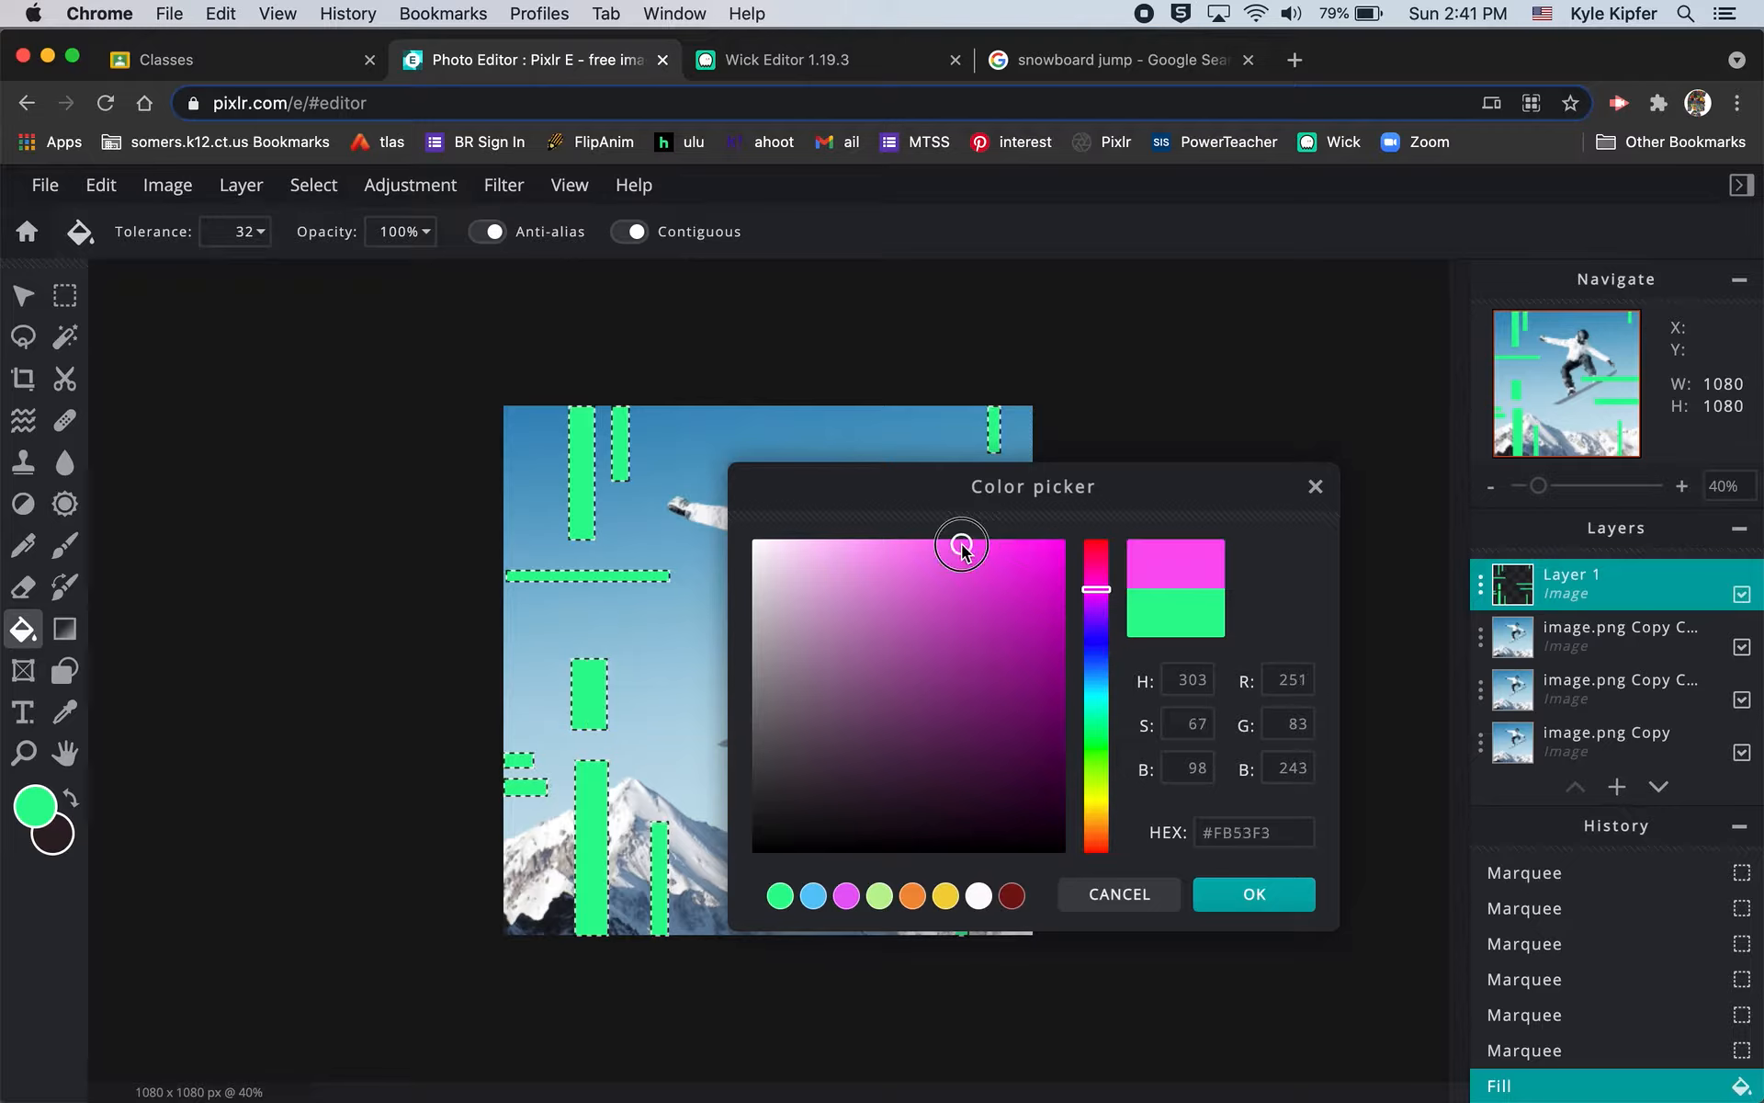
pyautogui.click(1260, 899)
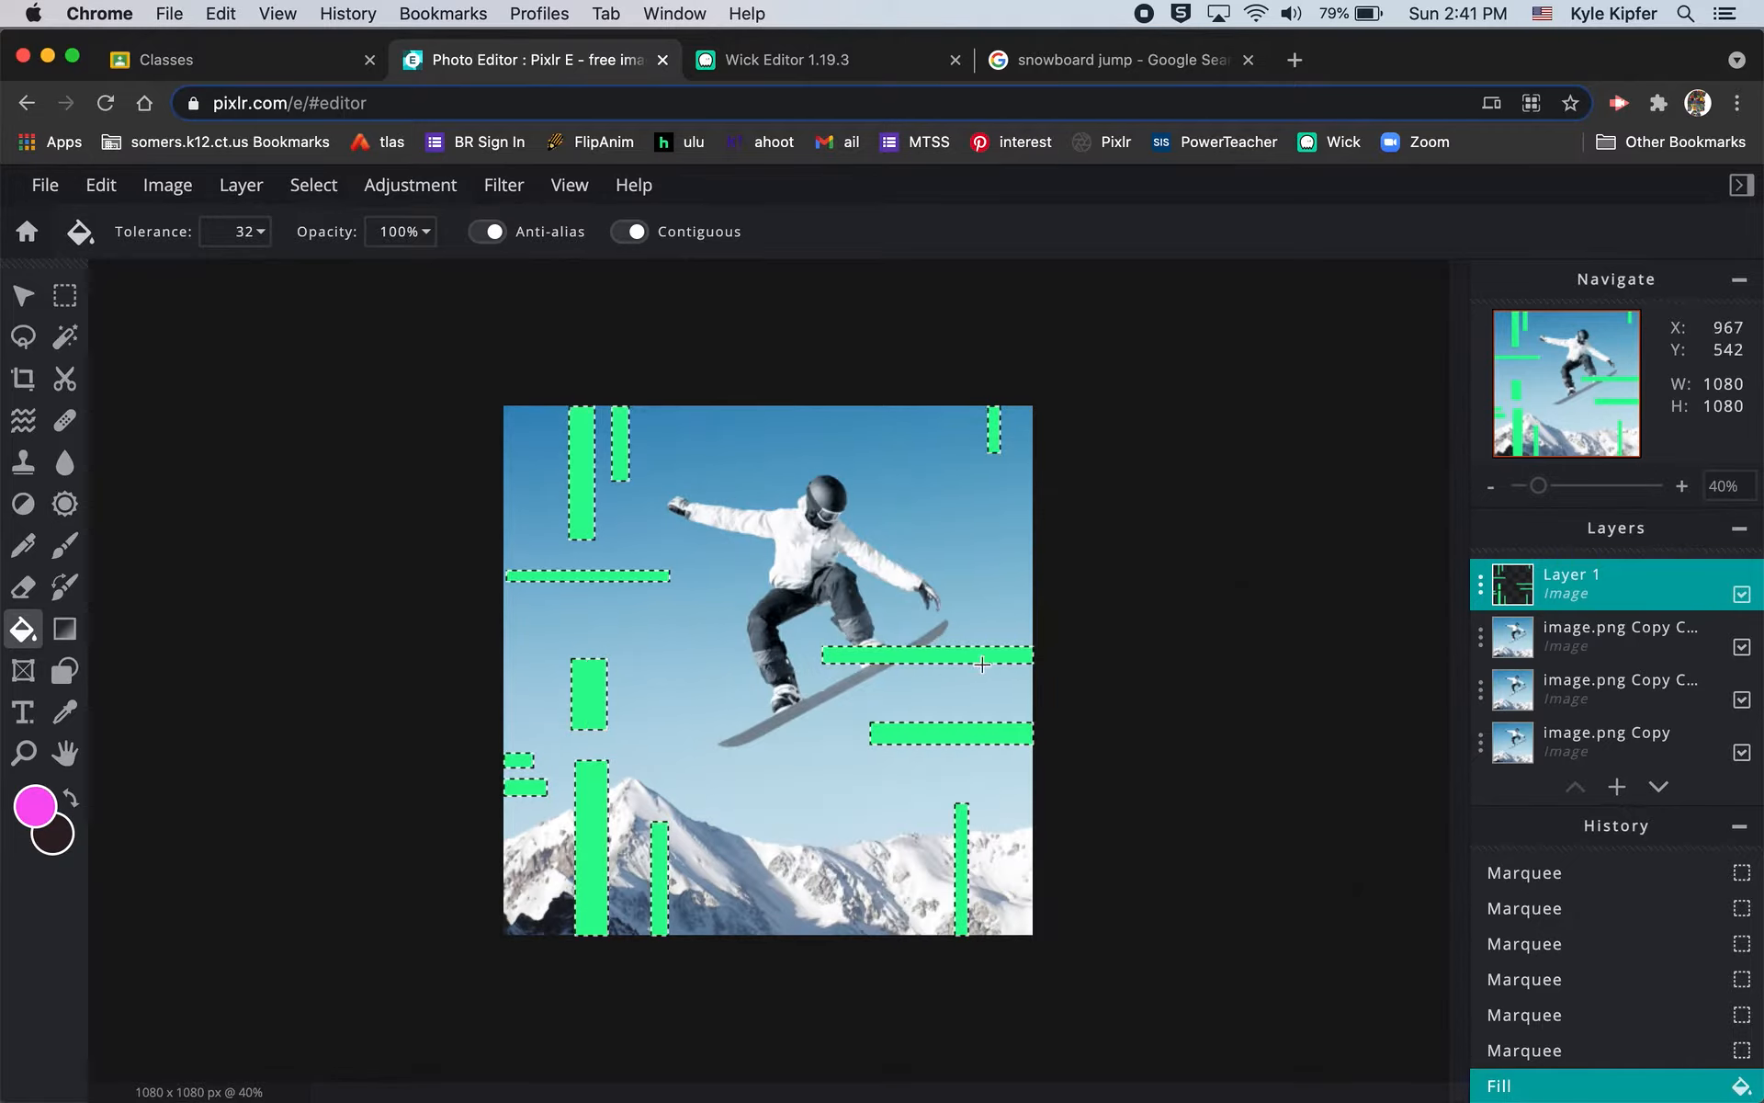
pyautogui.click(993, 425)
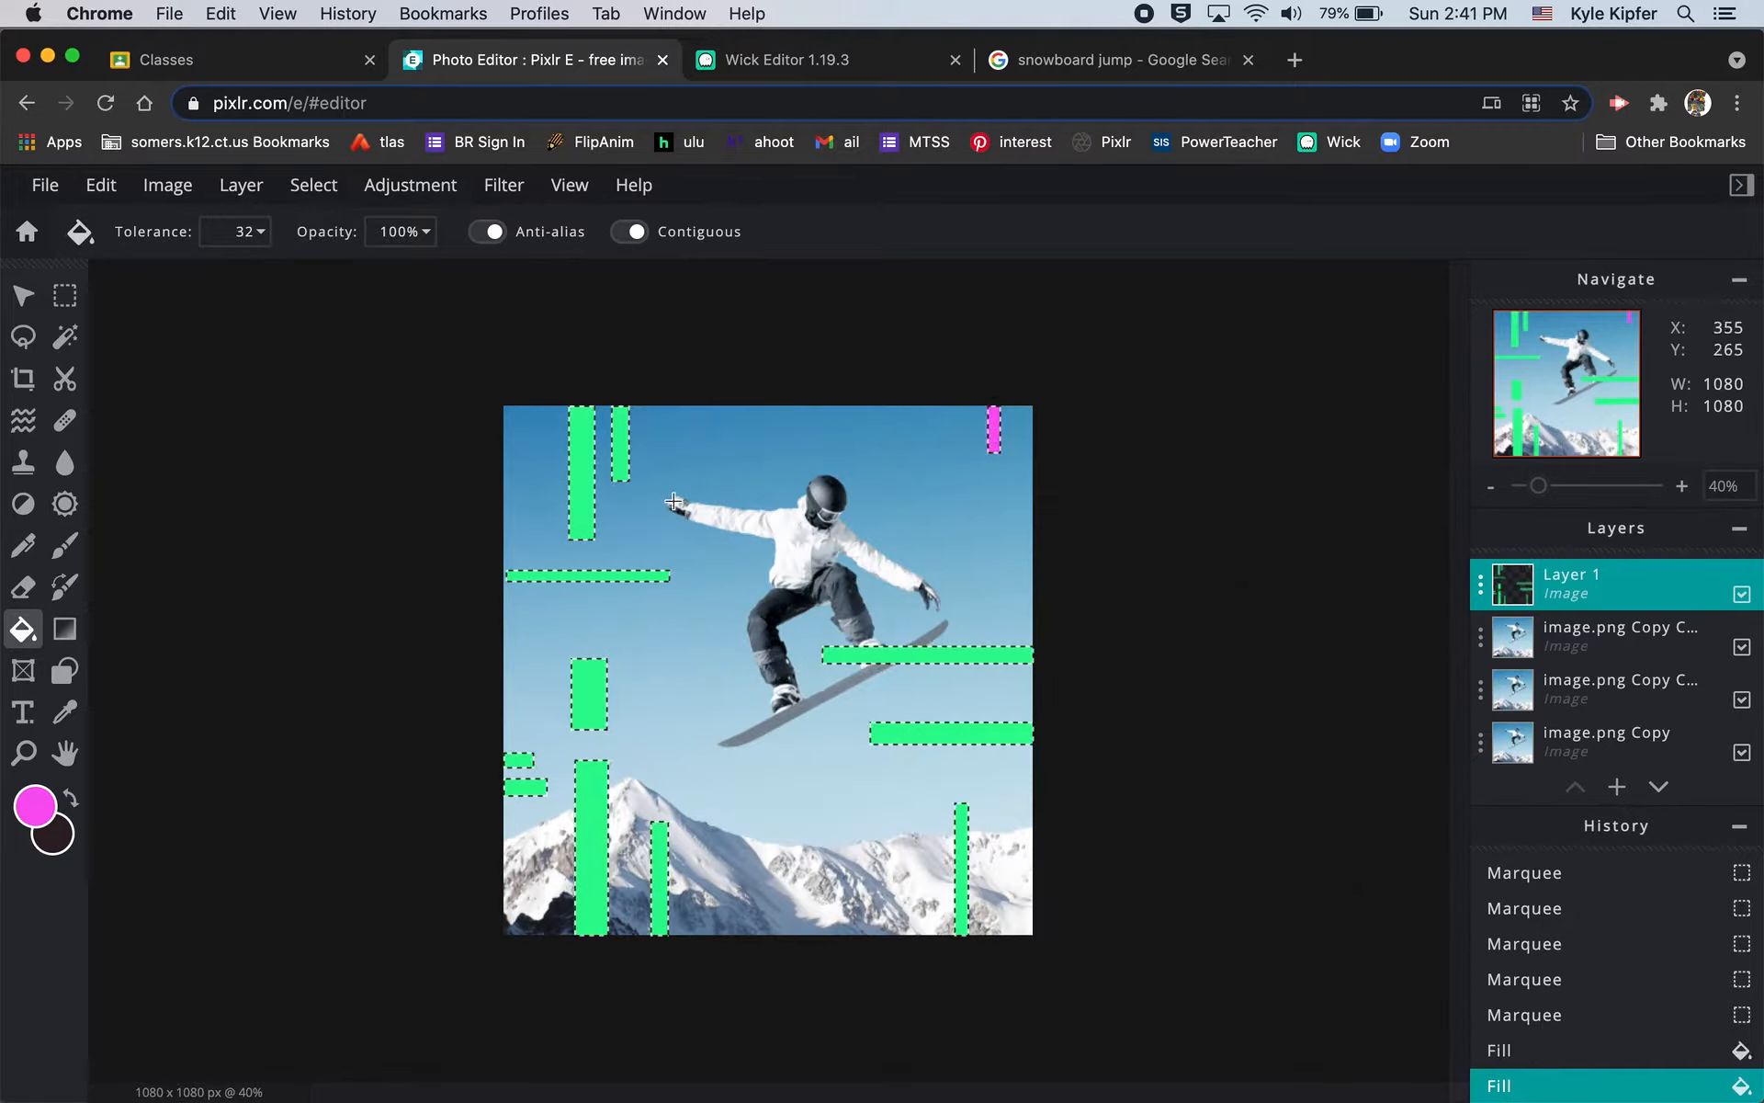
pyautogui.click(533, 789)
pyautogui.click(656, 865)
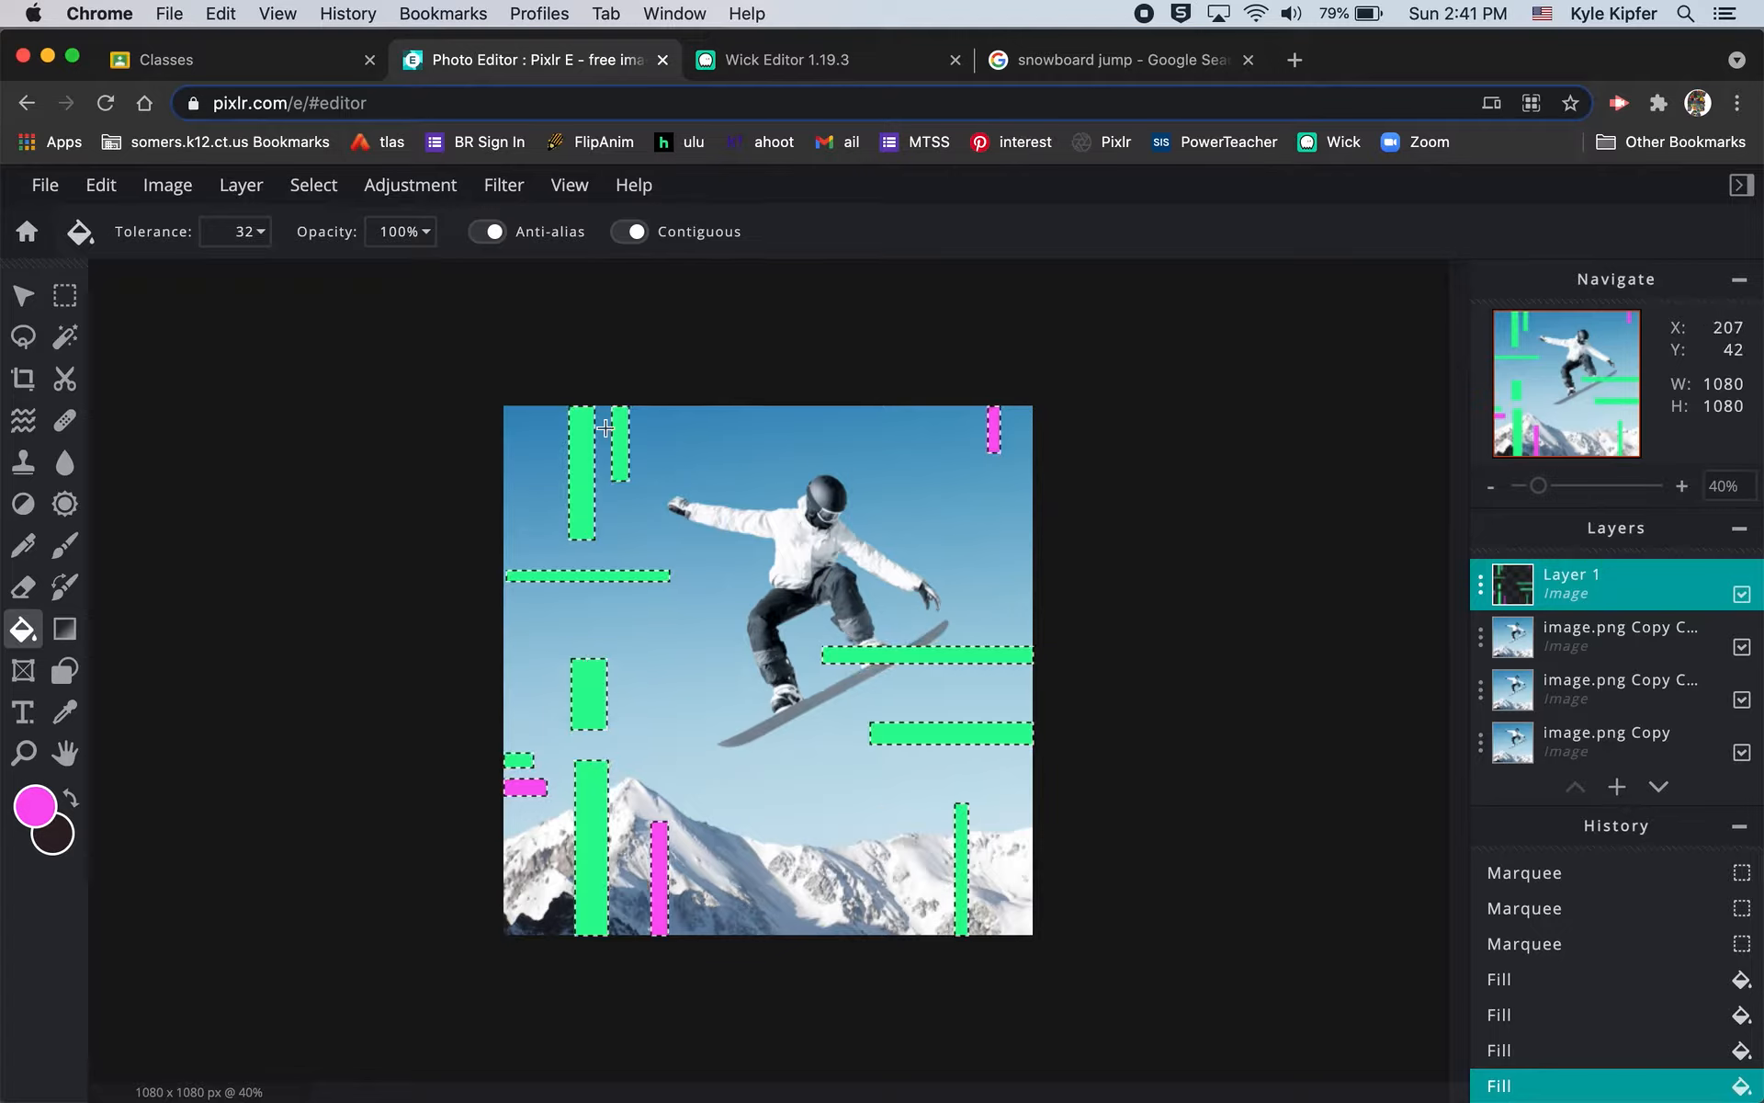
pyautogui.click(585, 454)
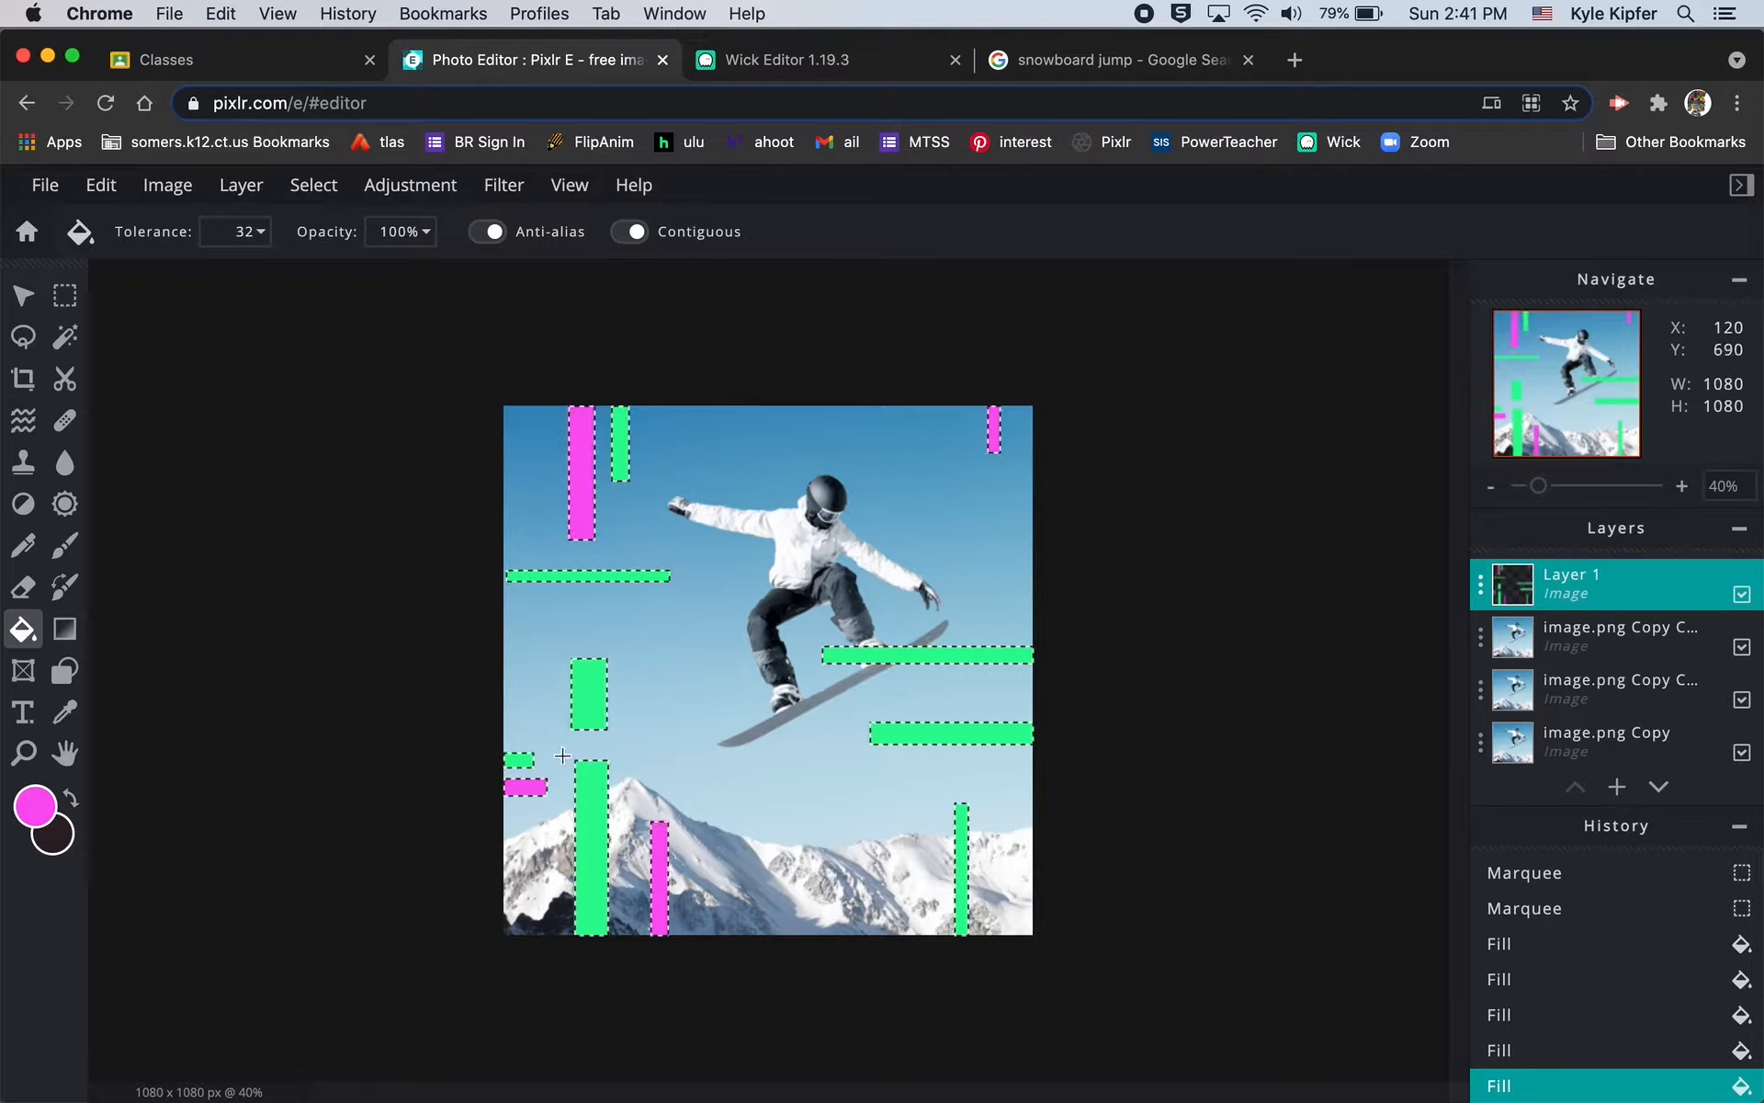
# Step: Recolour the bar across the snowboard, the lower-right vertical bar and the wide lower-left bar light blue #53DCFB, then clear the selection
pyautogui.click(39, 809)
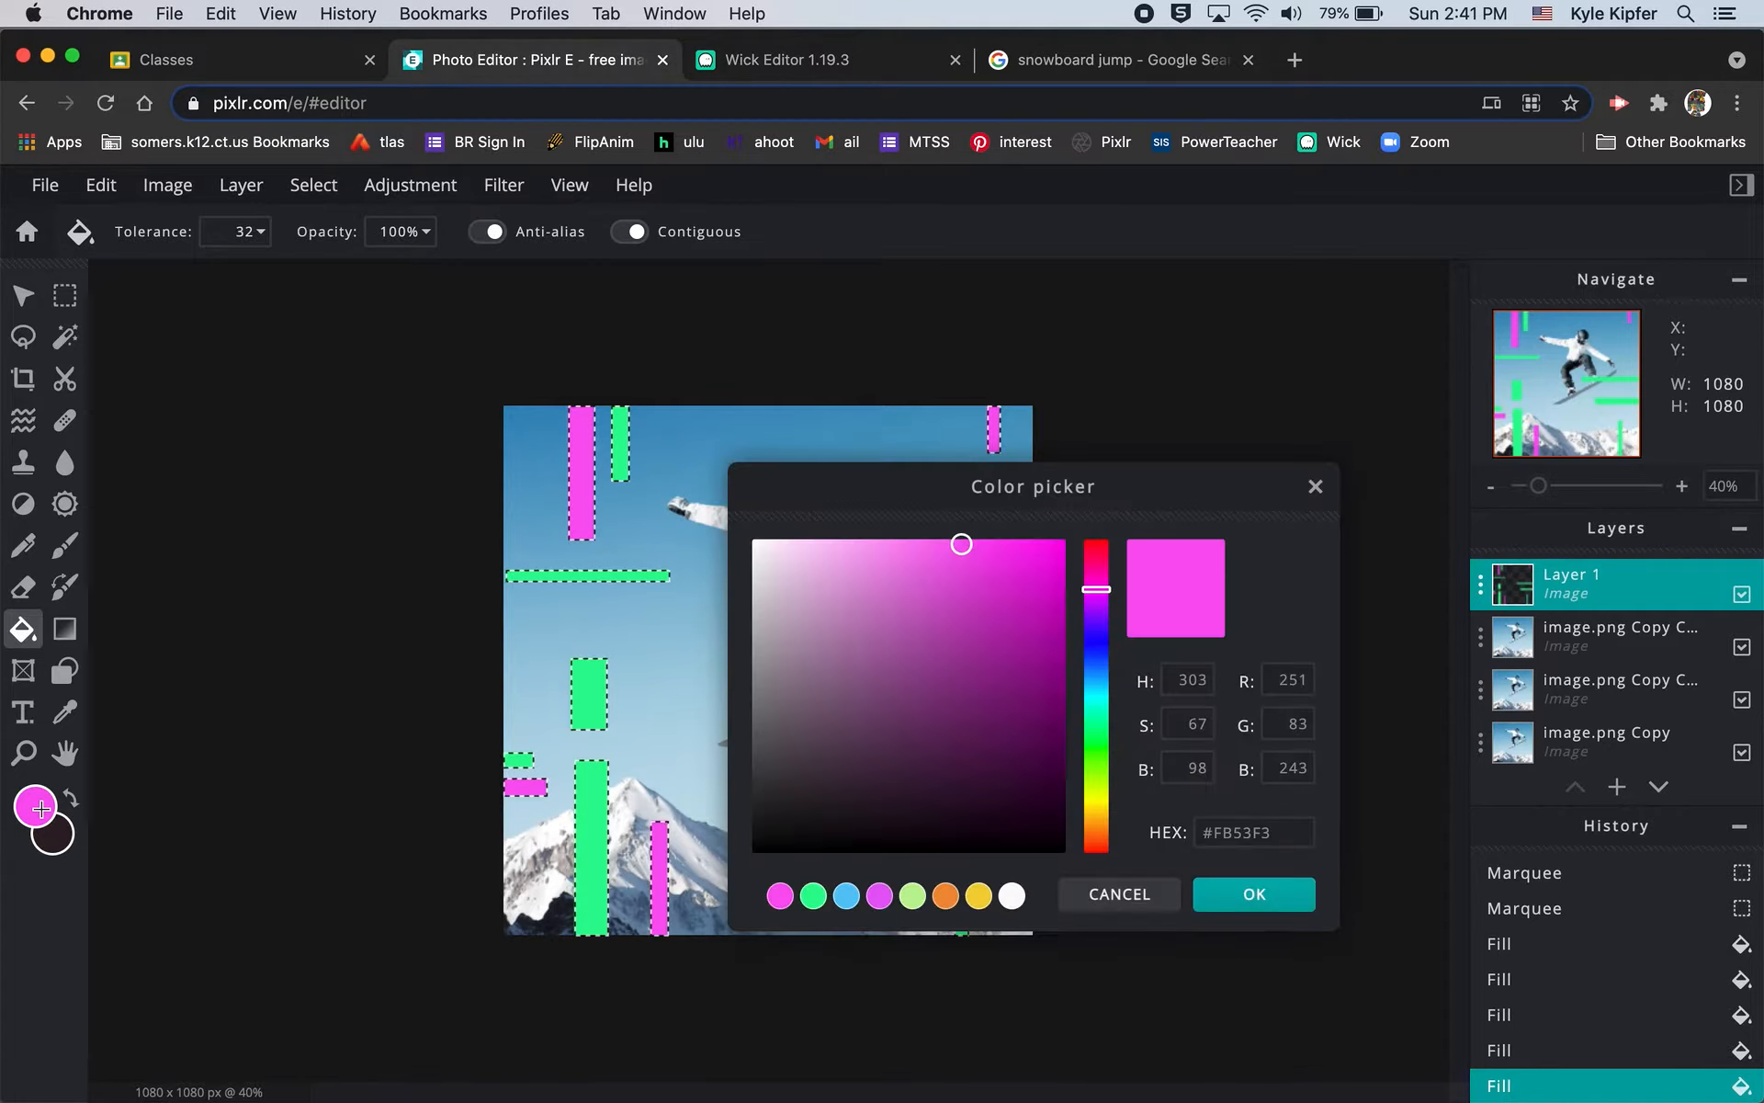
pyautogui.click(1097, 663)
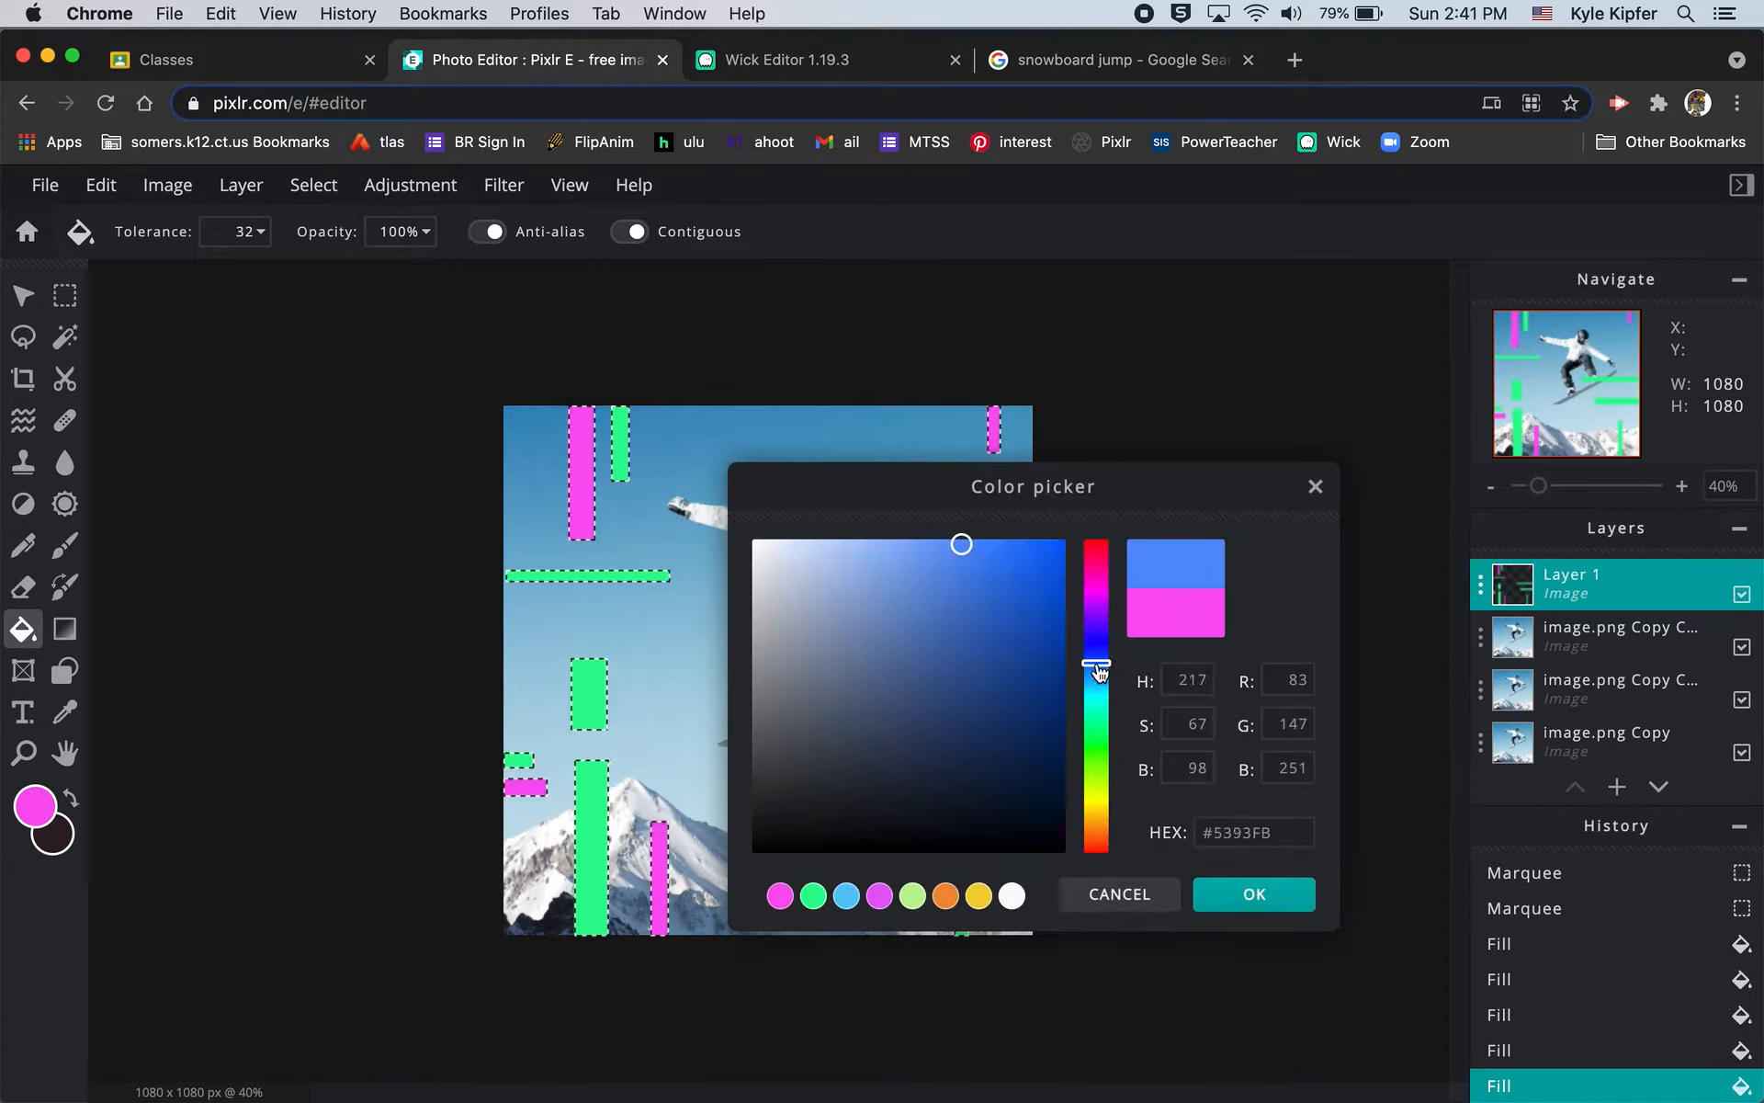
pyautogui.click(1098, 670)
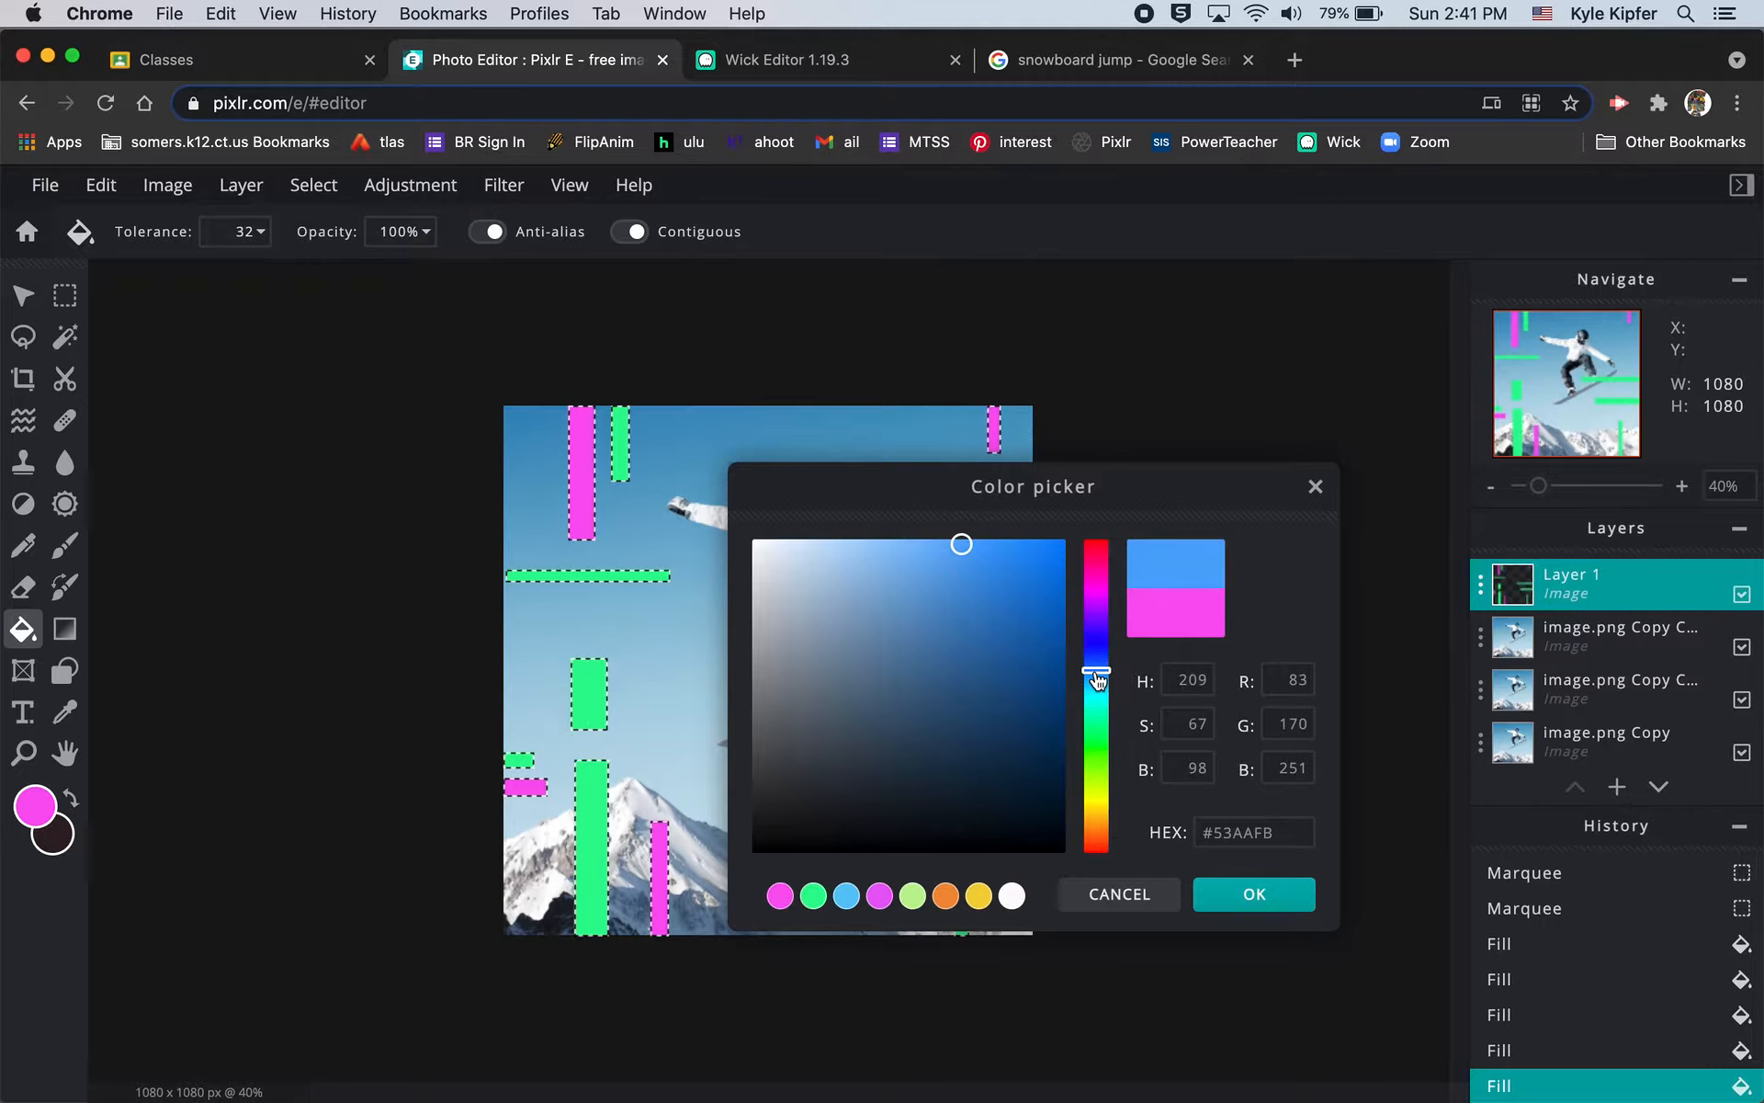
pyautogui.moveTo(1095, 677); pyautogui.dragTo(1099, 699)
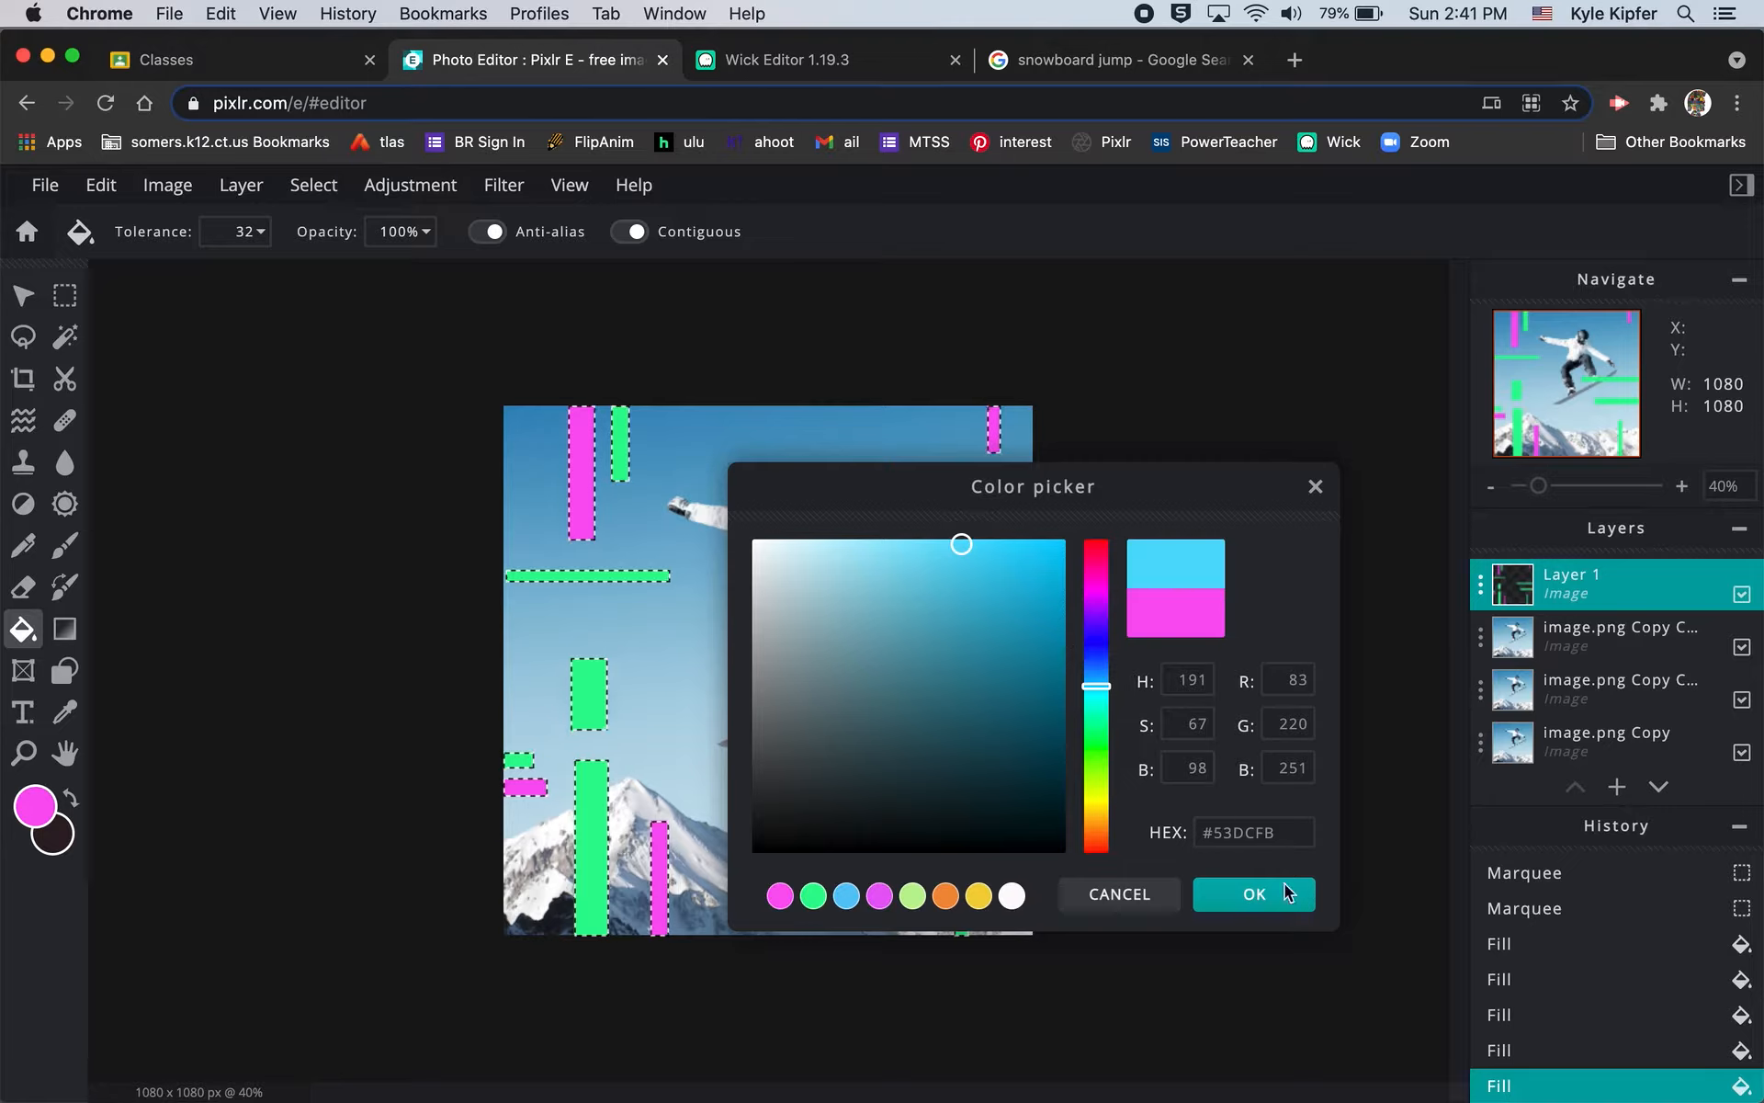
pyautogui.click(1255, 893)
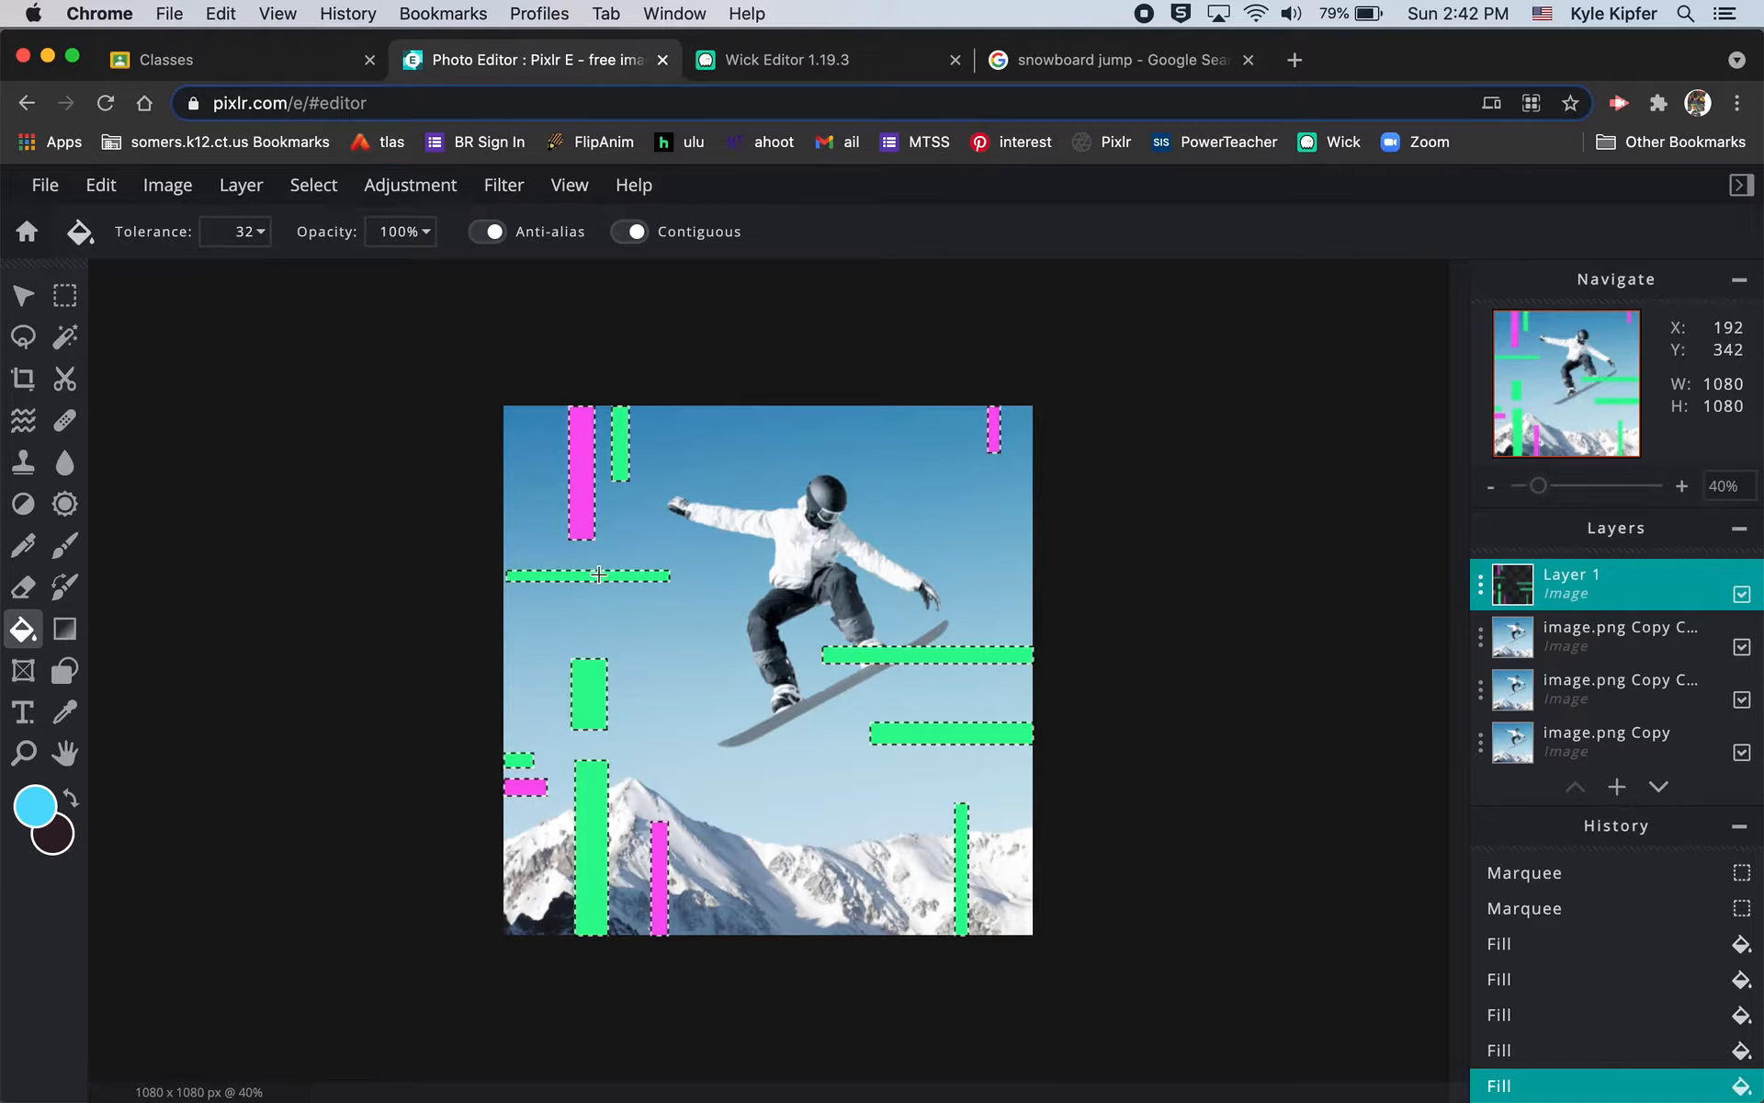
pyautogui.click(994, 656)
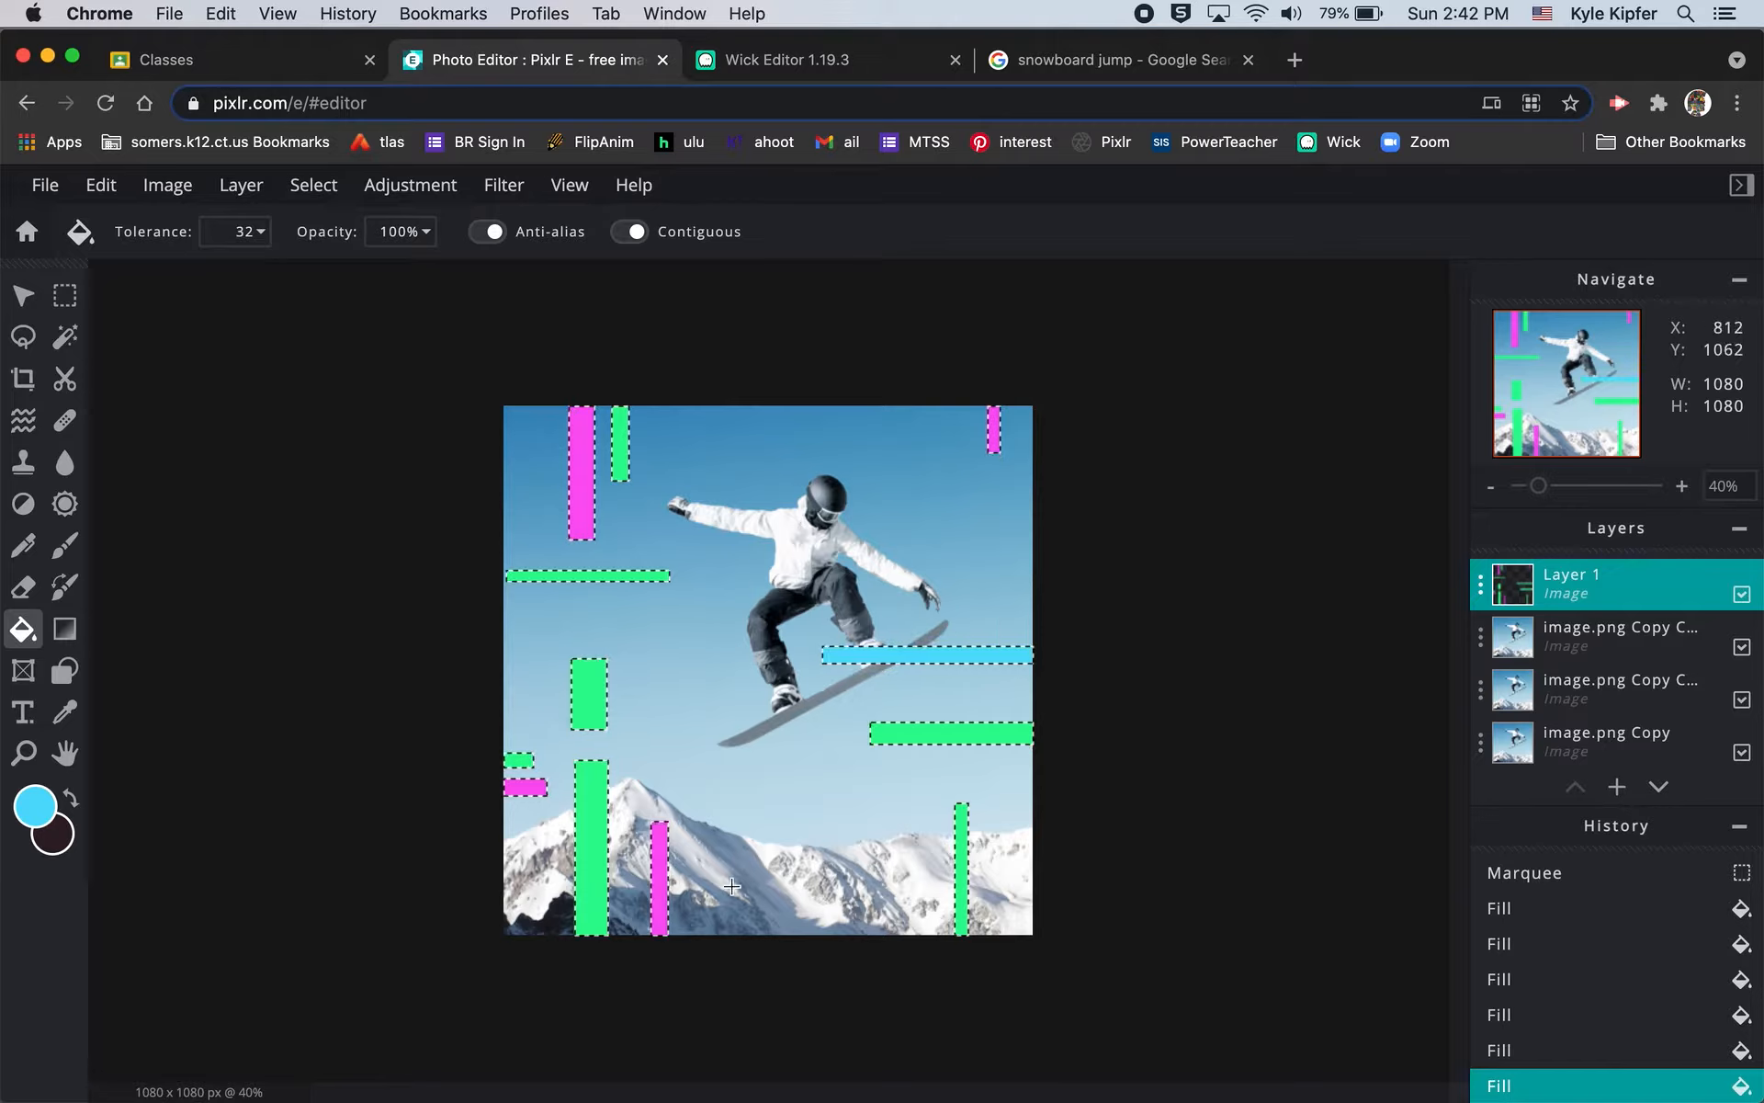
pyautogui.click(964, 881)
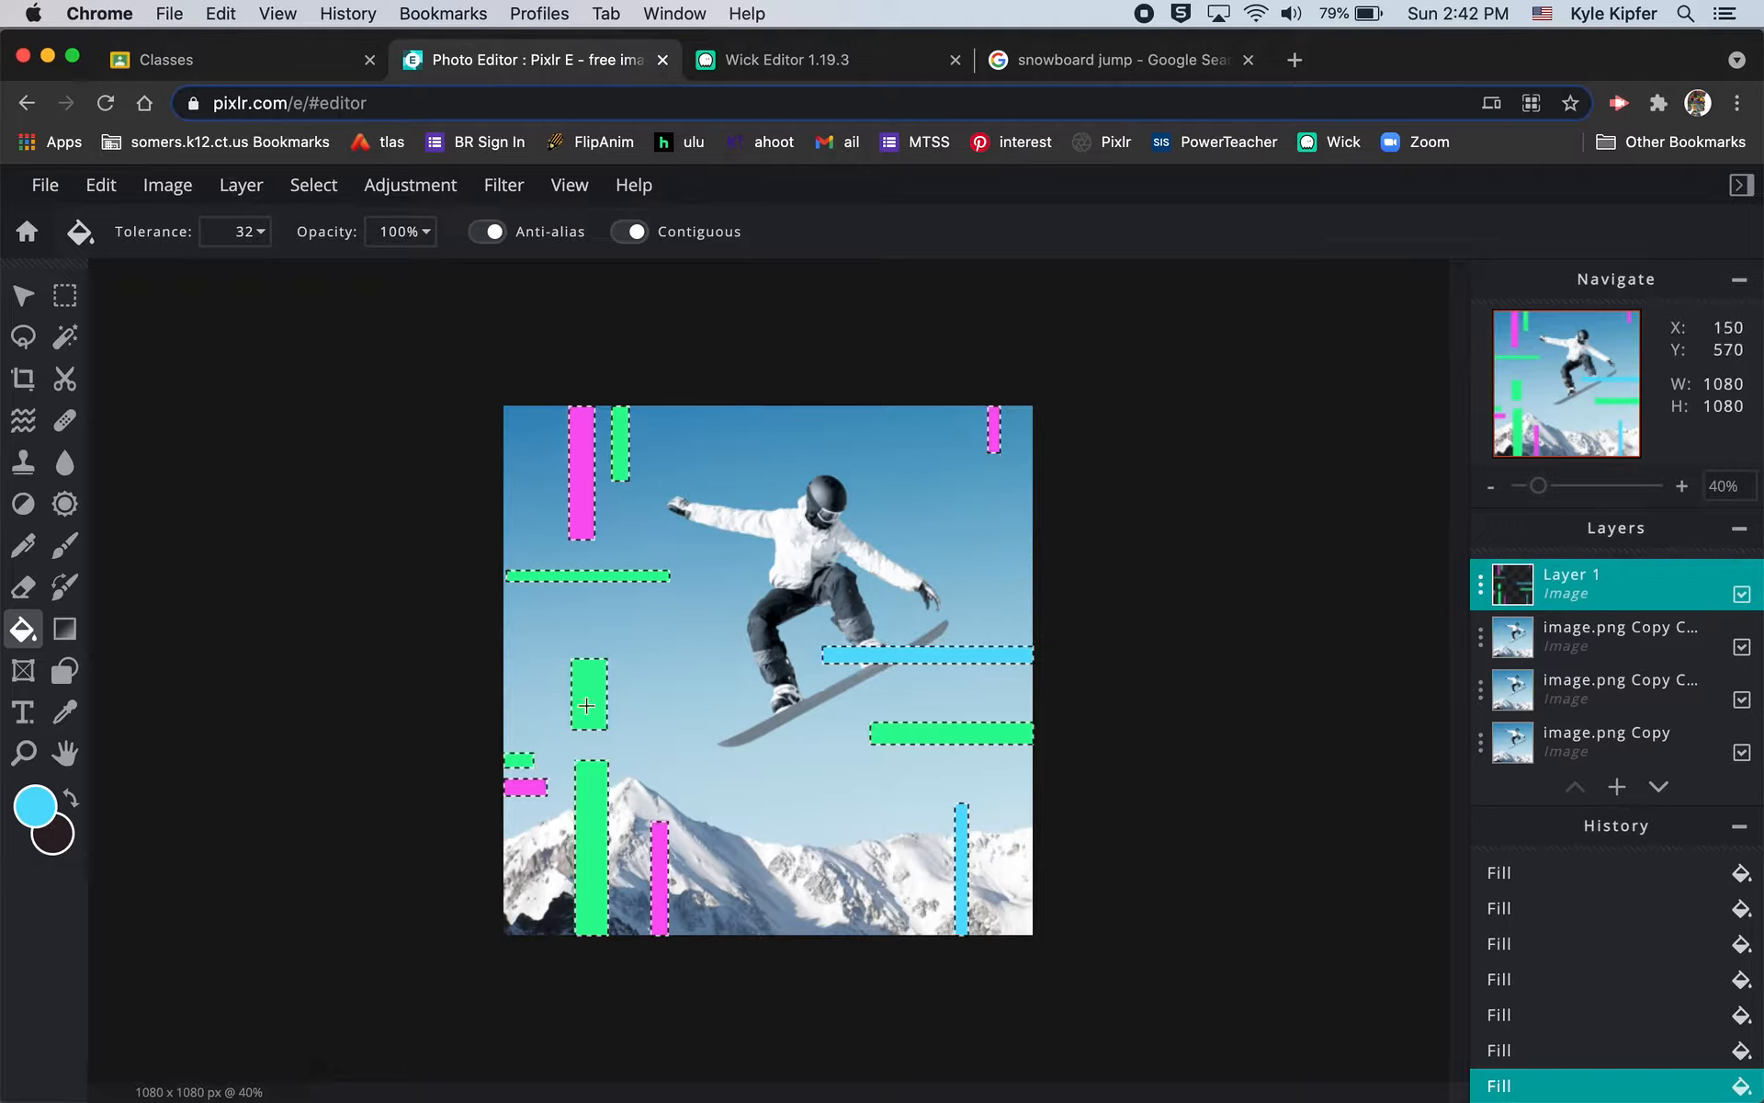
pyautogui.click(599, 819)
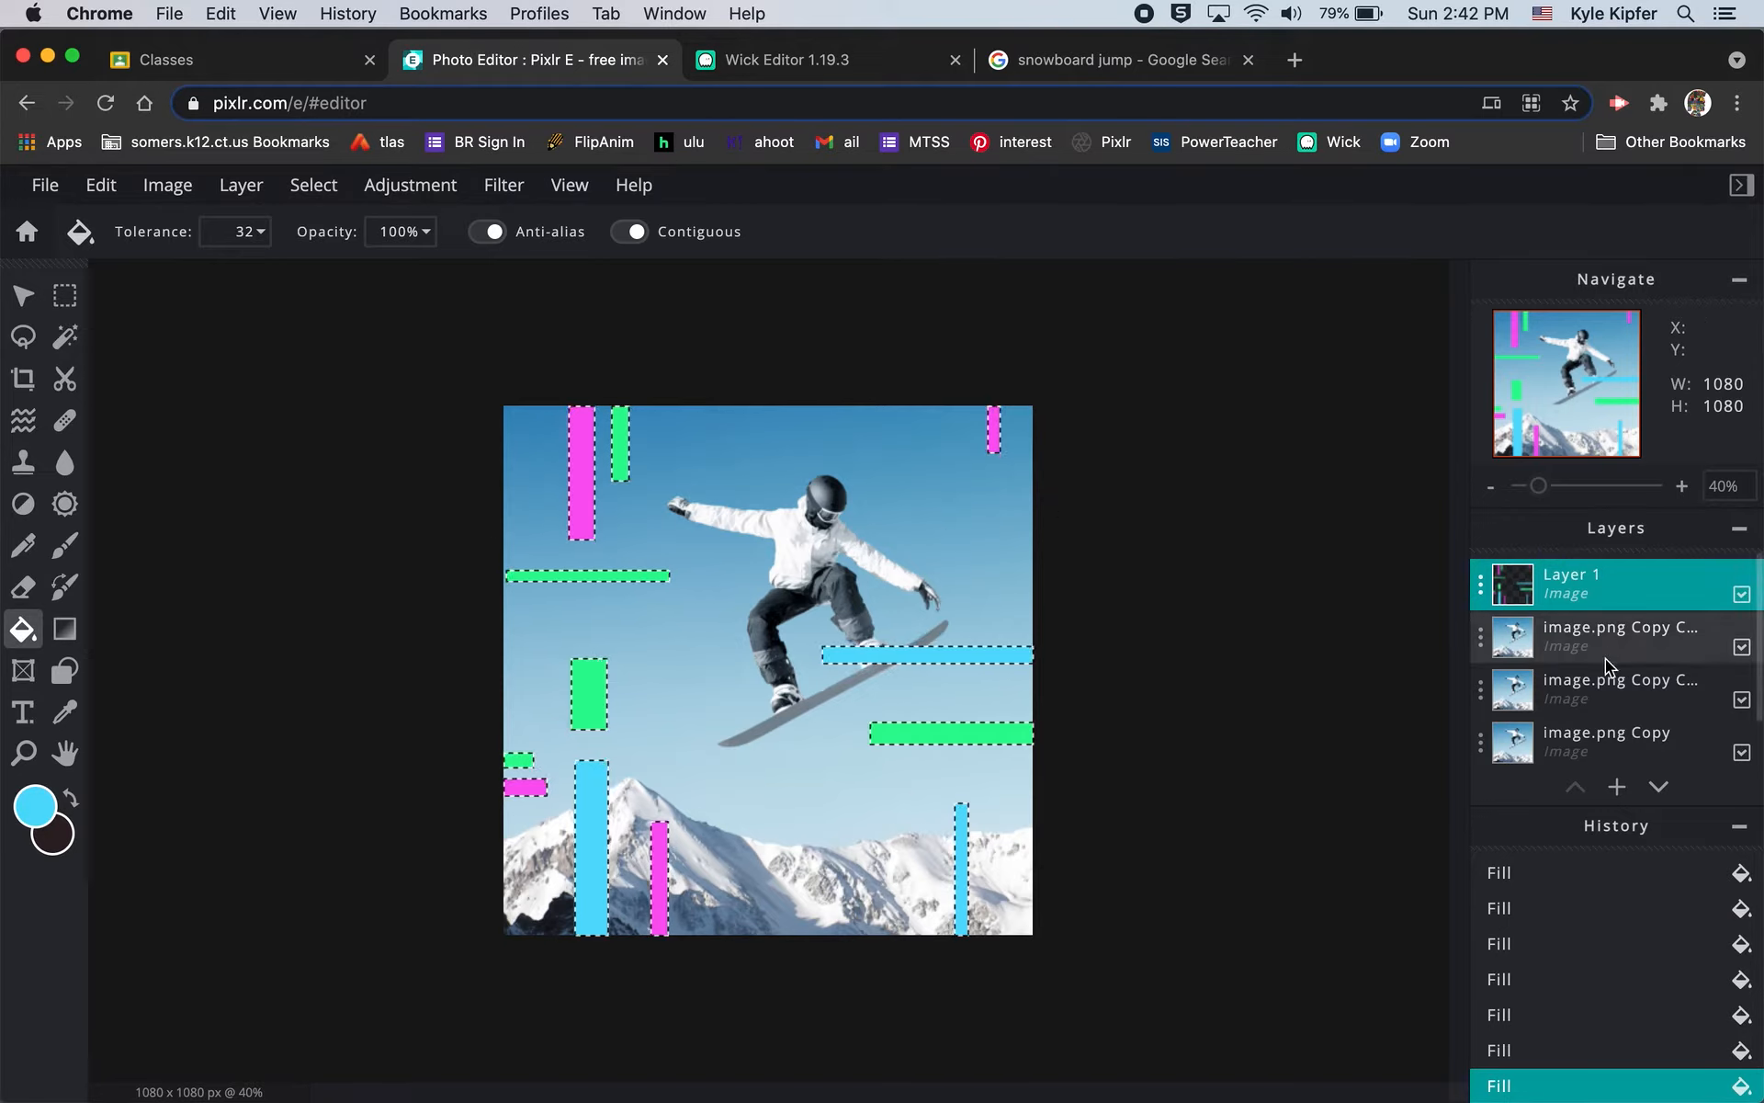
pyautogui.press('super+d')
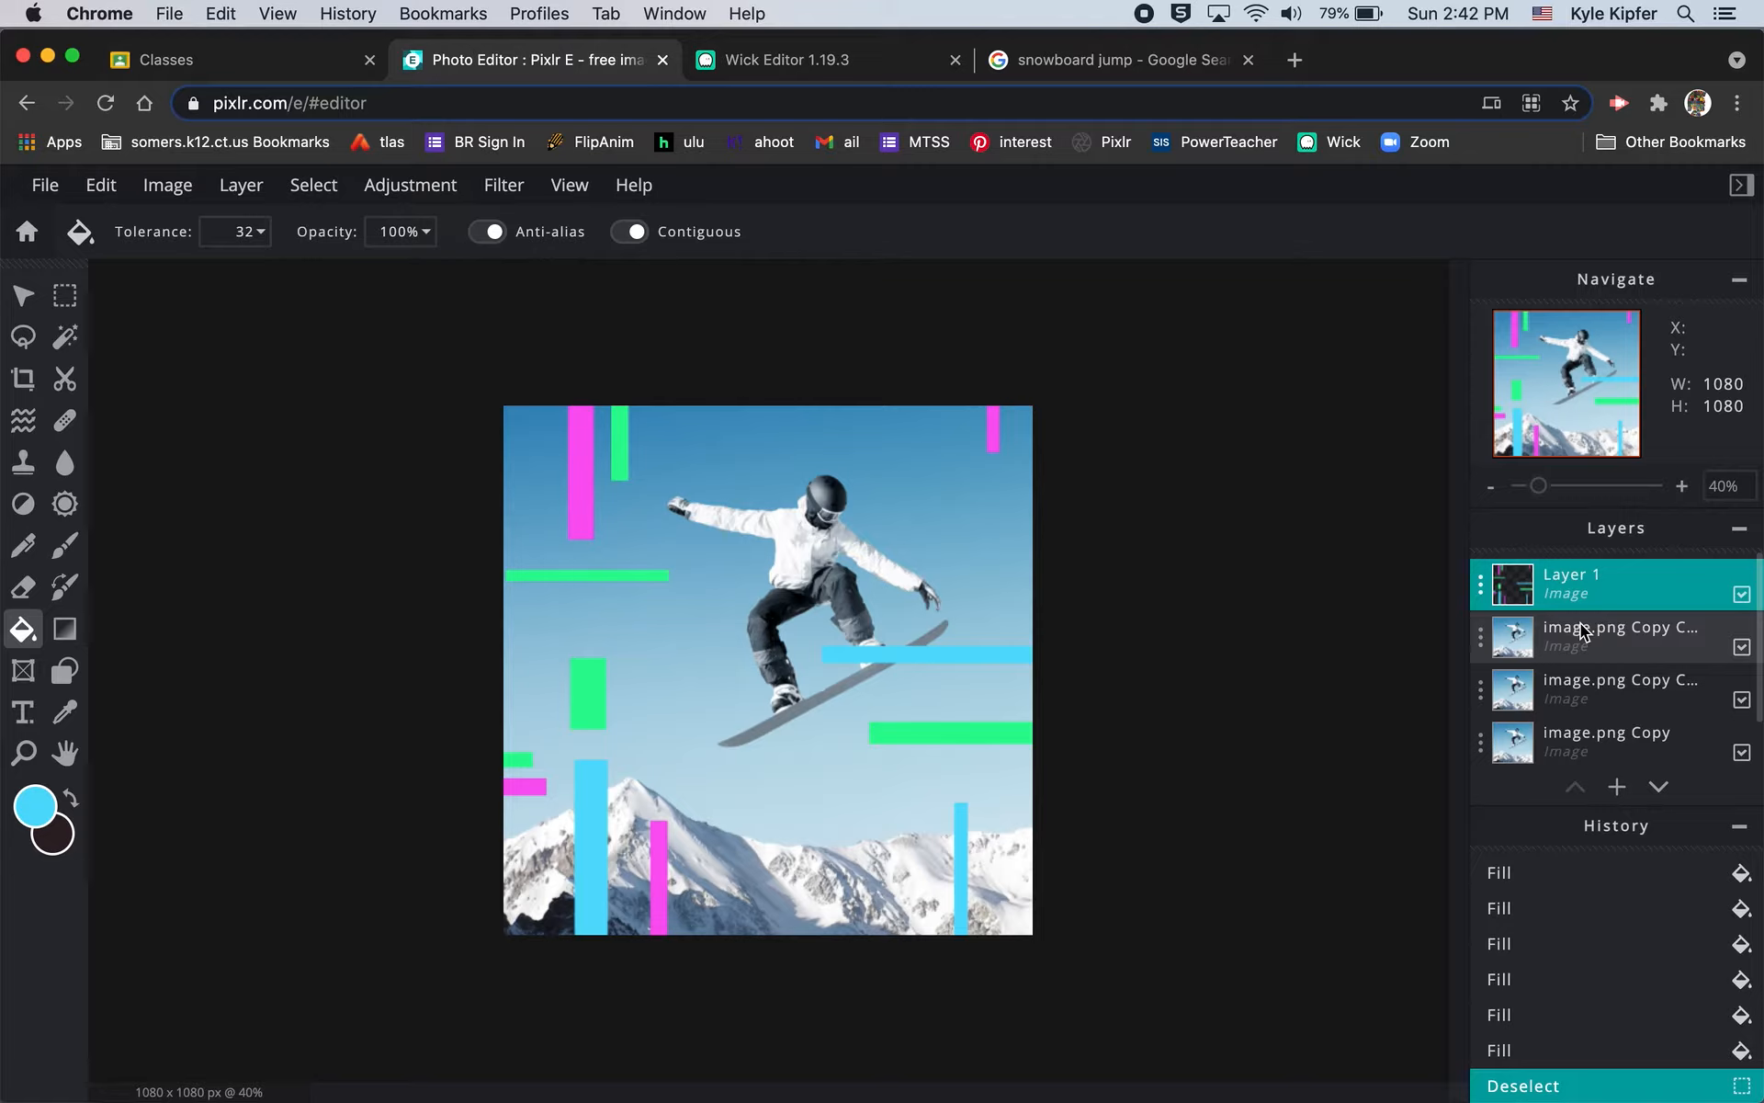
# Step: Apply the Fringe glitch filter with an amount of 100 to the topmost snowboarder photo copy
pyautogui.scroll(-1, 1574, 648)
pyautogui.scroll(1, 1574, 648)
pyautogui.click(1608, 639)
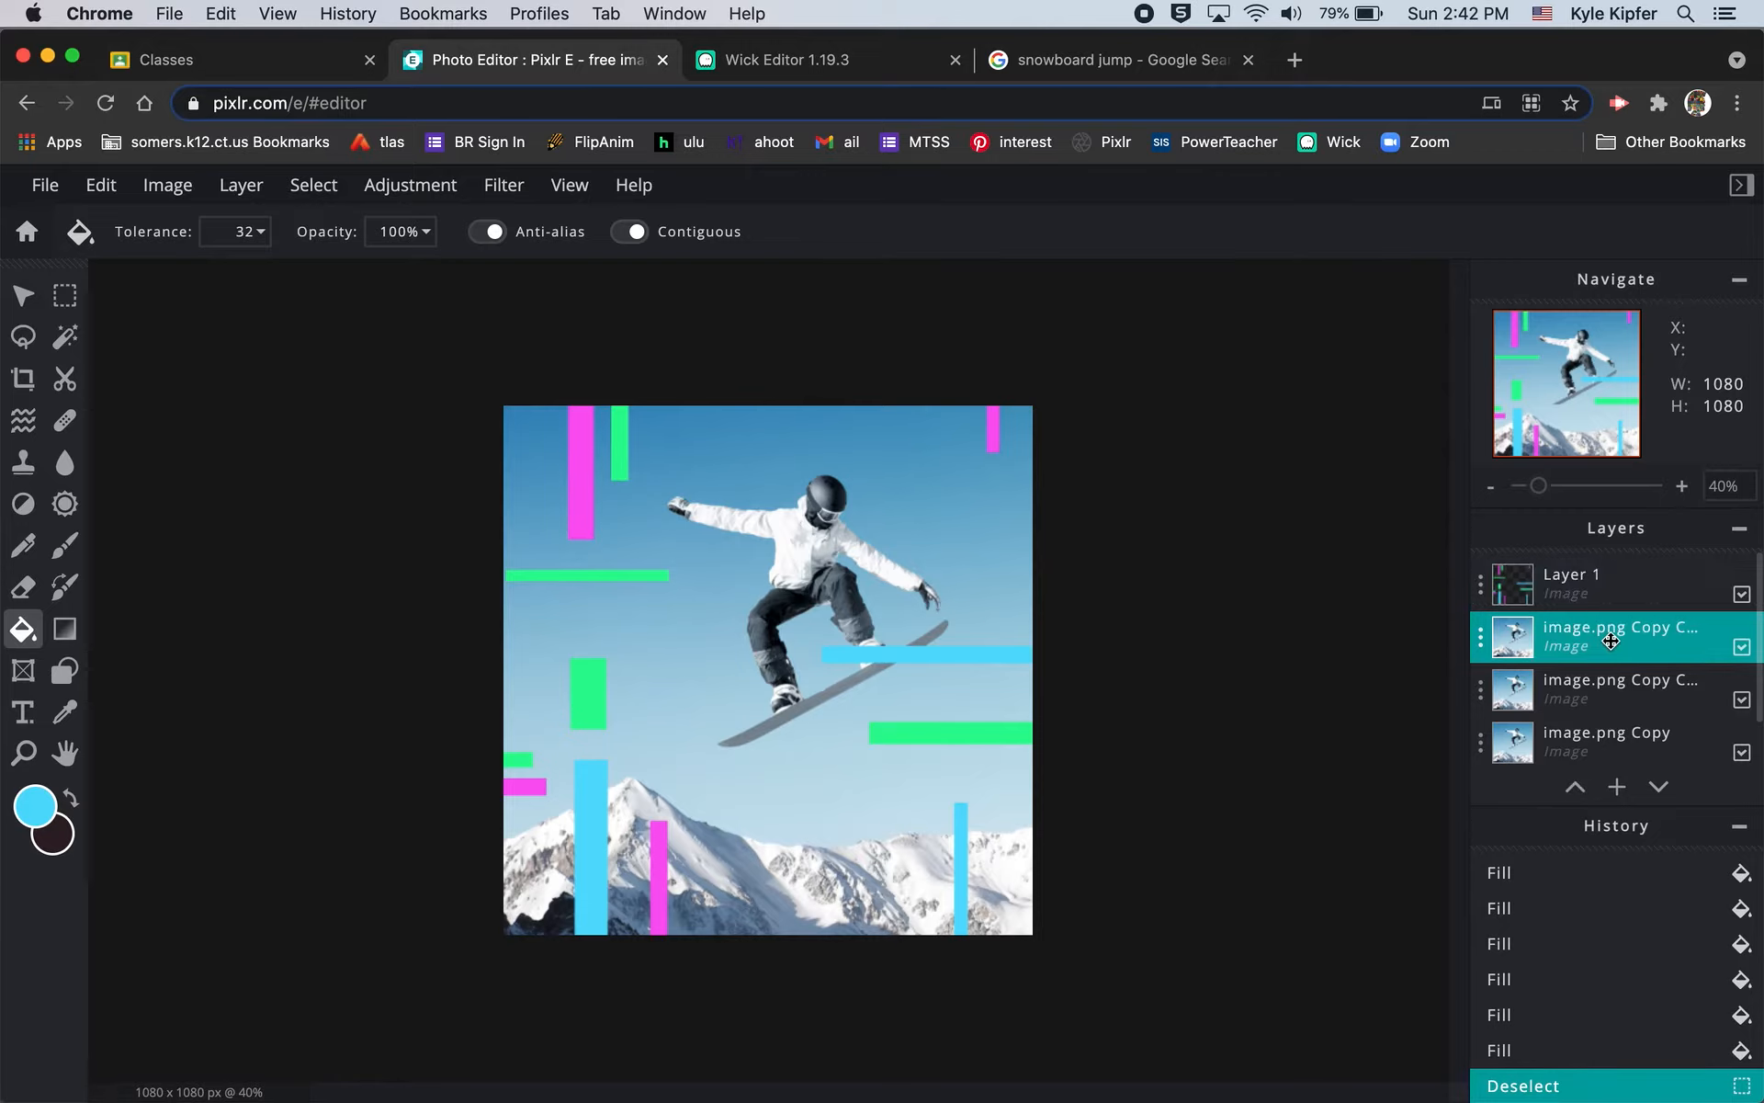
pyautogui.click(513, 187)
pyautogui.moveTo(538, 314)
pyautogui.click(511, 187)
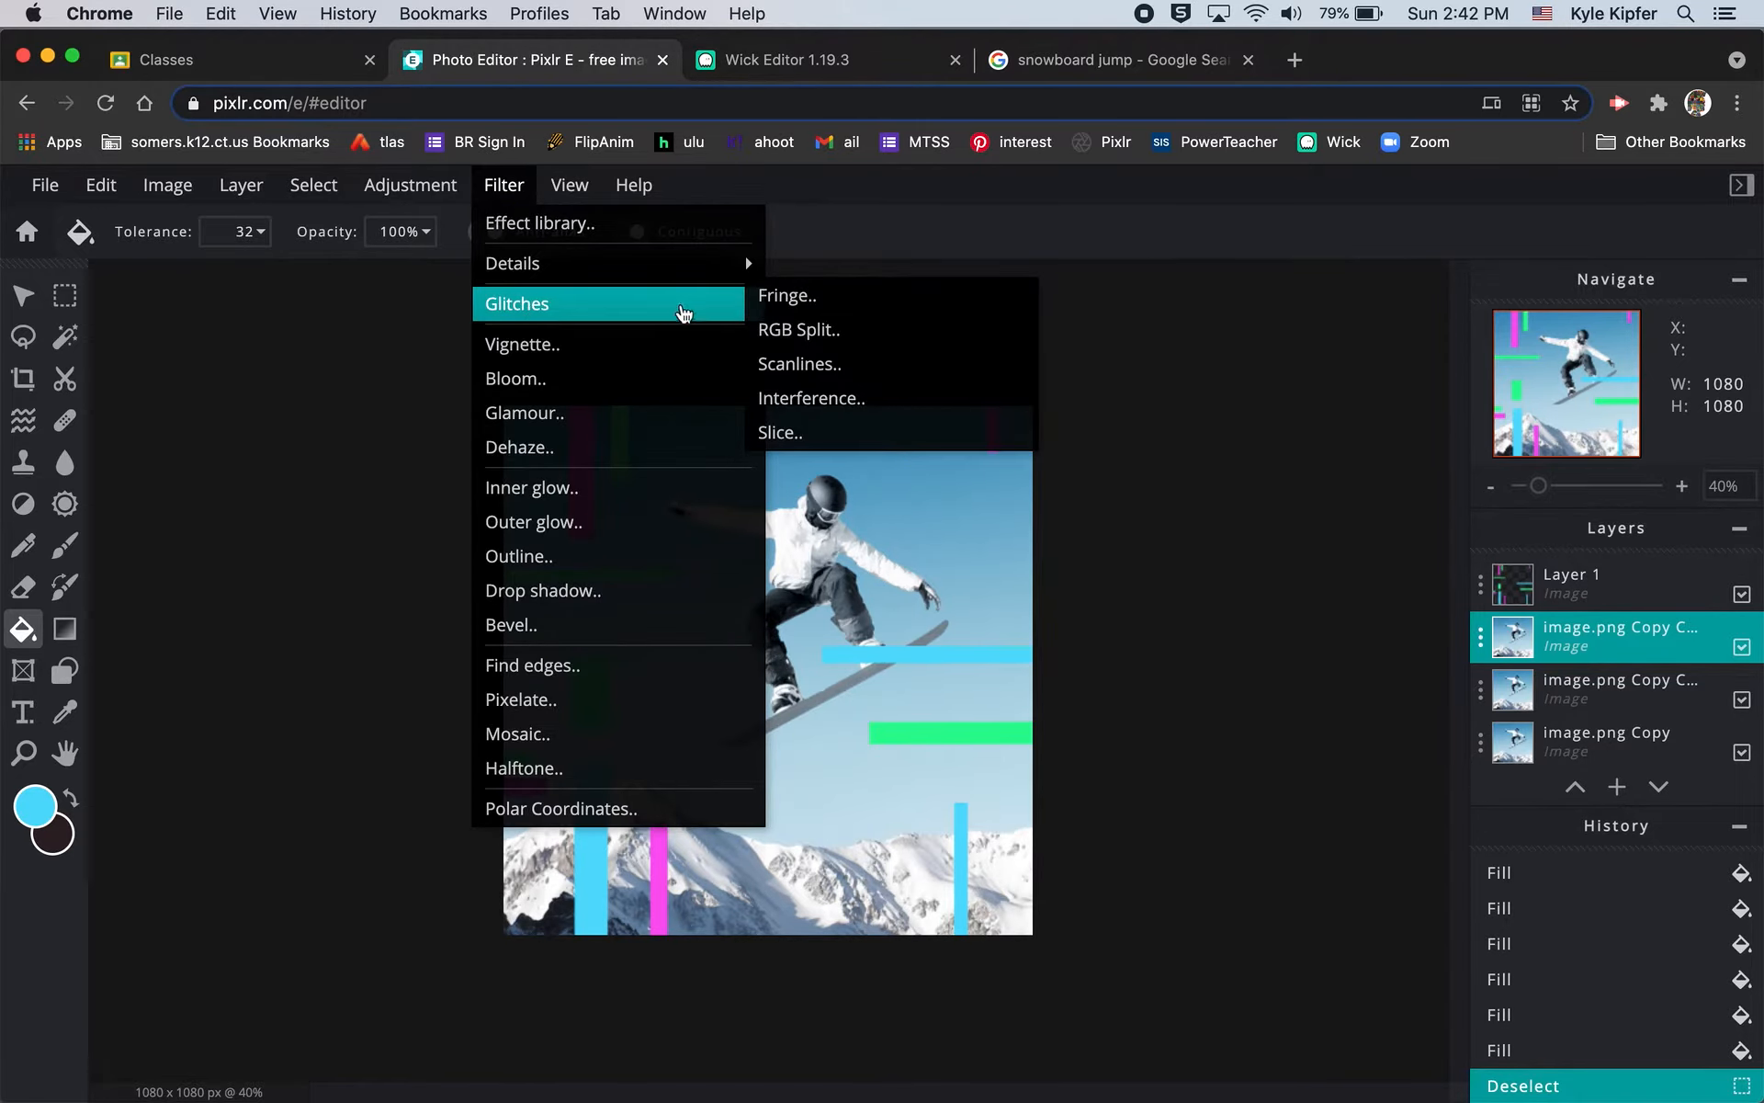
pyautogui.click(777, 296)
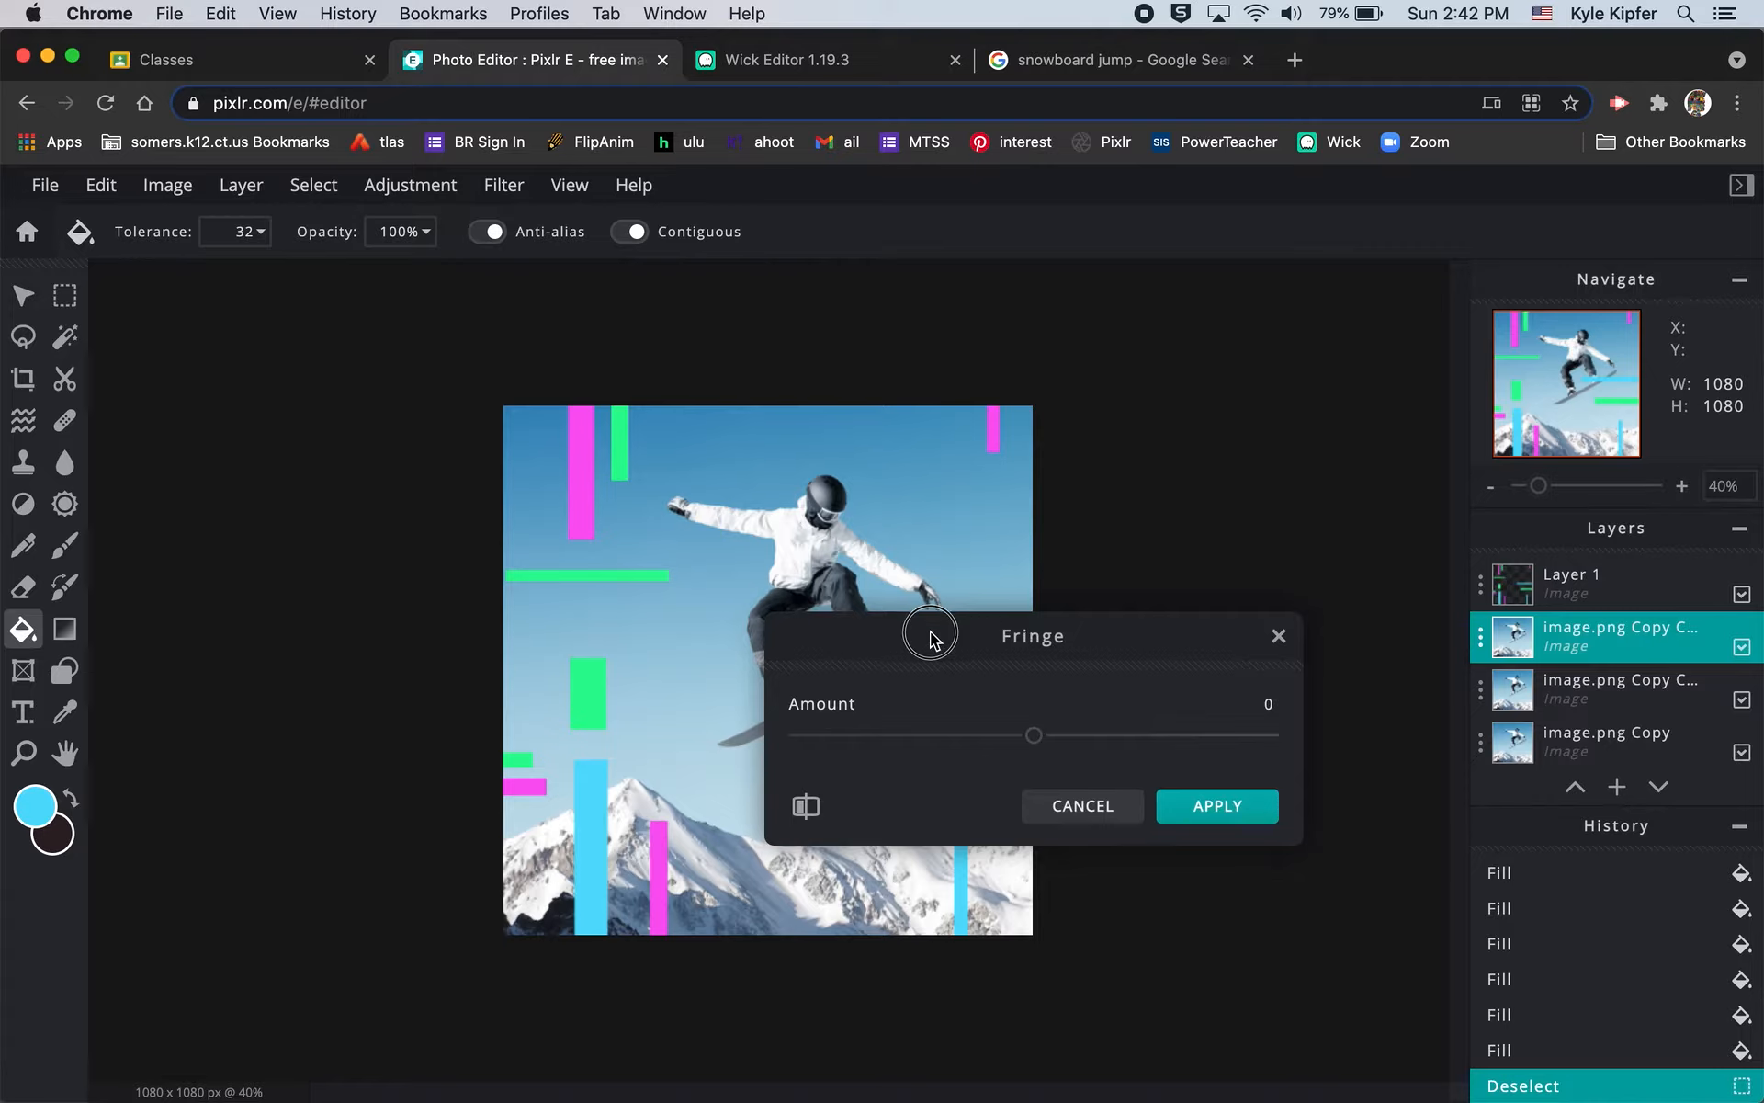
pyautogui.moveTo(931, 637); pyautogui.dragTo(1237, 779)
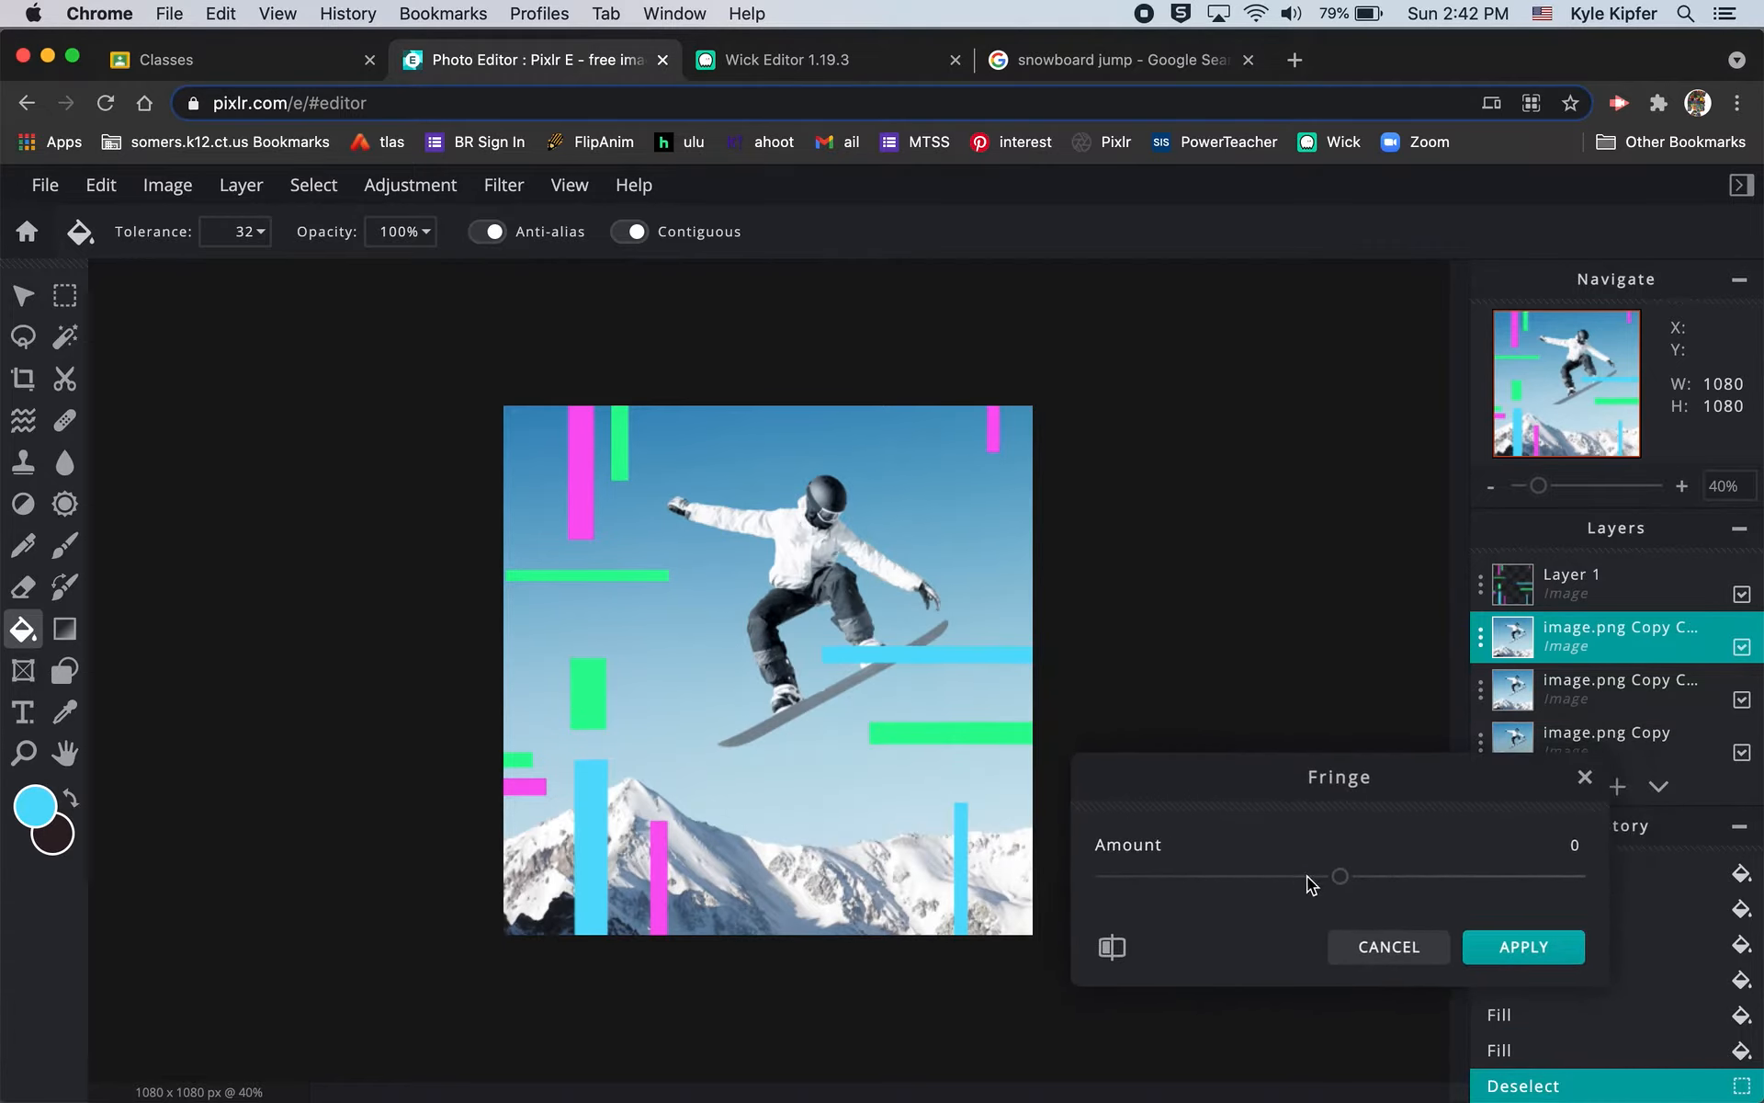
pyautogui.moveTo(1339, 877); pyautogui.dragTo(1661, 906)
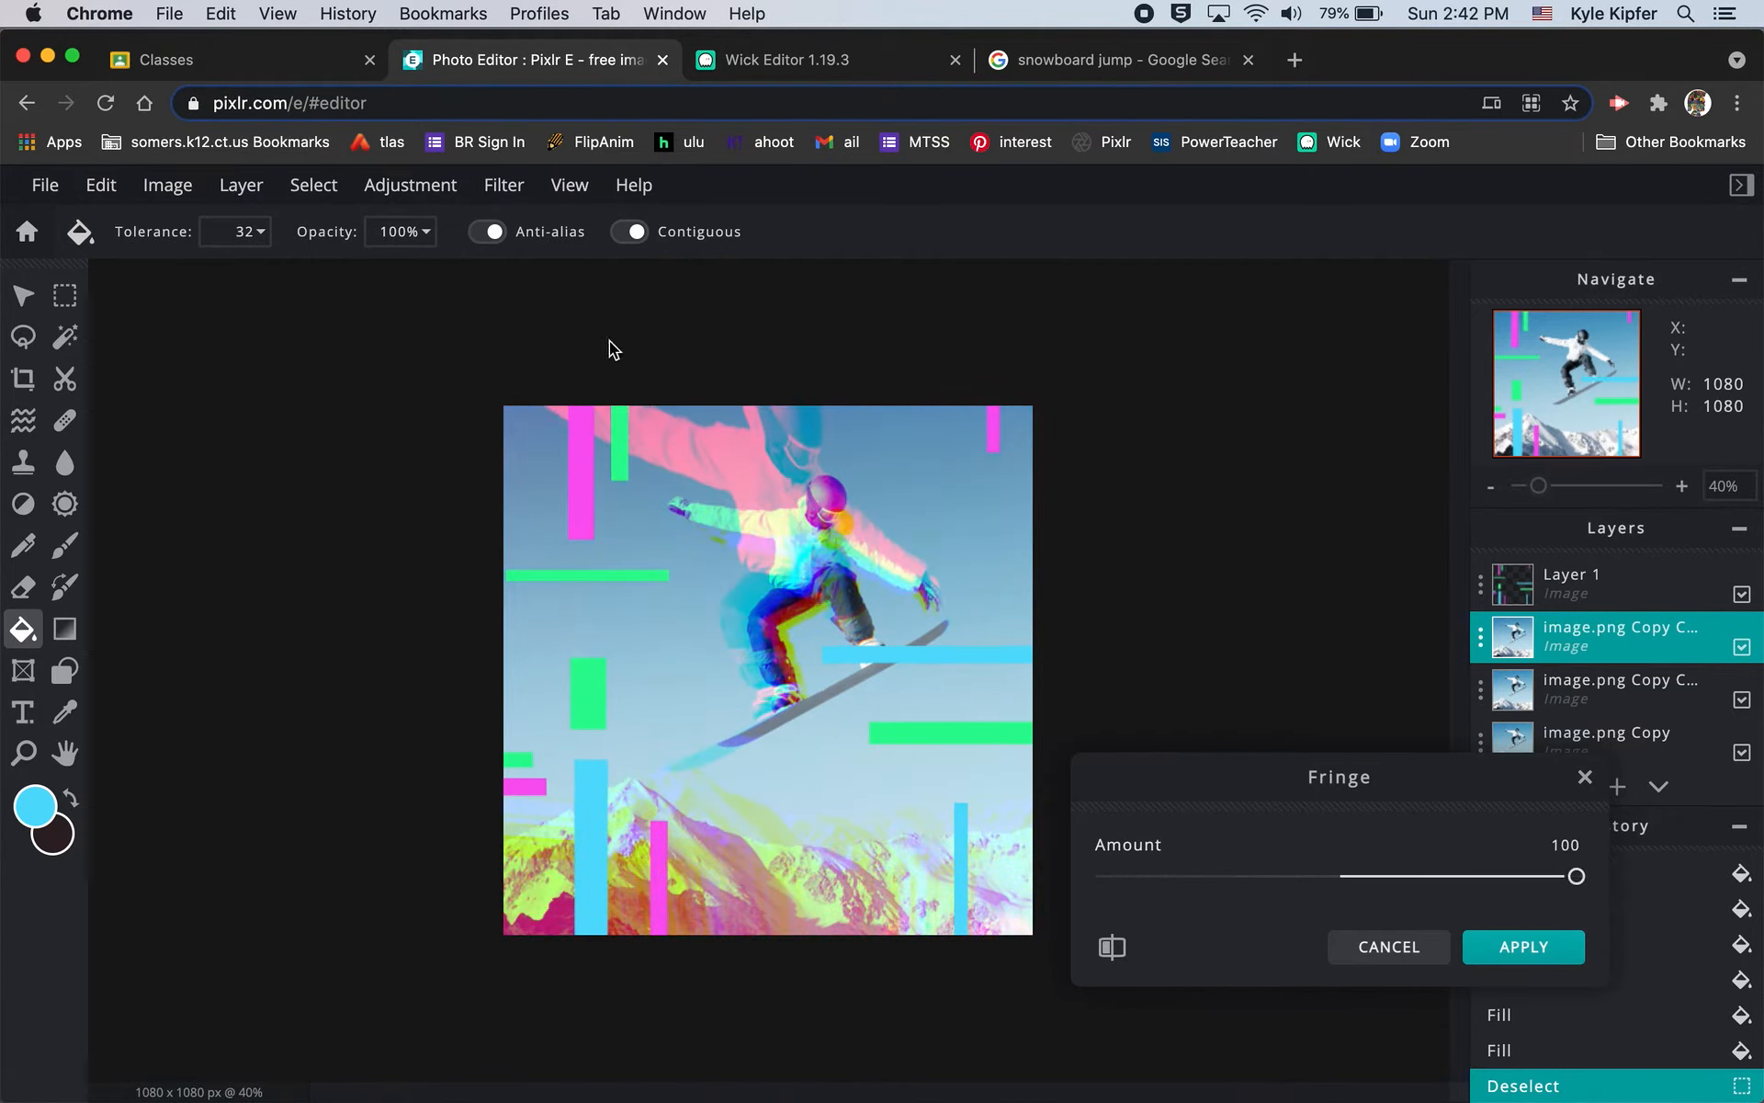
pyautogui.click(1523, 946)
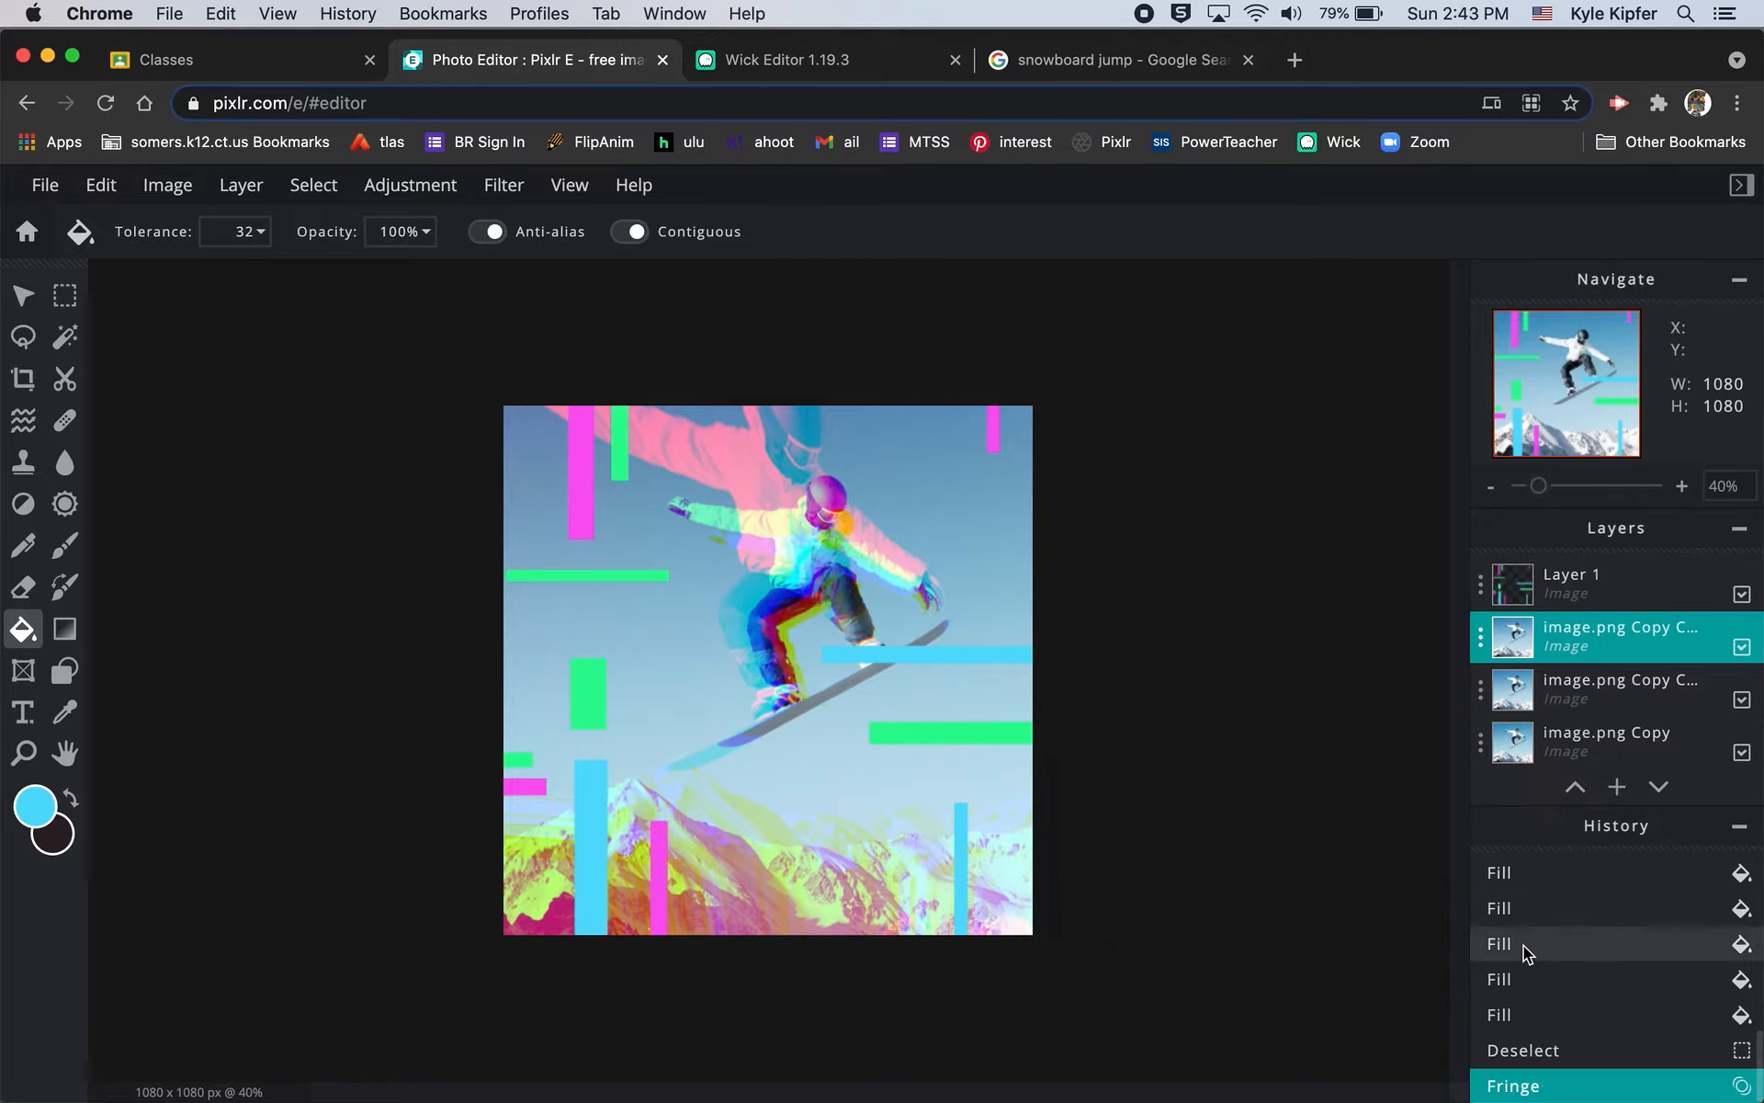
# Step: Hide the topmost photo copy and open the RGB Split glitch filter on the copy below it, with distance 87 and direction 321
pyautogui.click(1745, 651)
pyautogui.click(1606, 699)
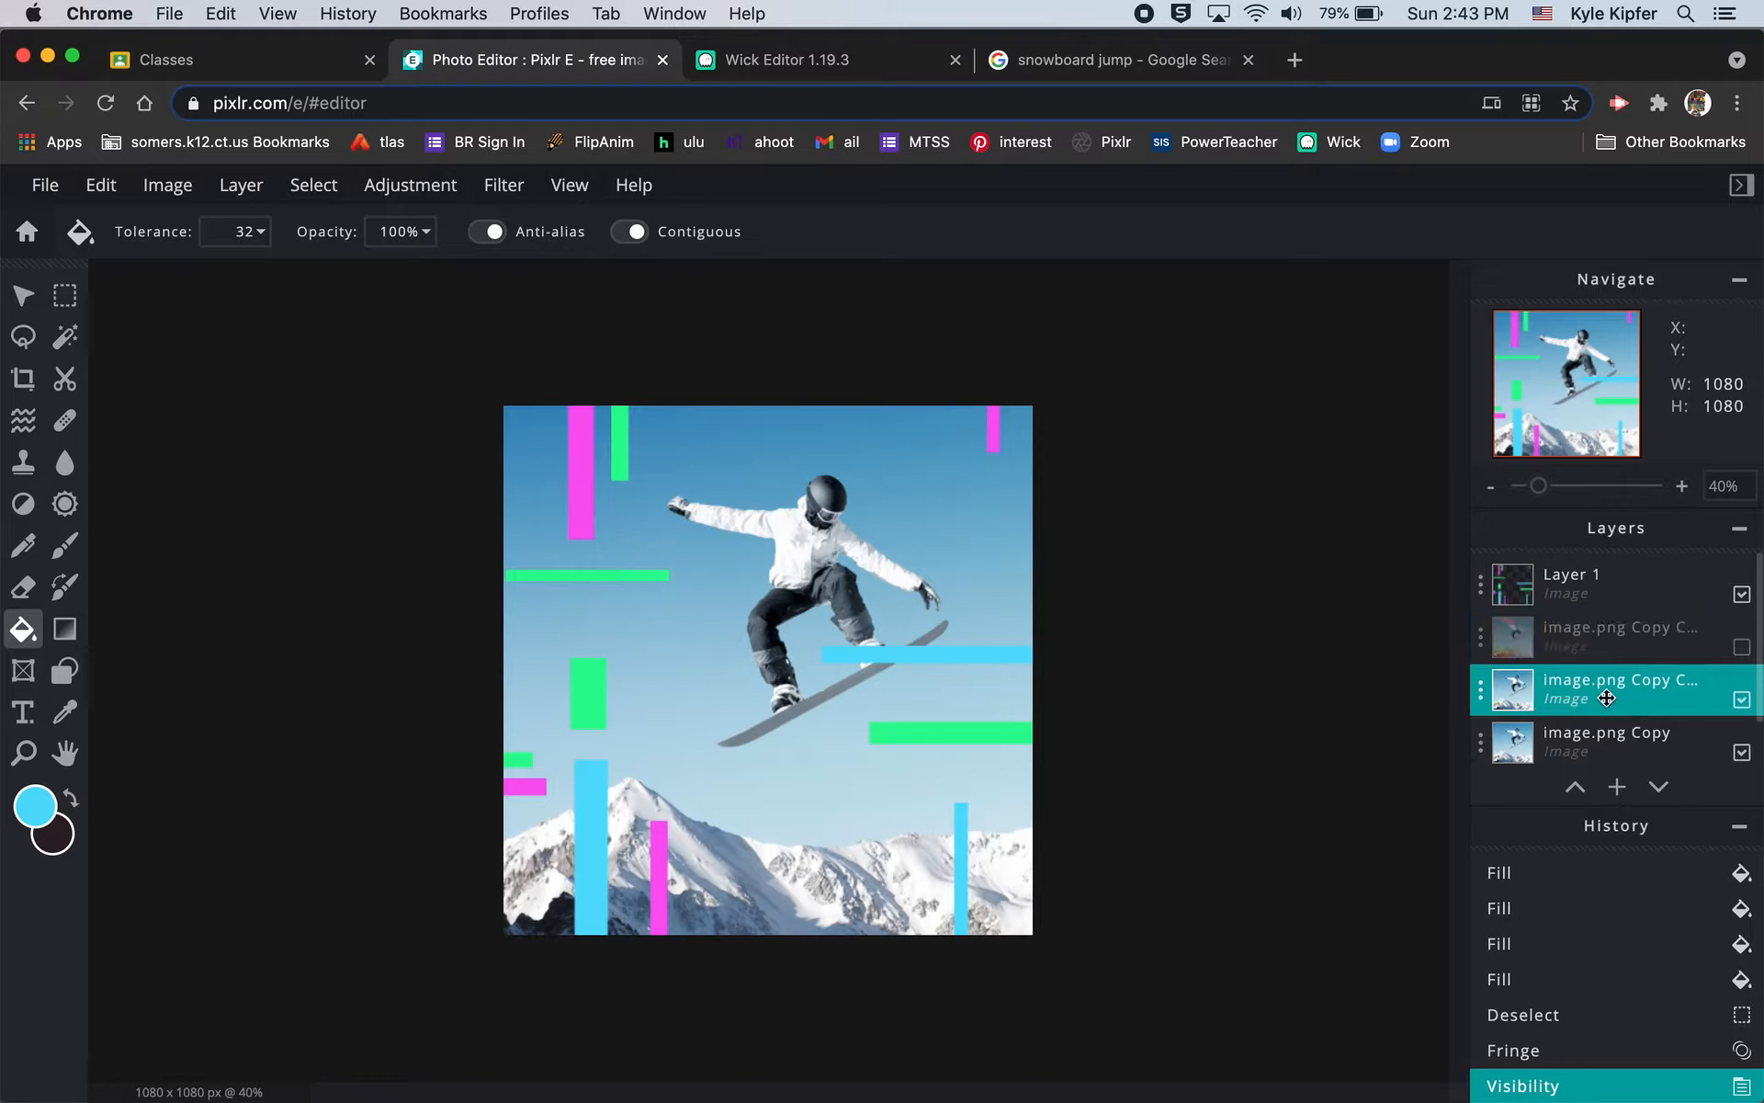
pyautogui.click(513, 187)
pyautogui.moveTo(538, 303)
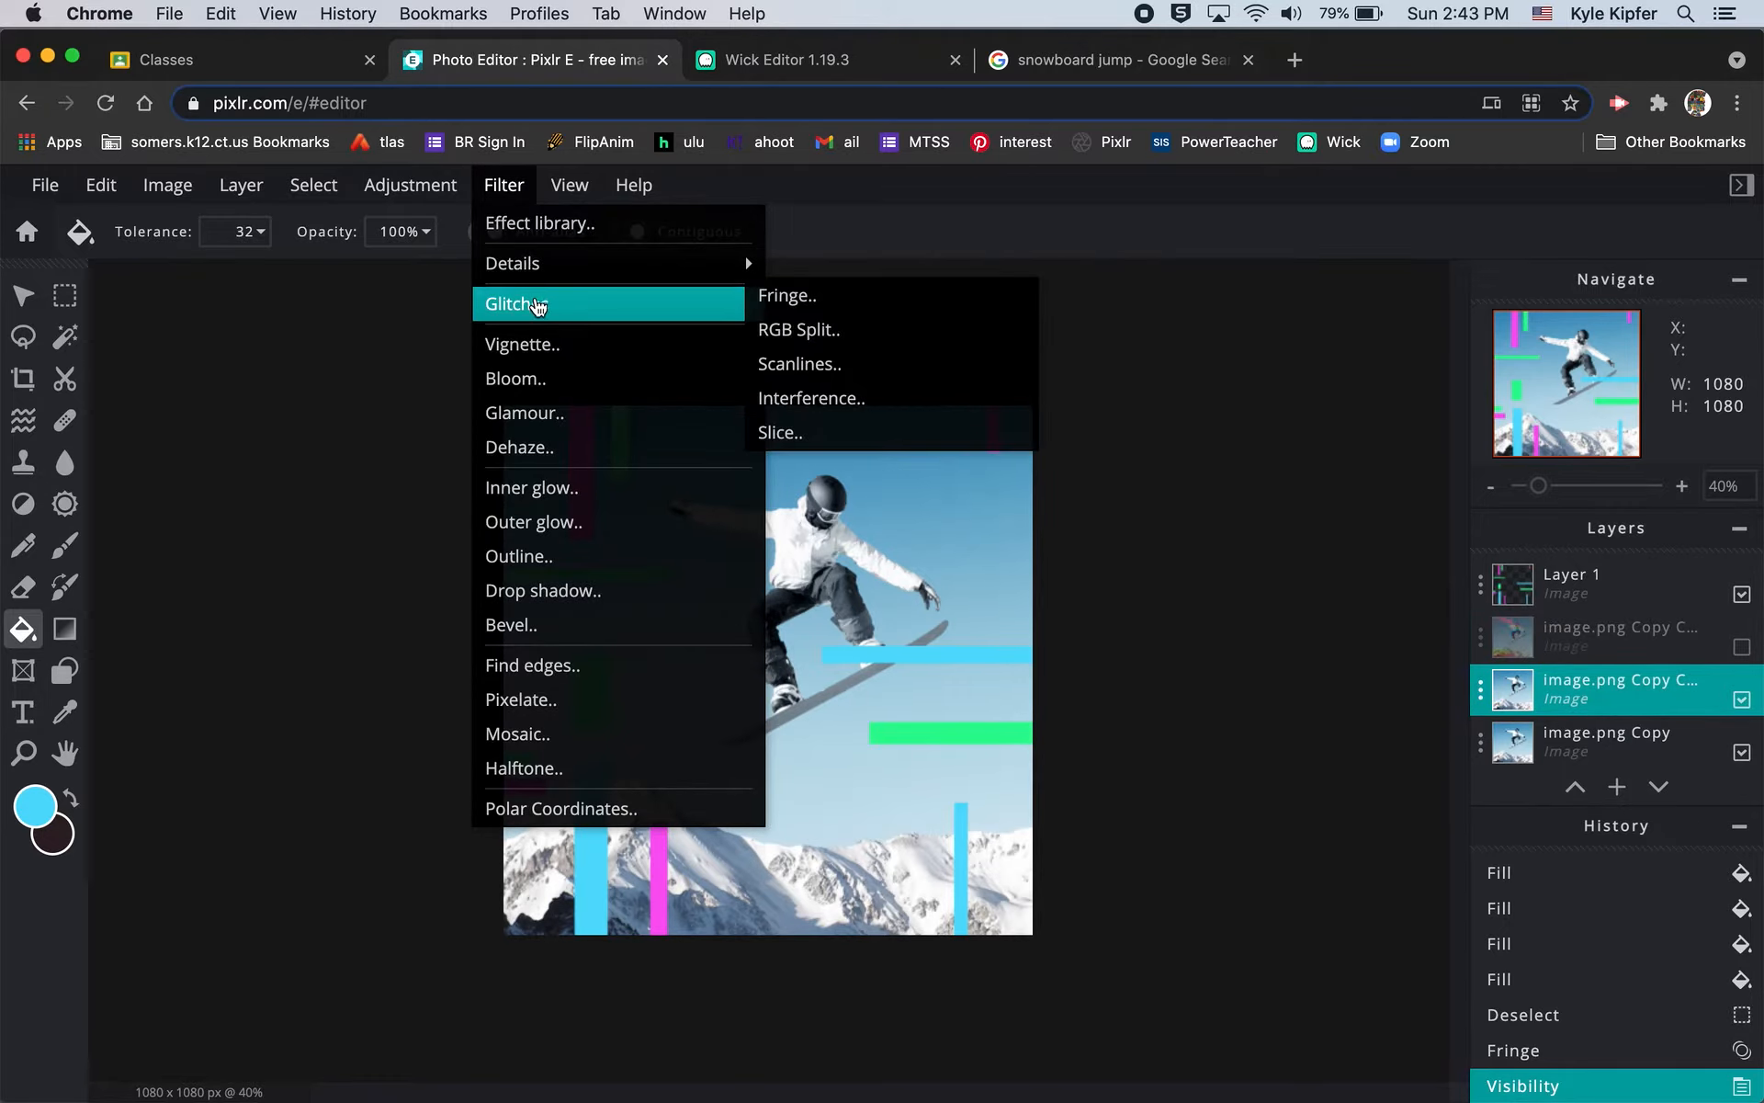
pyautogui.click(798, 327)
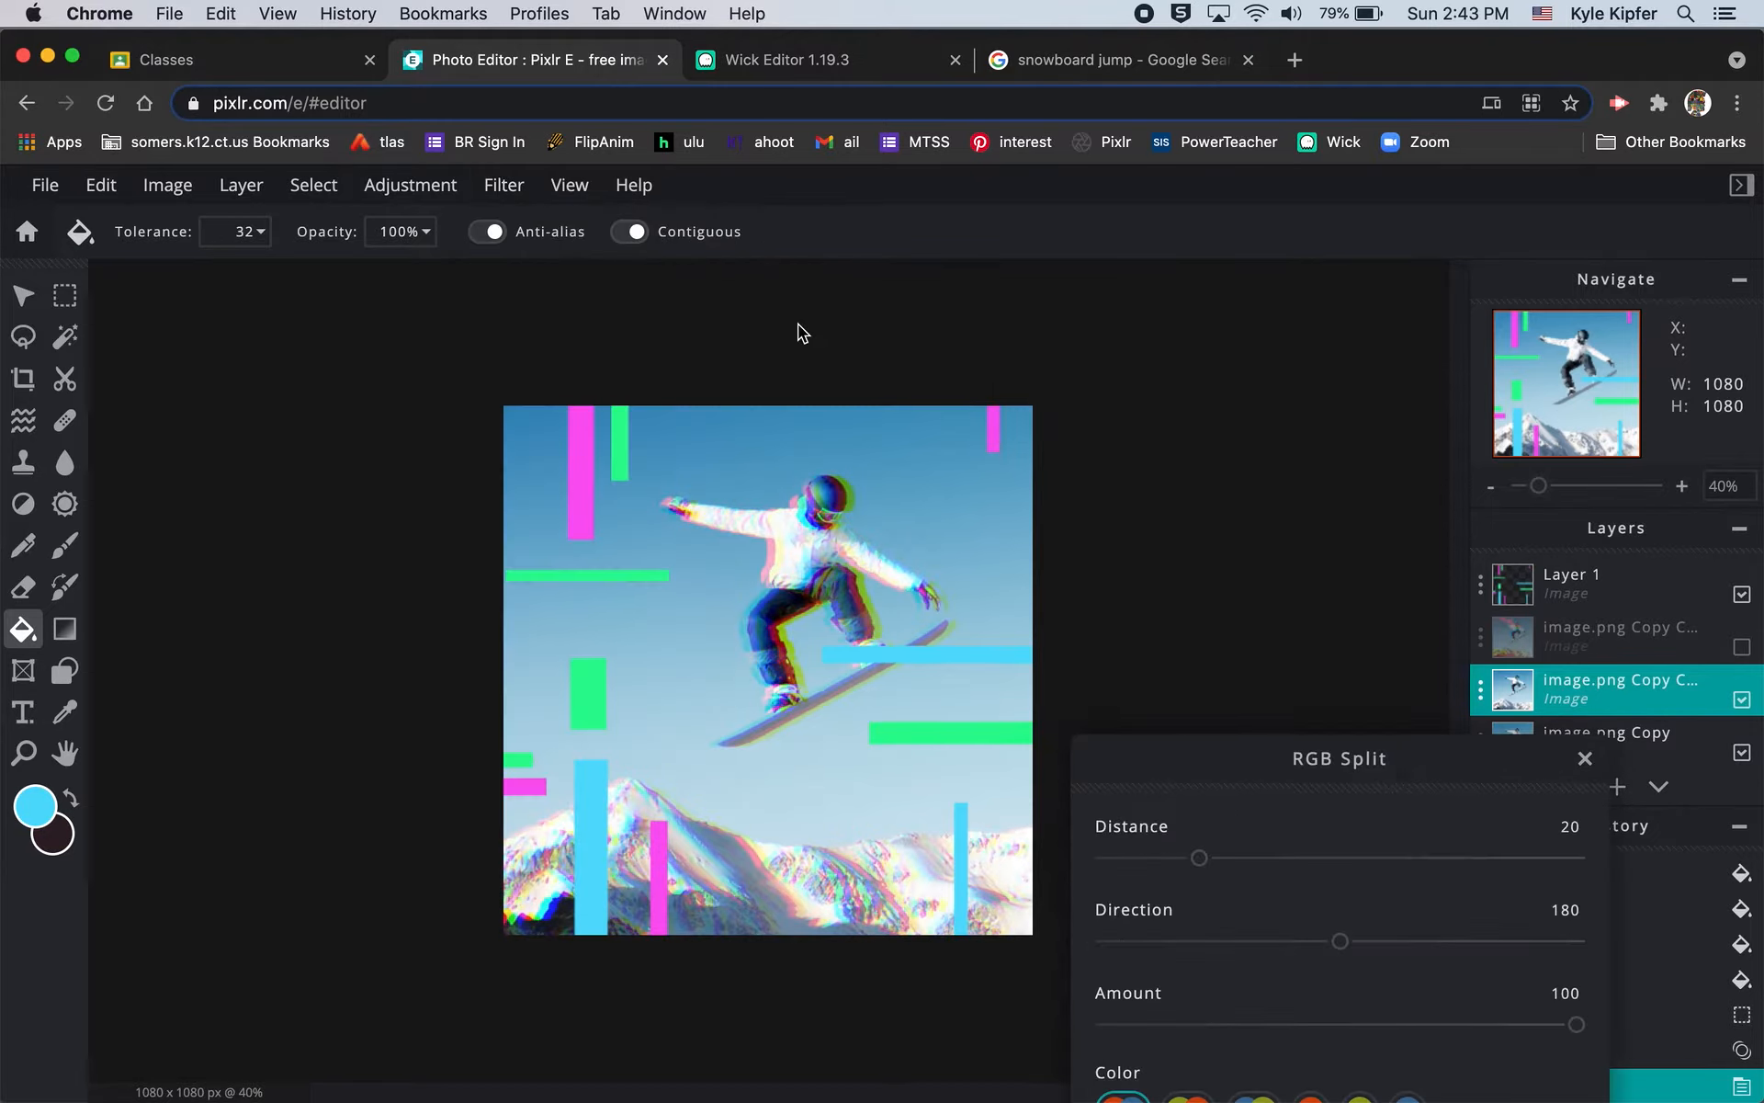
pyautogui.moveTo(1191, 768); pyautogui.dragTo(1182, 609)
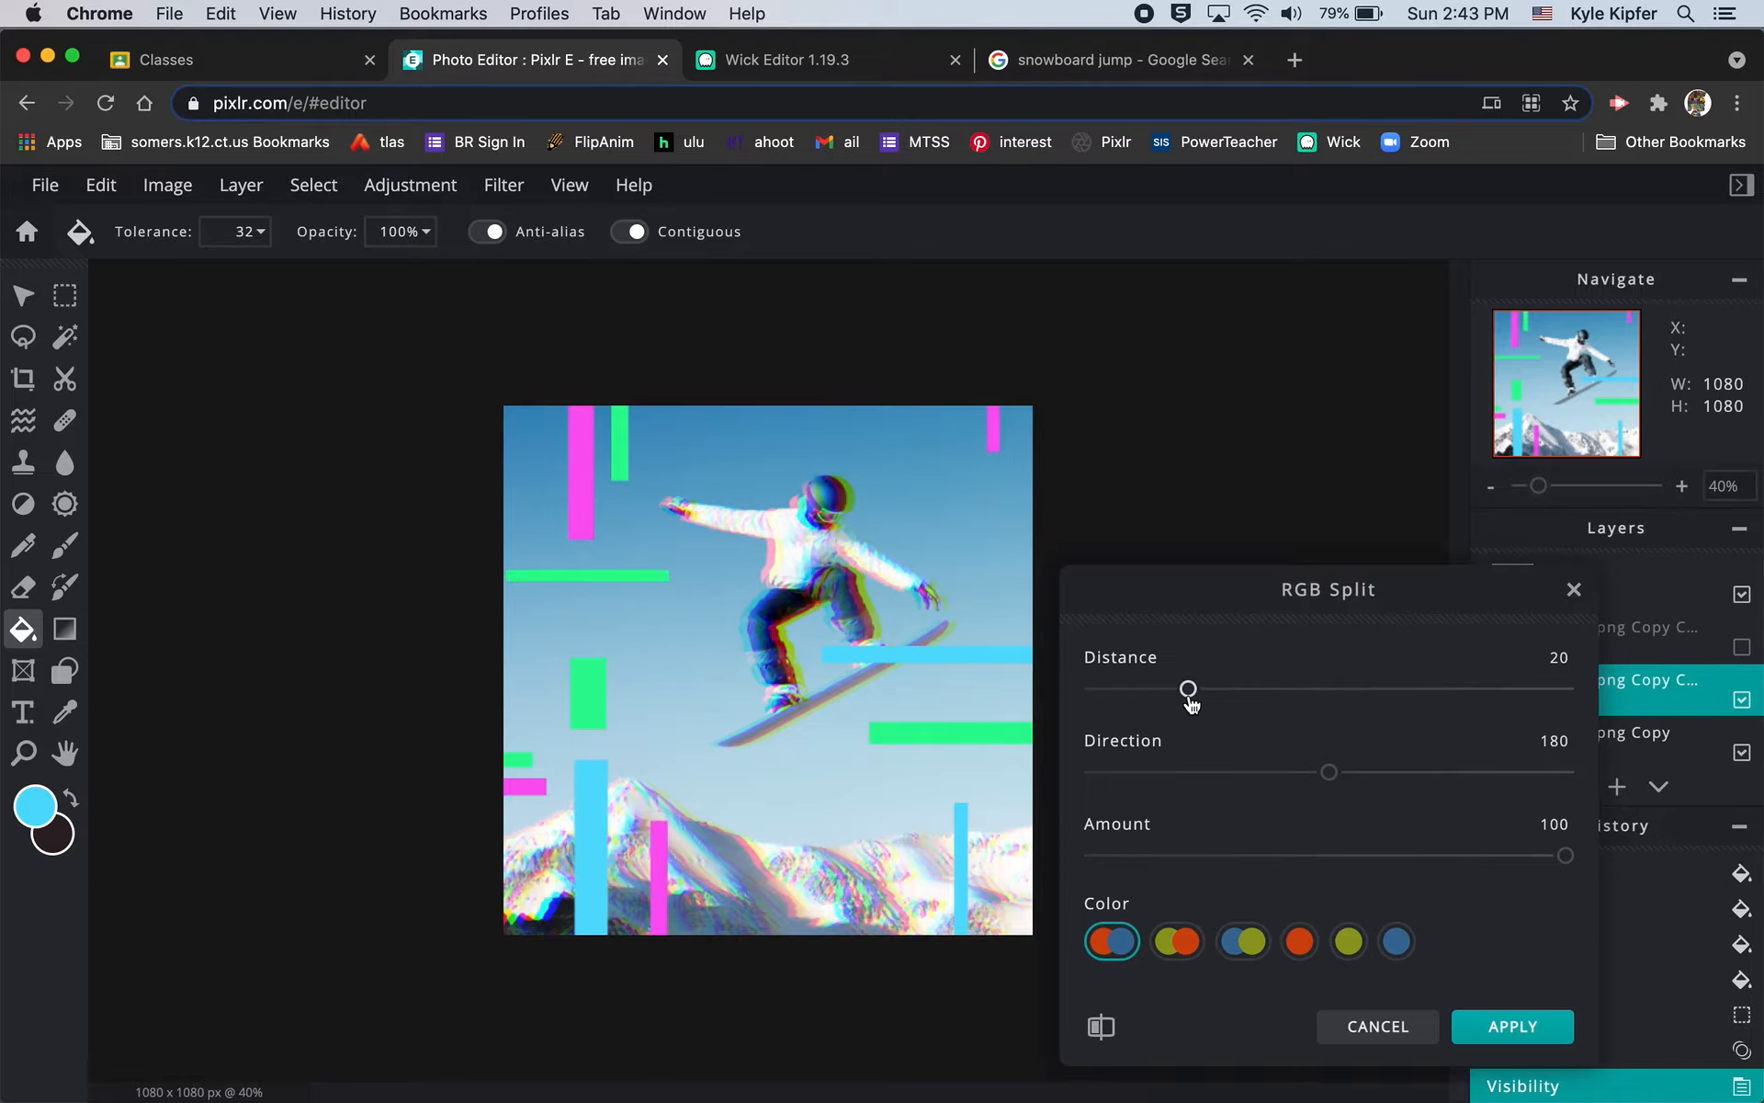
pyautogui.moveTo(1190, 702); pyautogui.dragTo(1510, 699)
pyautogui.moveTo(1329, 775); pyautogui.dragTo(1517, 763)
pyautogui.moveTo(1574, 846)
pyautogui.mouseDown()
pyautogui.moveTo(1225, 839)
pyautogui.moveTo(1260, 824)
pyautogui.moveTo(1603, 843)
pyautogui.mouseUp()
# Step: Try the RGB Split colour options, choose the green and red pair, and apply the filter
pyautogui.click(1177, 941)
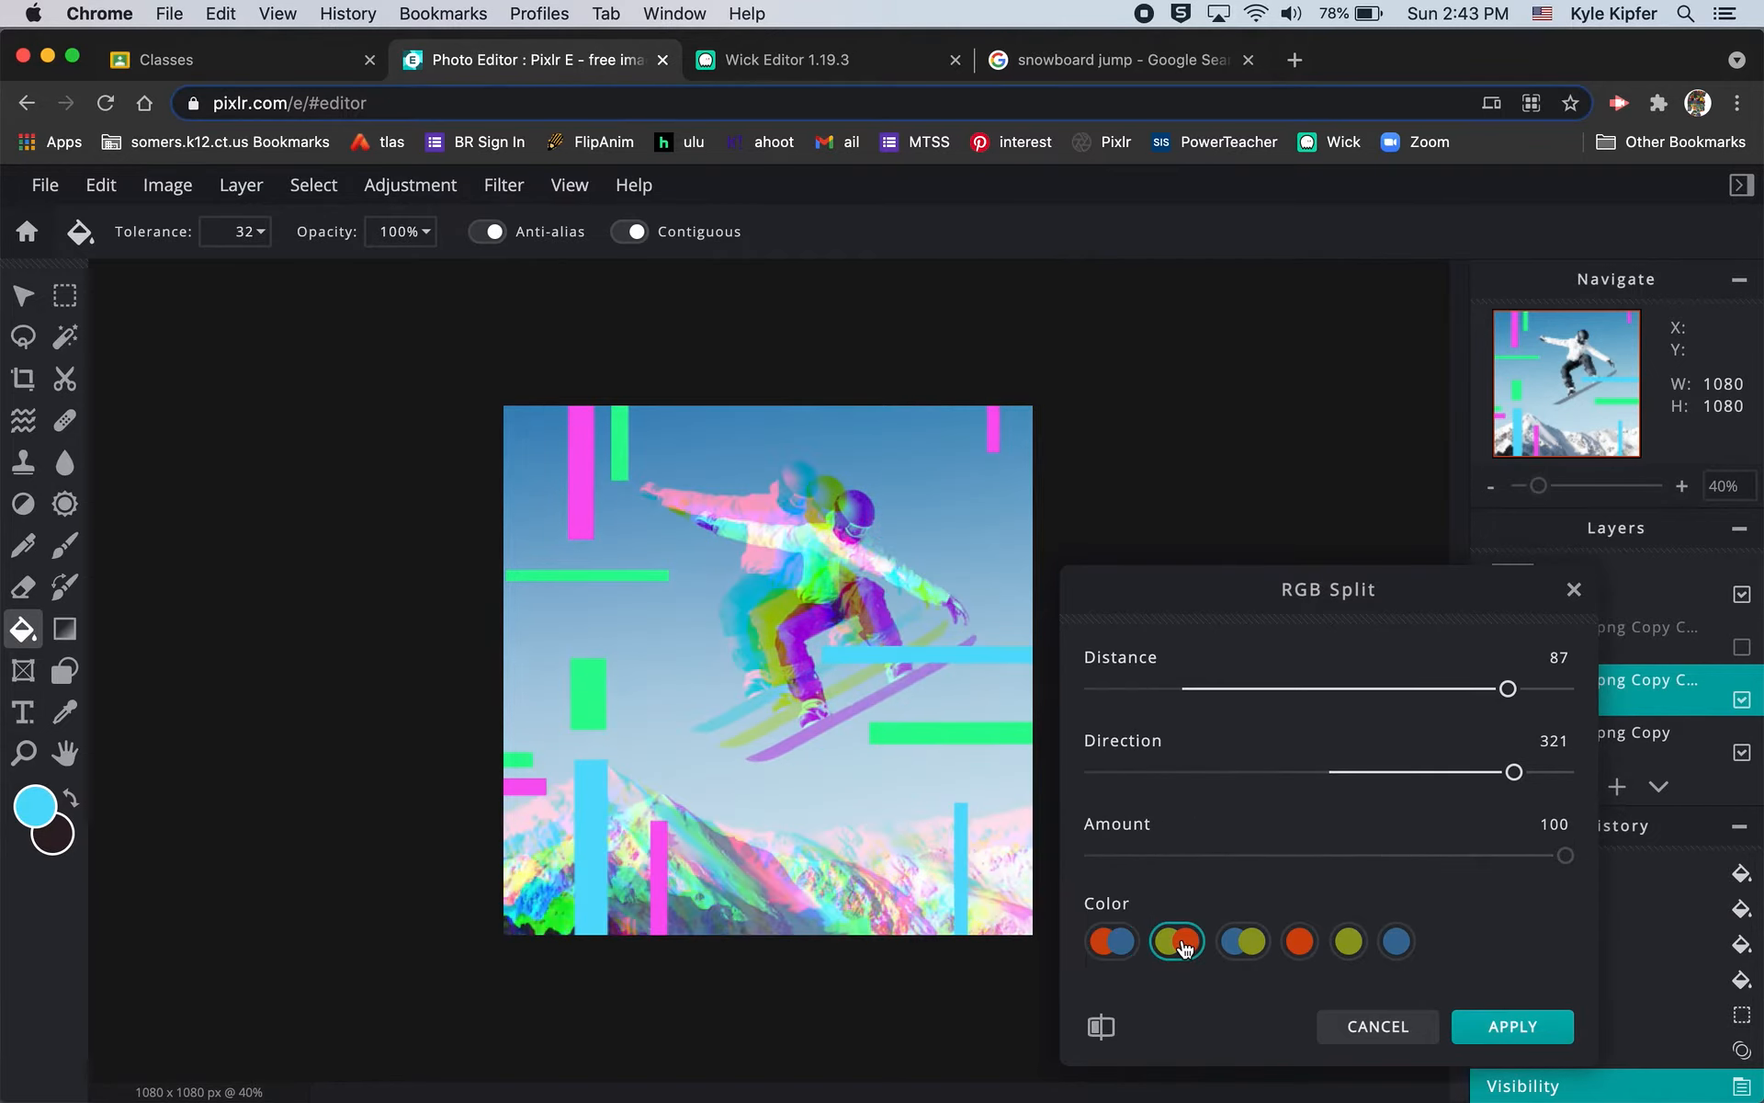
pyautogui.click(1242, 943)
pyautogui.click(1307, 945)
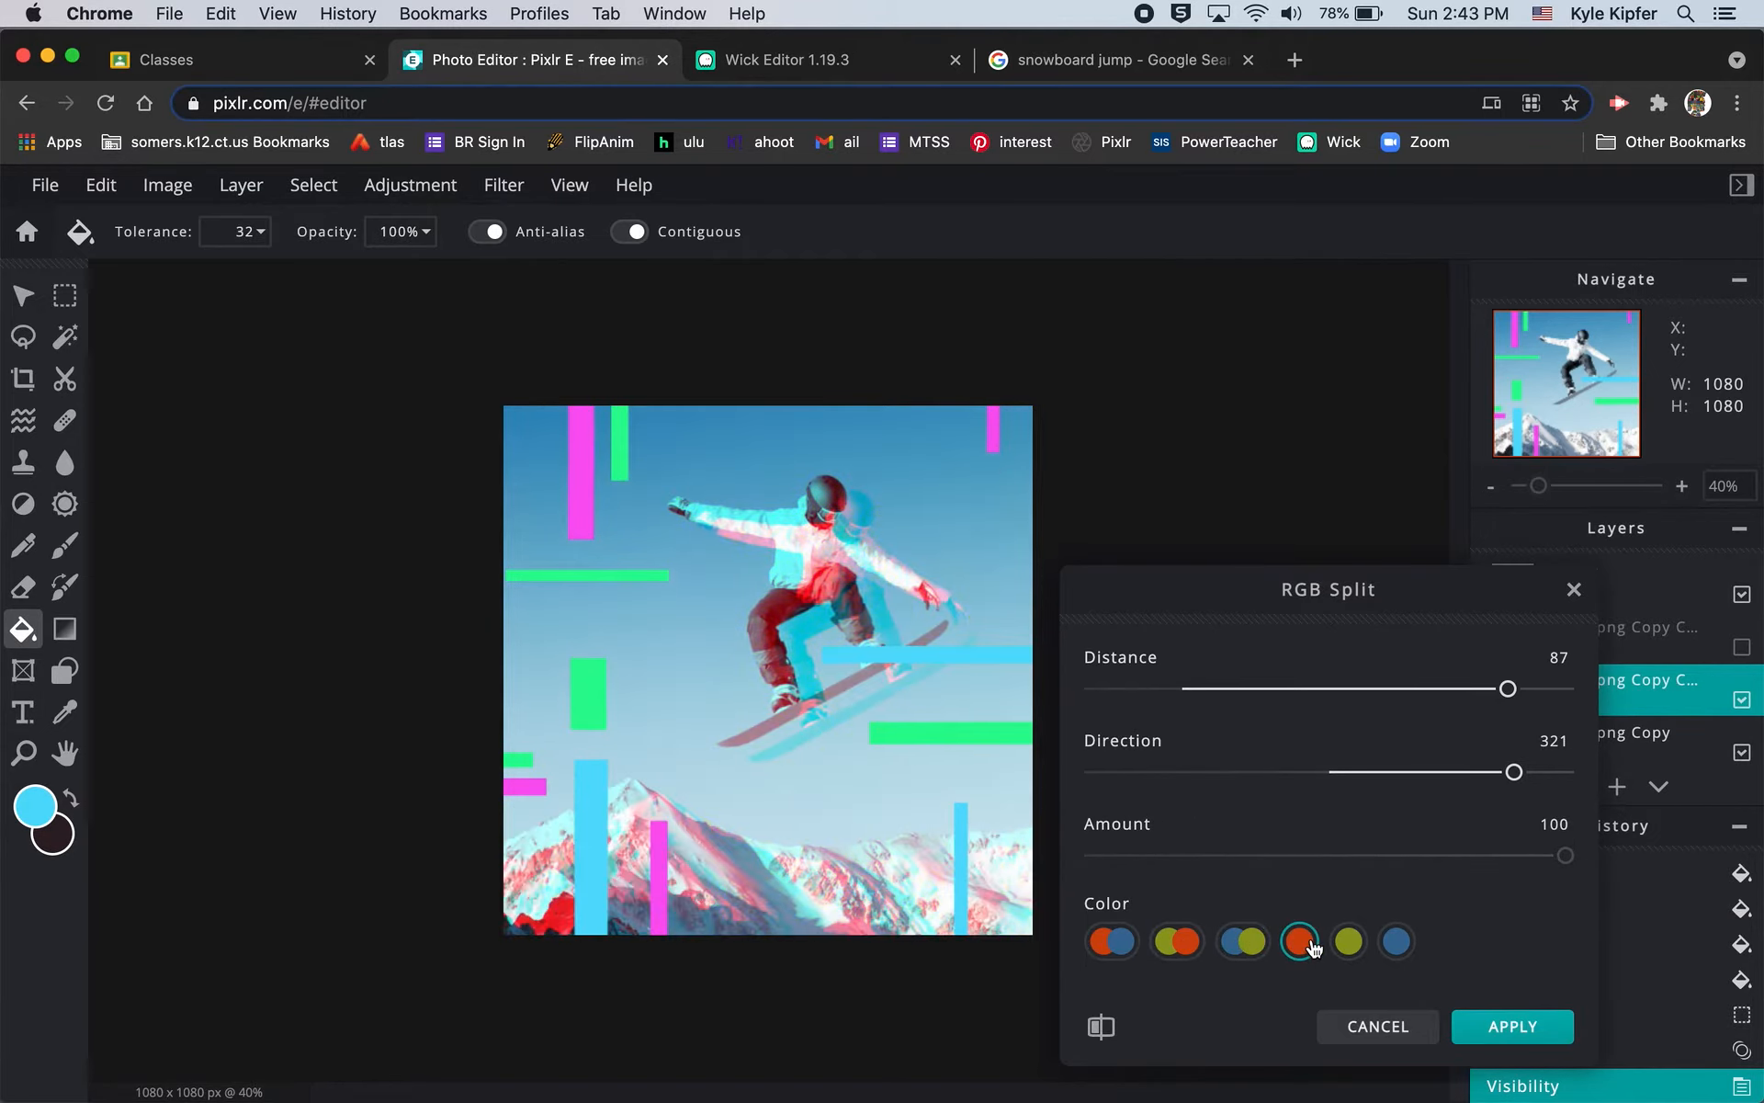
pyautogui.click(1121, 941)
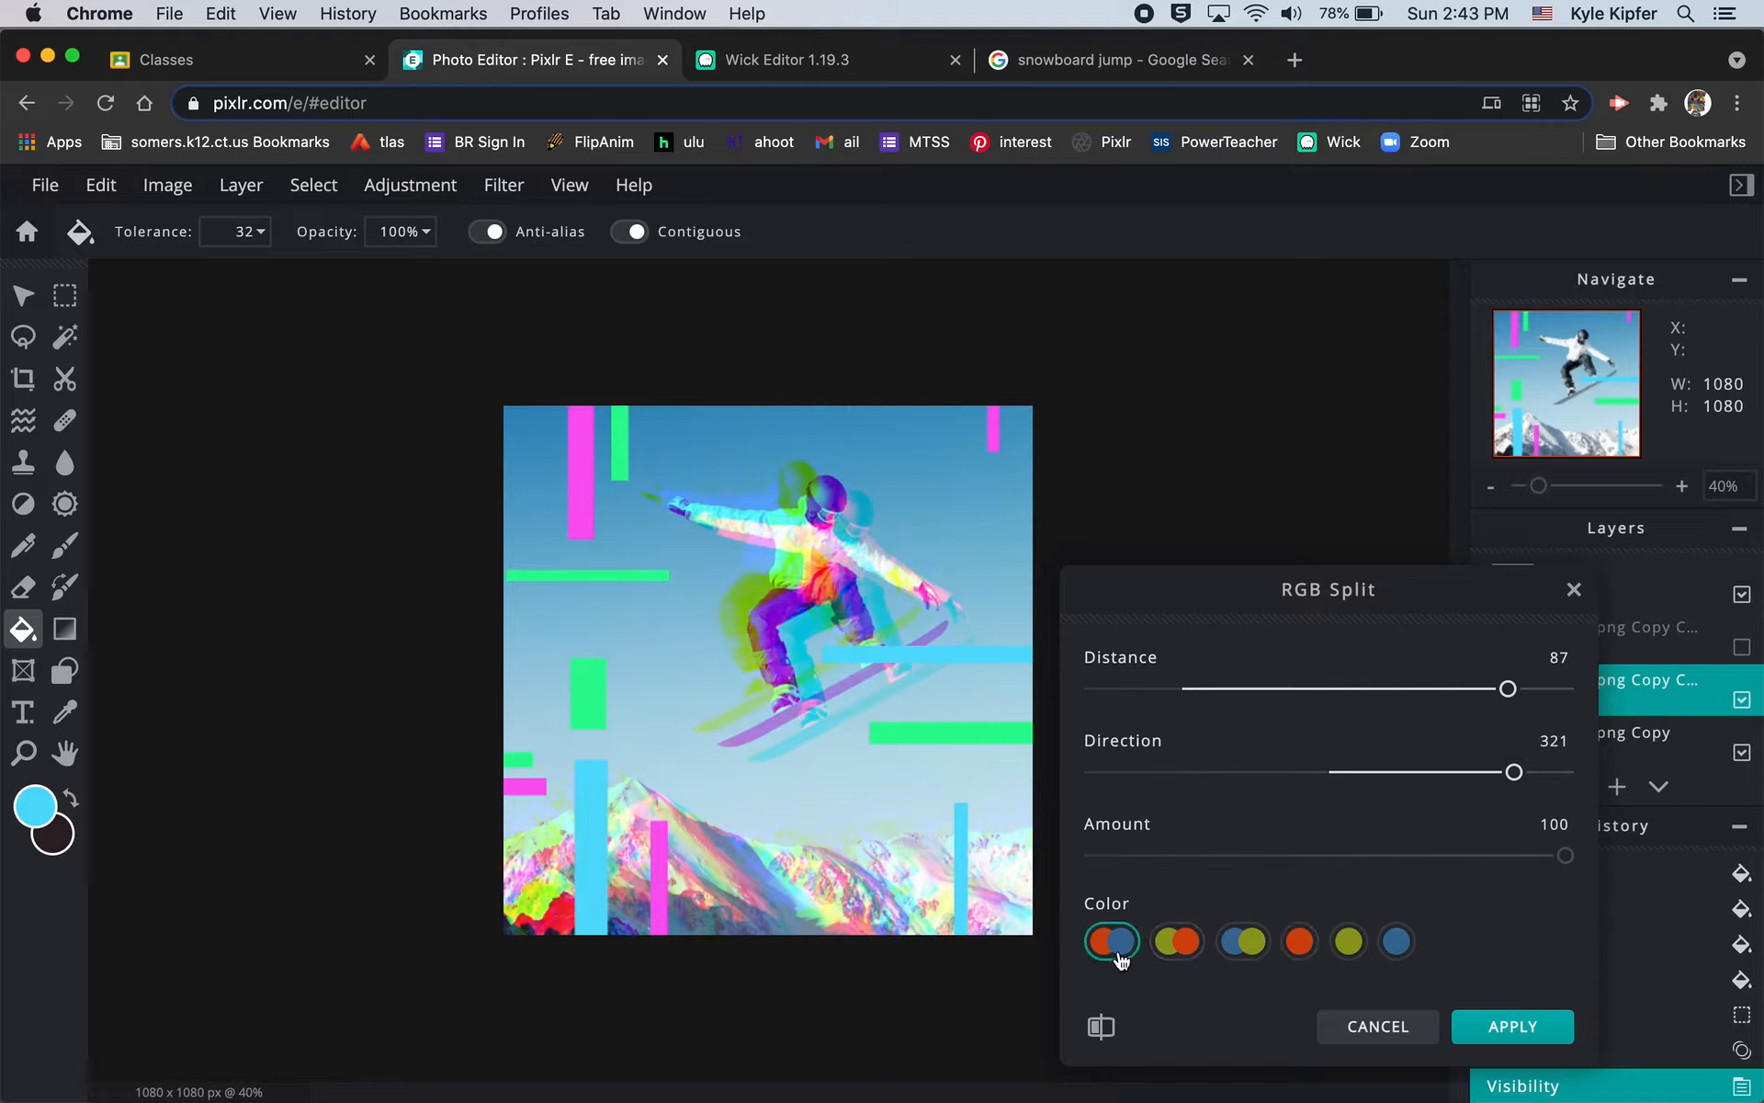
pyautogui.click(1166, 956)
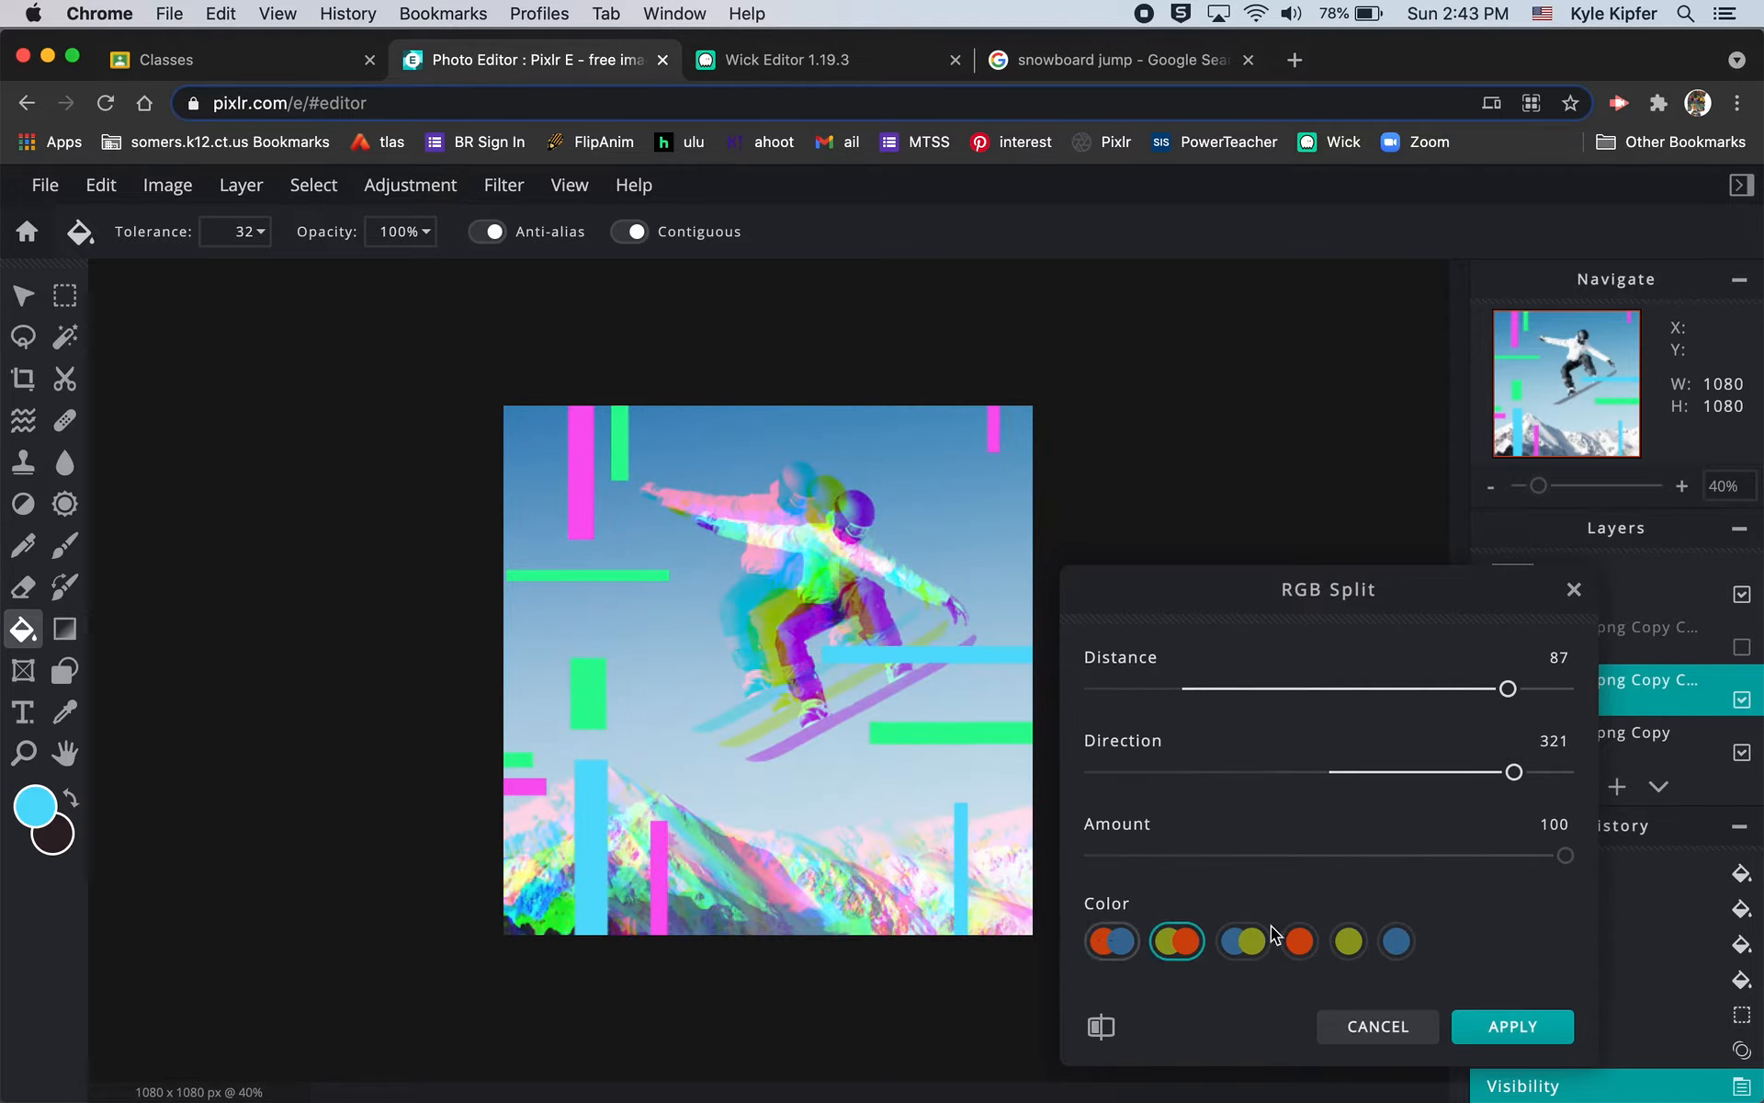
pyautogui.click(1517, 1024)
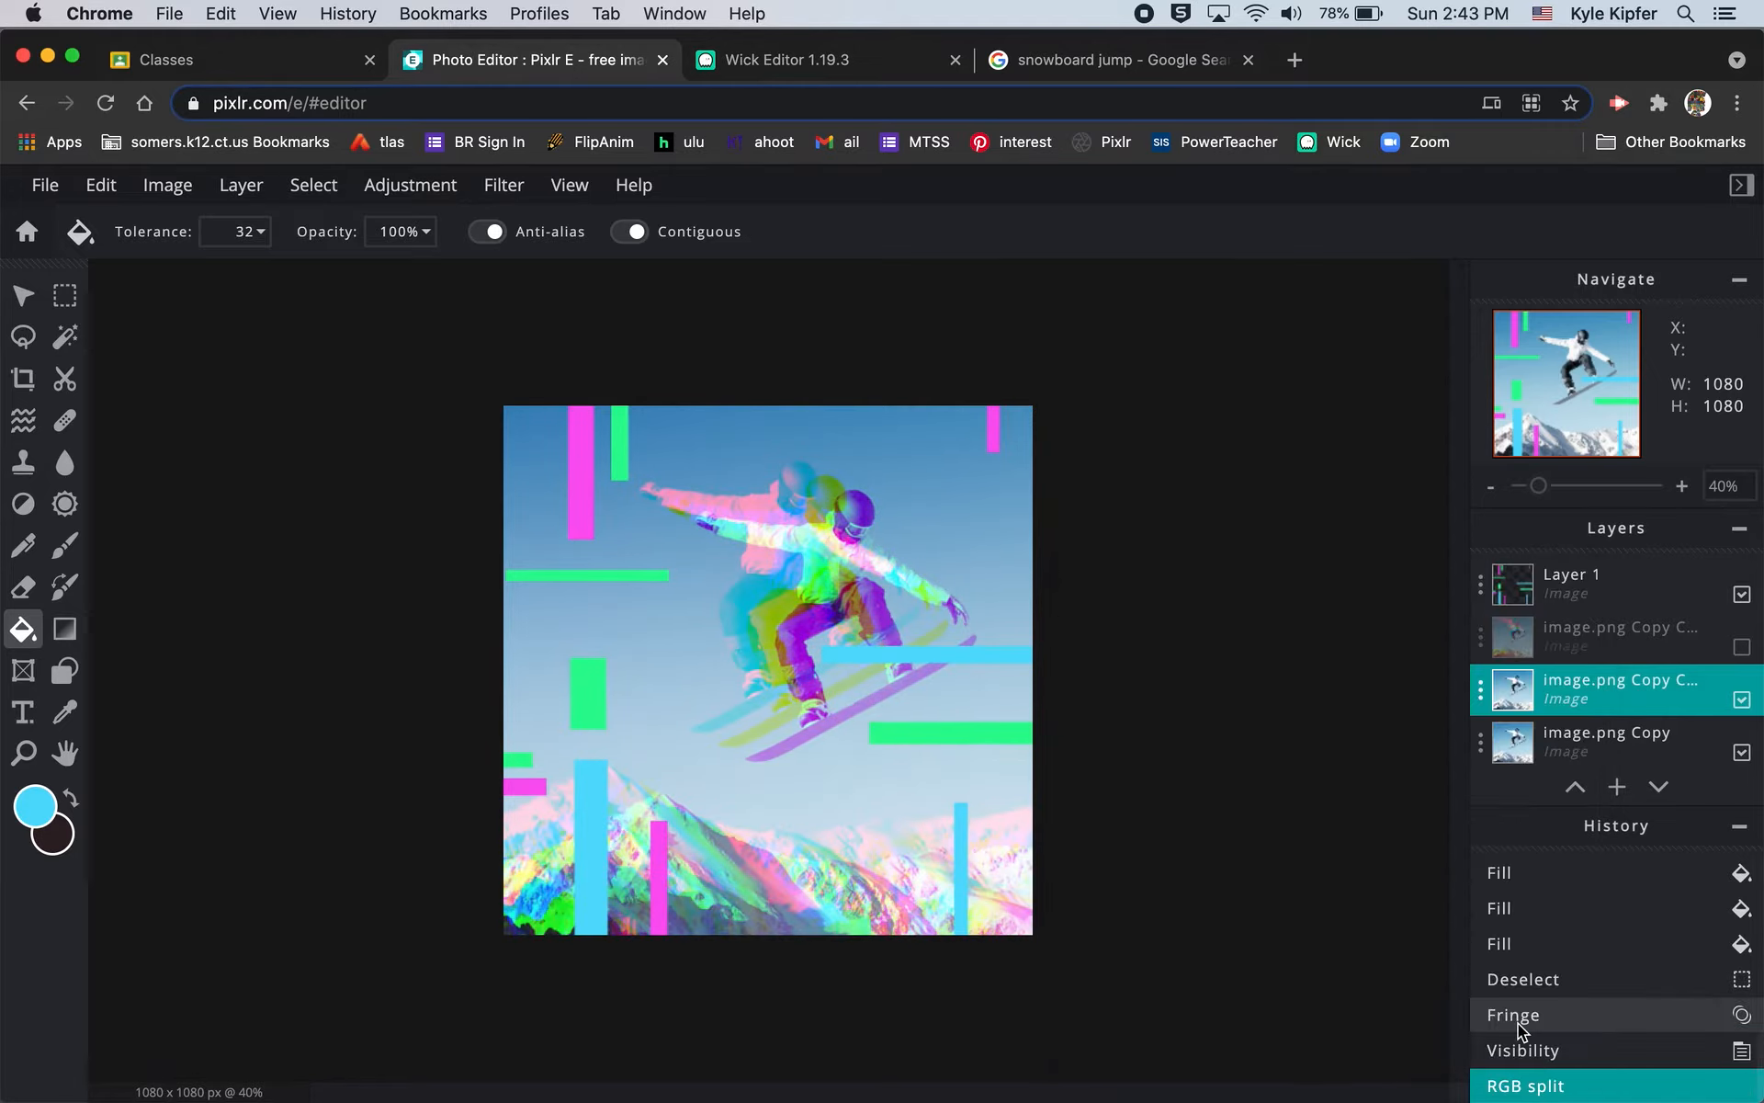
# Step: Hide the RGB-split copy and apply the Scanlines glitch filter to image.png Copy with size 9 and amount 97
pyautogui.click(1742, 702)
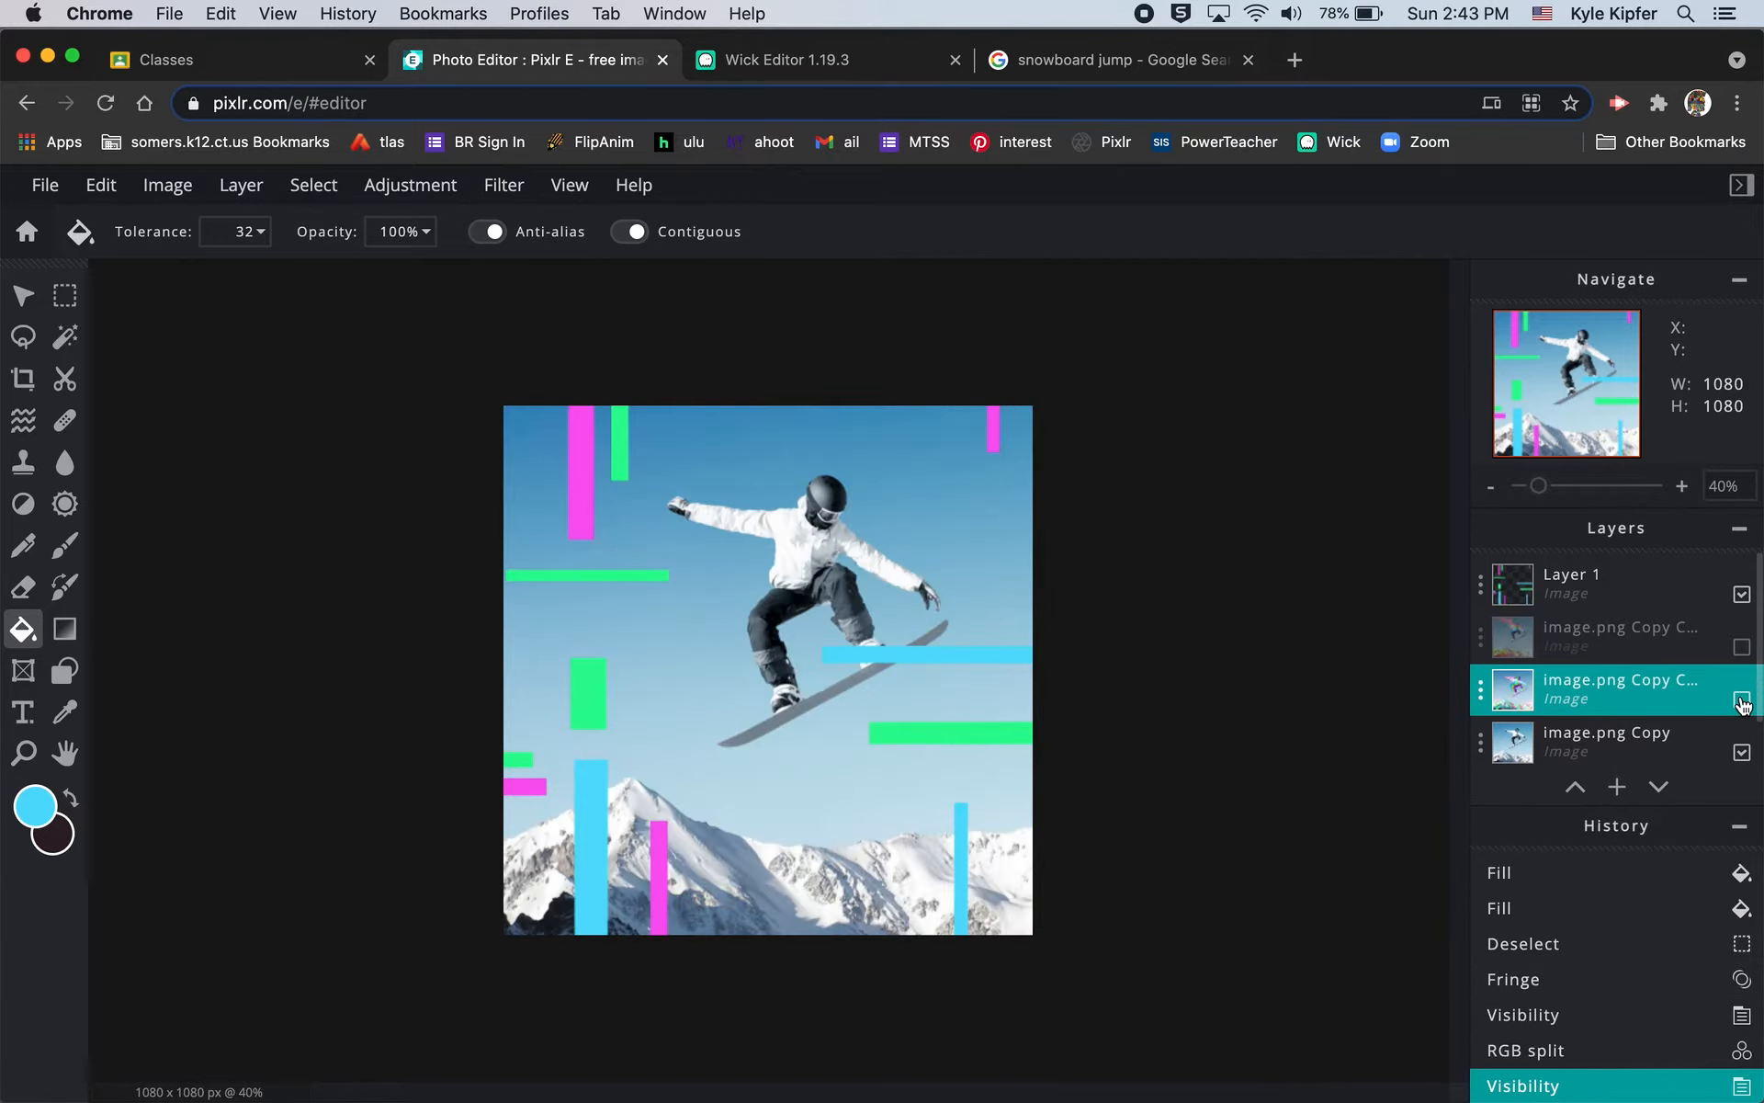
pyautogui.scroll(-1, 1607, 721)
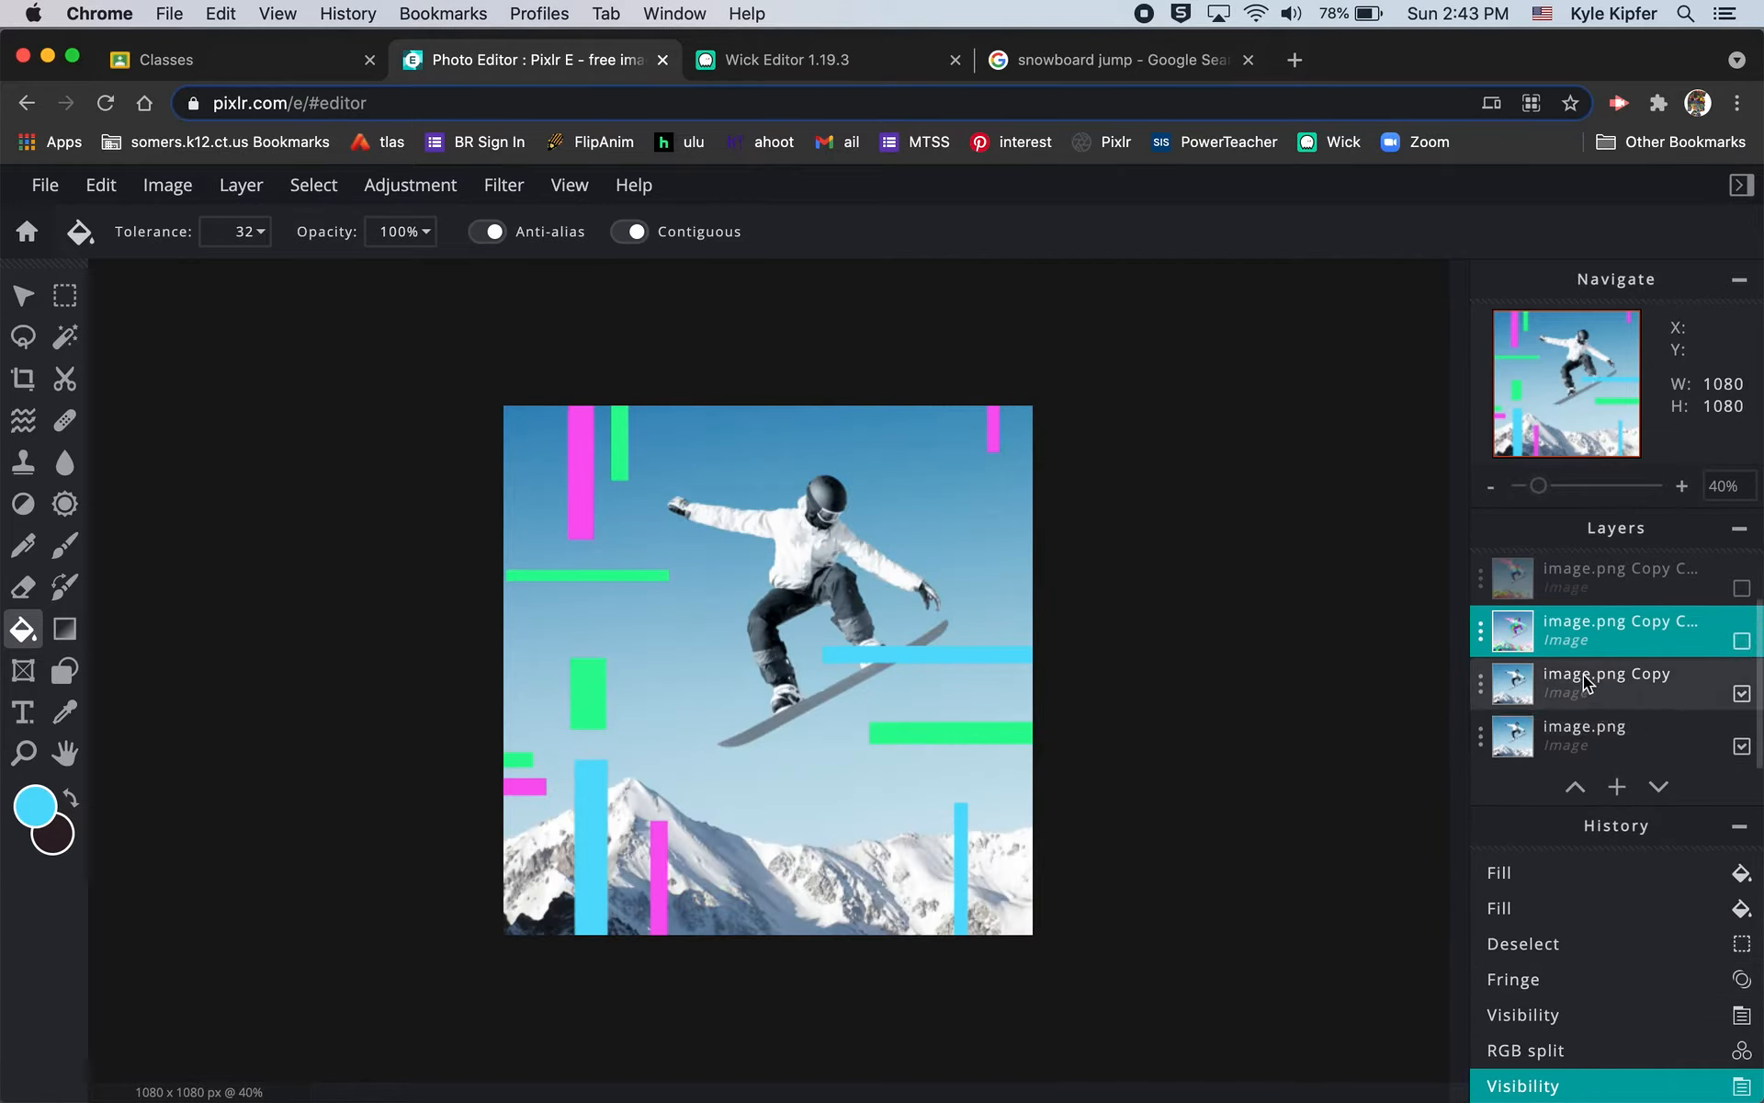
pyautogui.click(1585, 685)
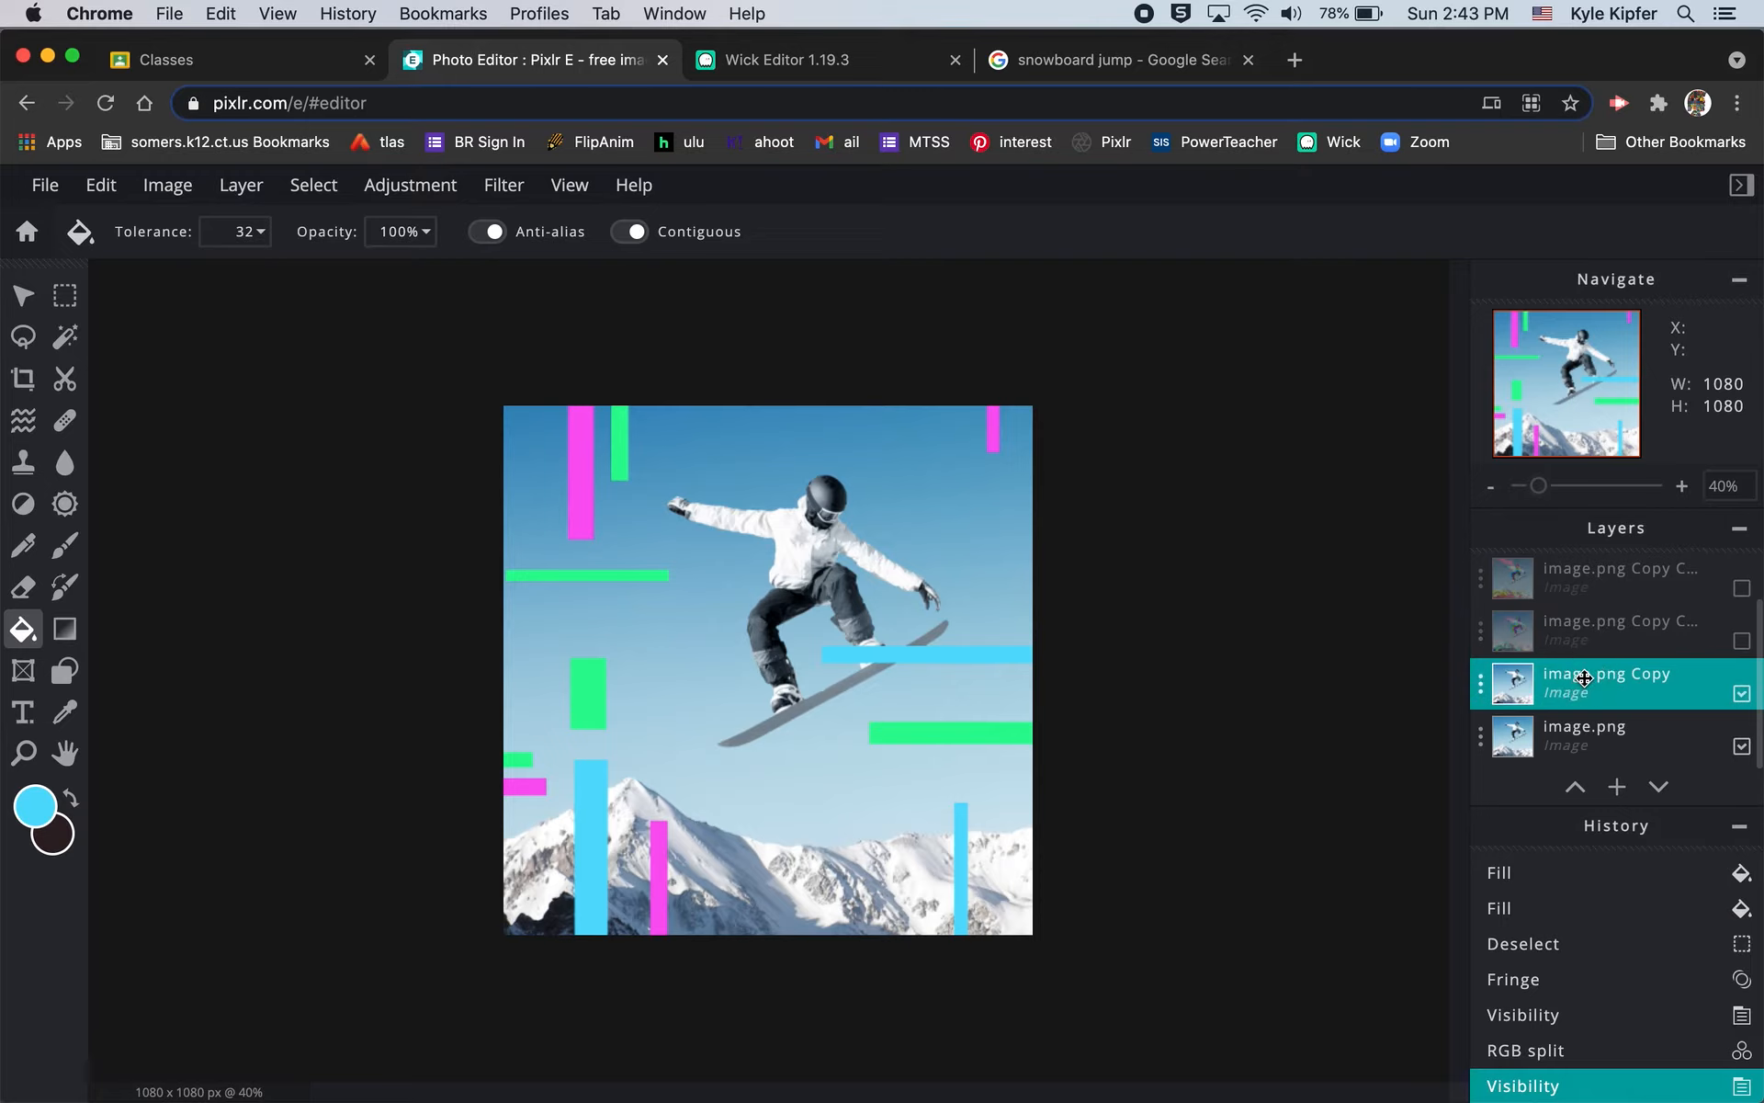
pyautogui.click(502, 184)
pyautogui.moveTo(559, 309)
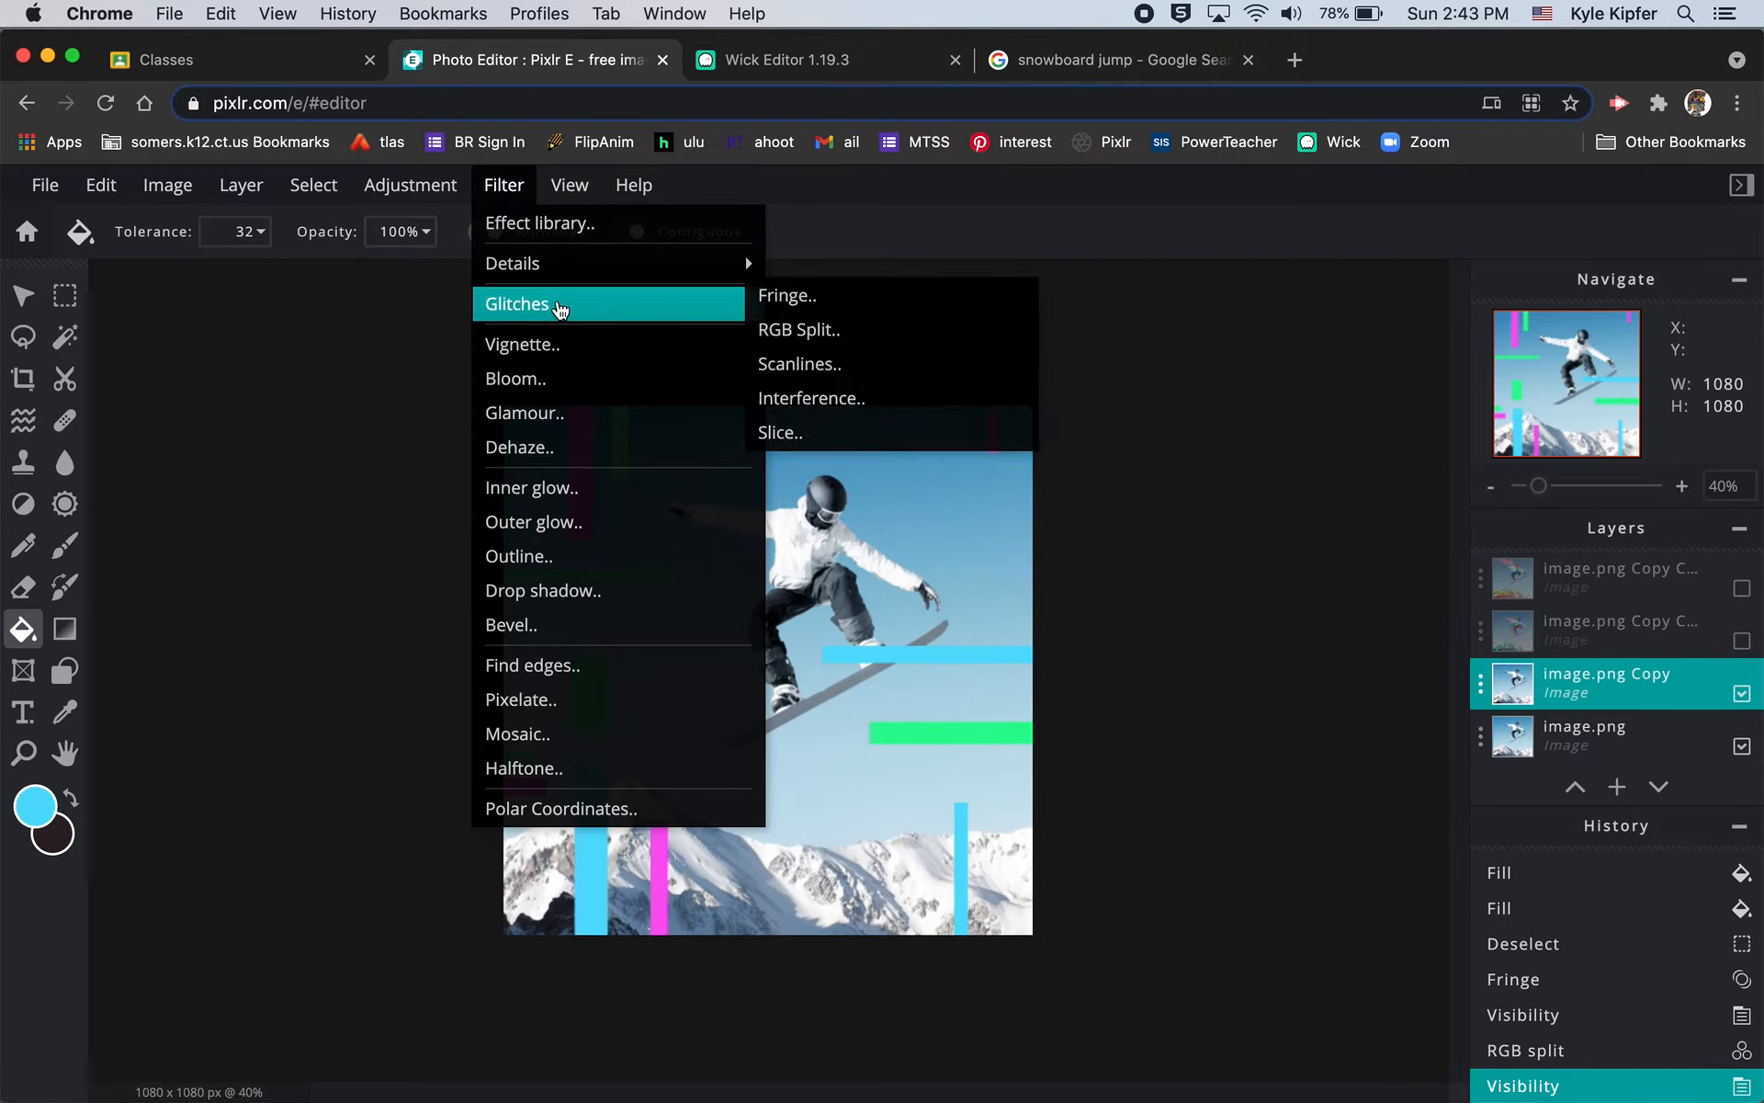
pyautogui.moveTo(504, 187)
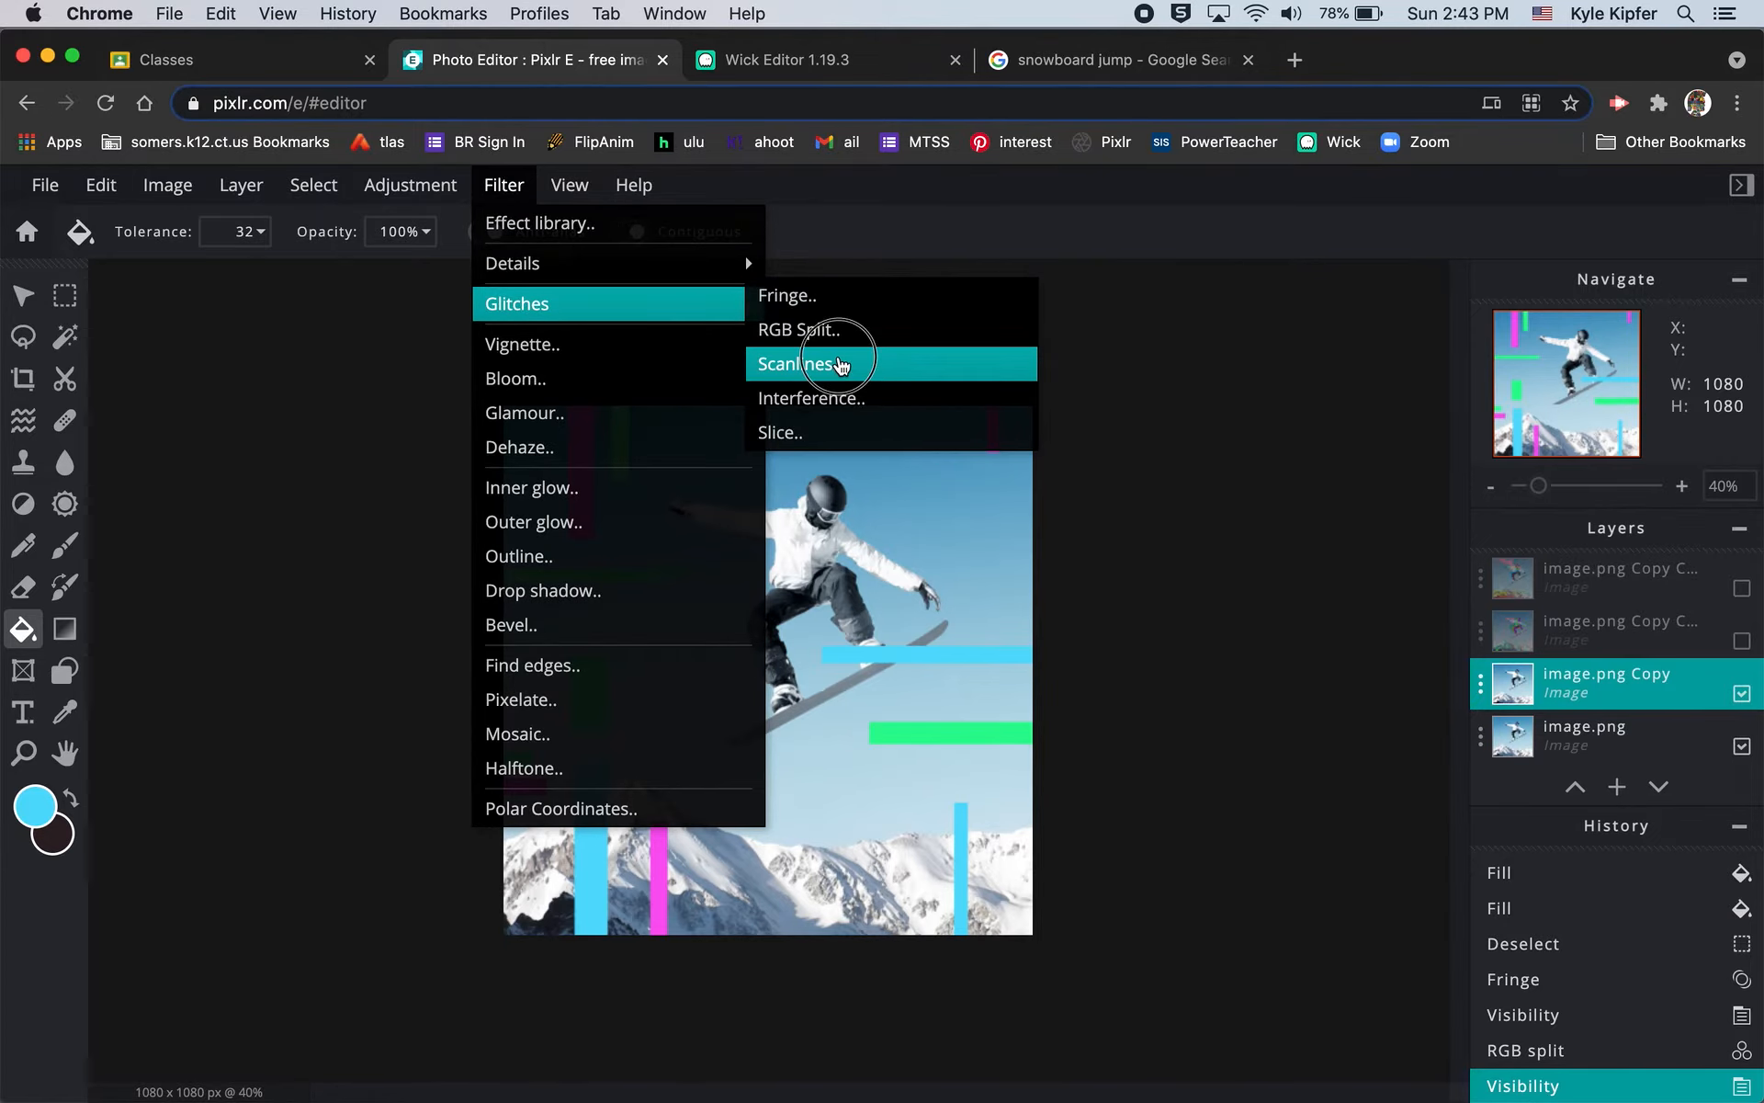
pyautogui.click(838, 363)
pyautogui.moveTo(1146, 796); pyautogui.dragTo(1668, 816)
pyautogui.moveTo(1189, 878); pyautogui.dragTo(1554, 884)
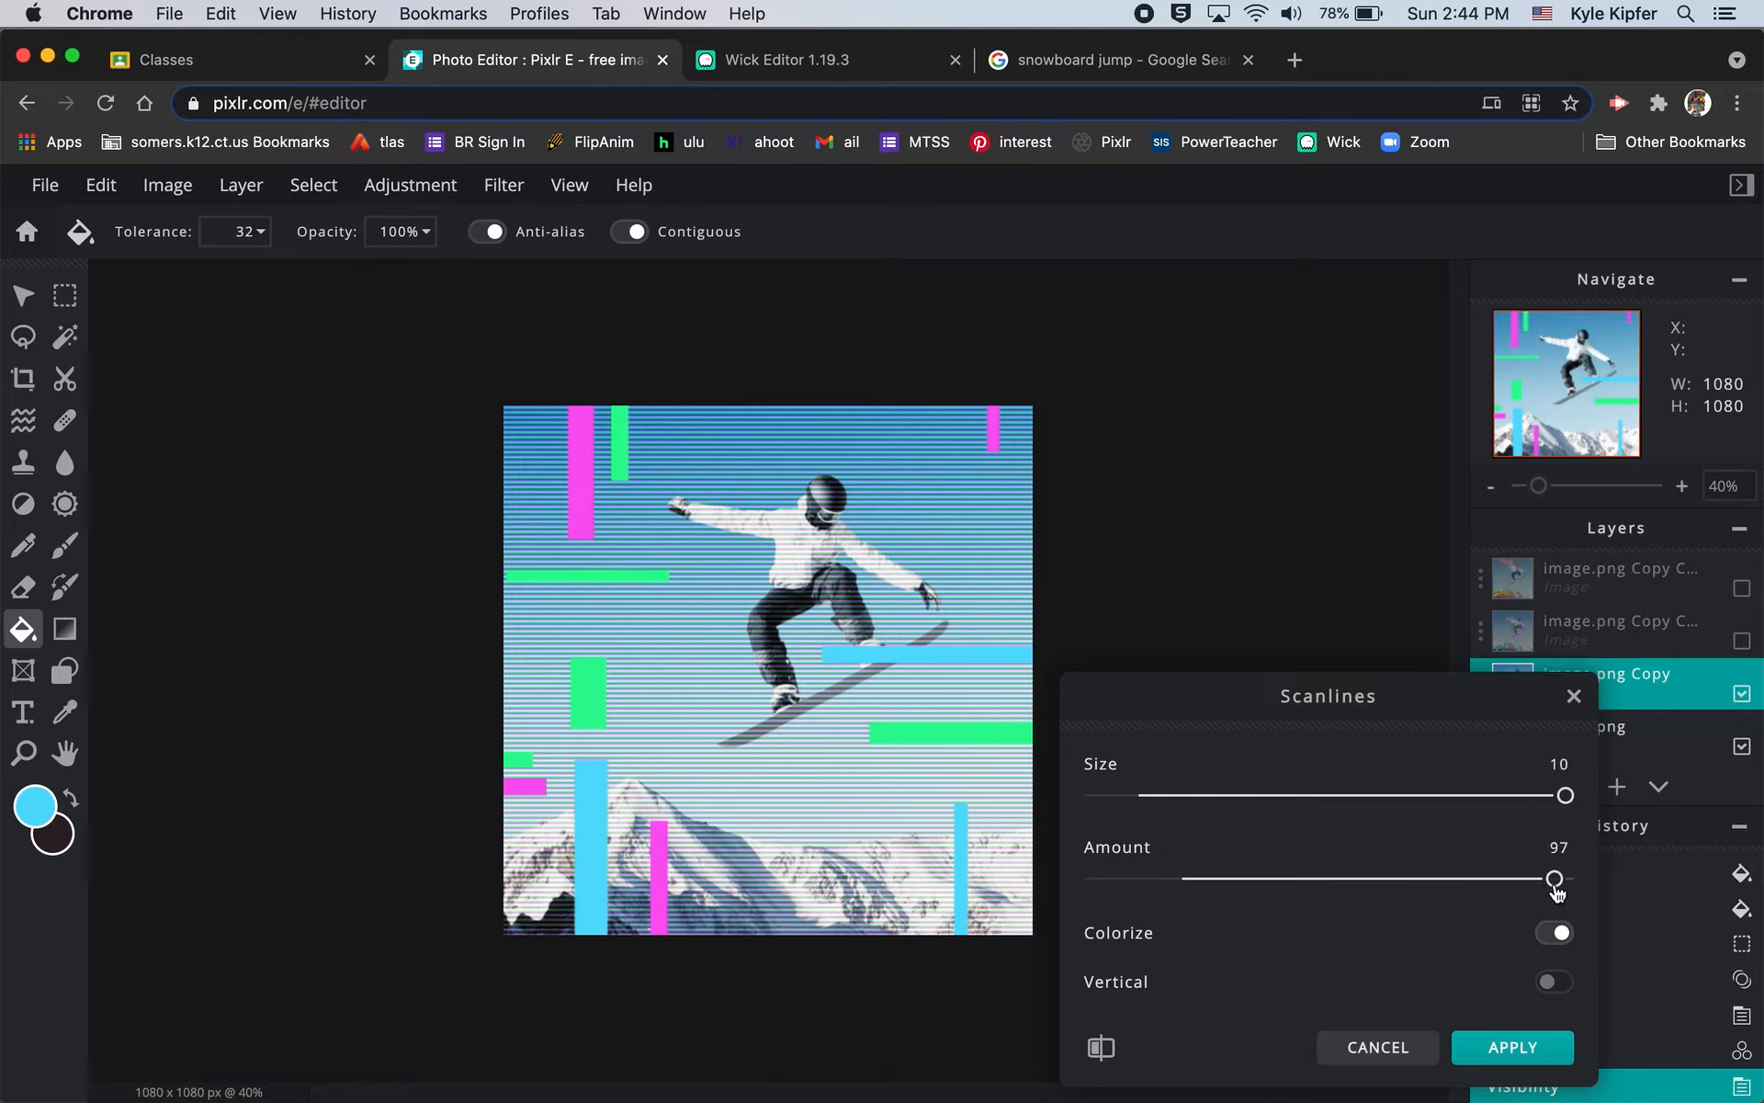
pyautogui.moveTo(1565, 799)
pyautogui.mouseDown()
pyautogui.moveTo(1252, 795)
pyautogui.moveTo(1536, 788)
pyautogui.moveTo(1564, 770)
pyautogui.mouseUp()
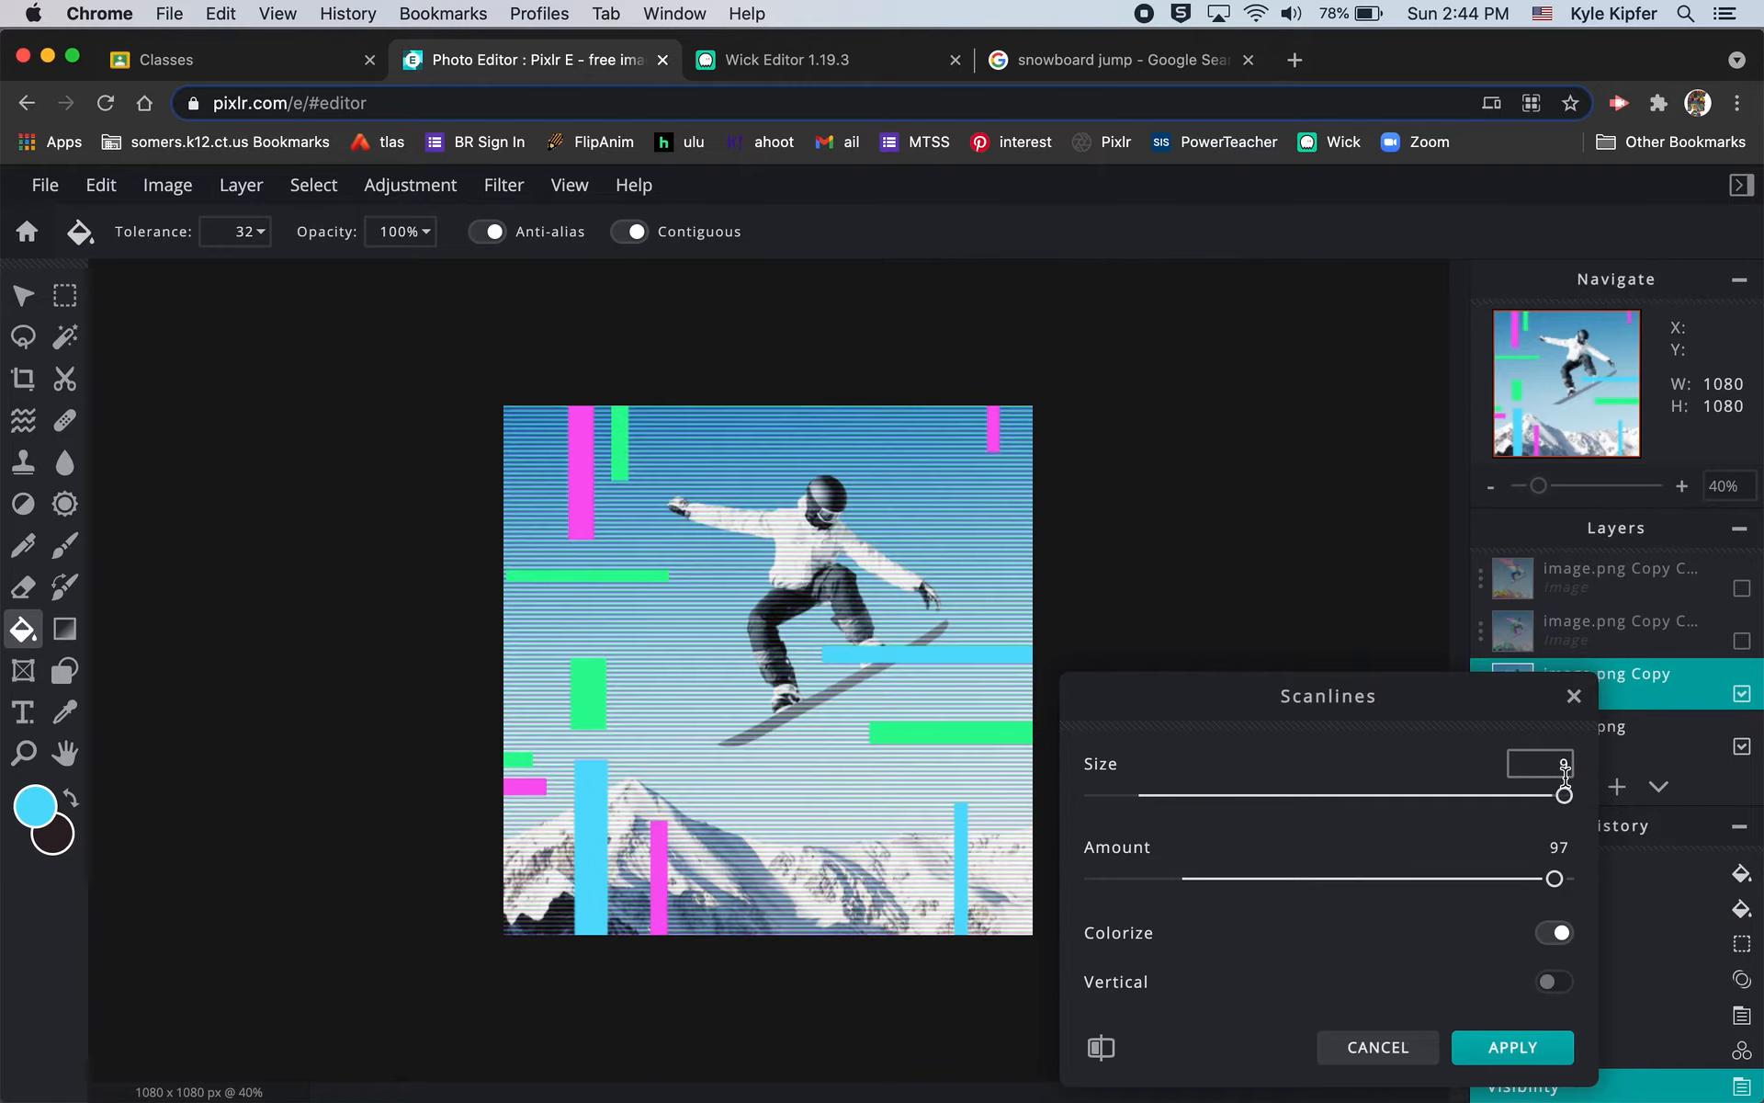
pyautogui.click(1511, 1048)
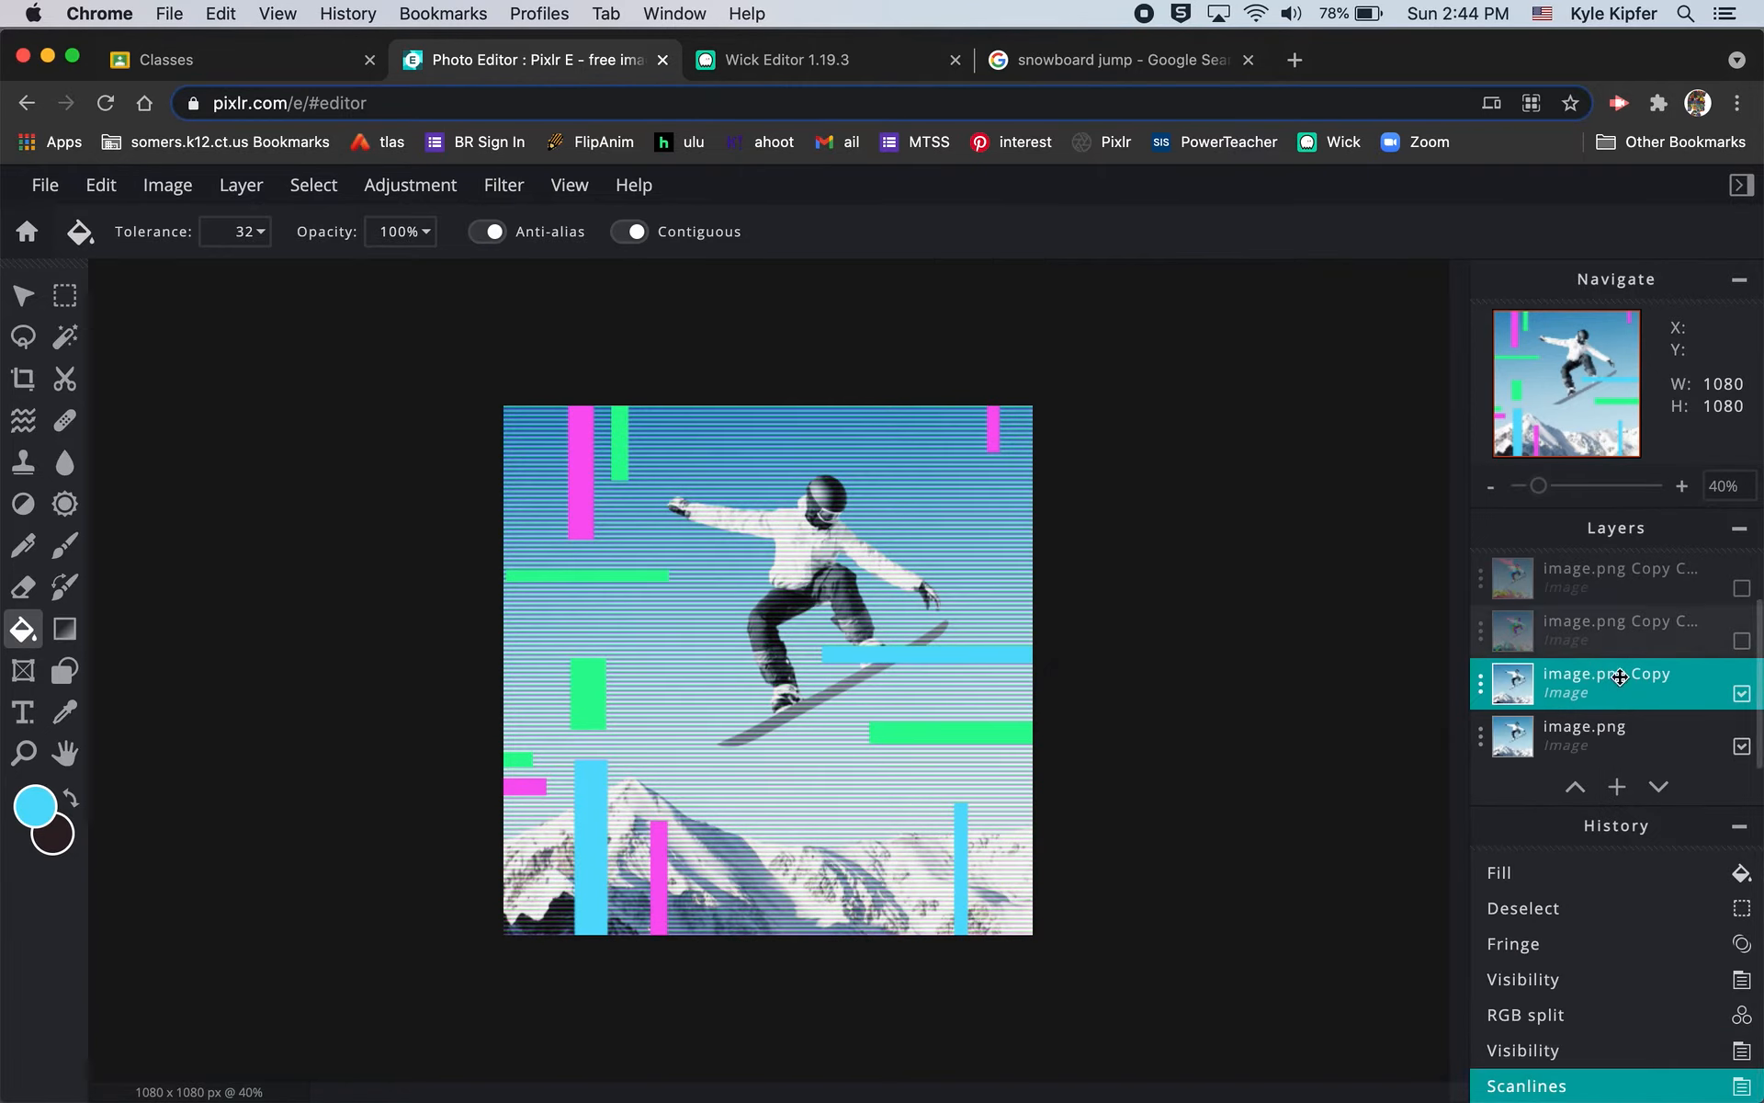
# Step: Hide image.png Copy and enlarge the original image.png layer to about 2500 x 1556 px
pyautogui.click(1742, 694)
pyautogui.click(1636, 732)
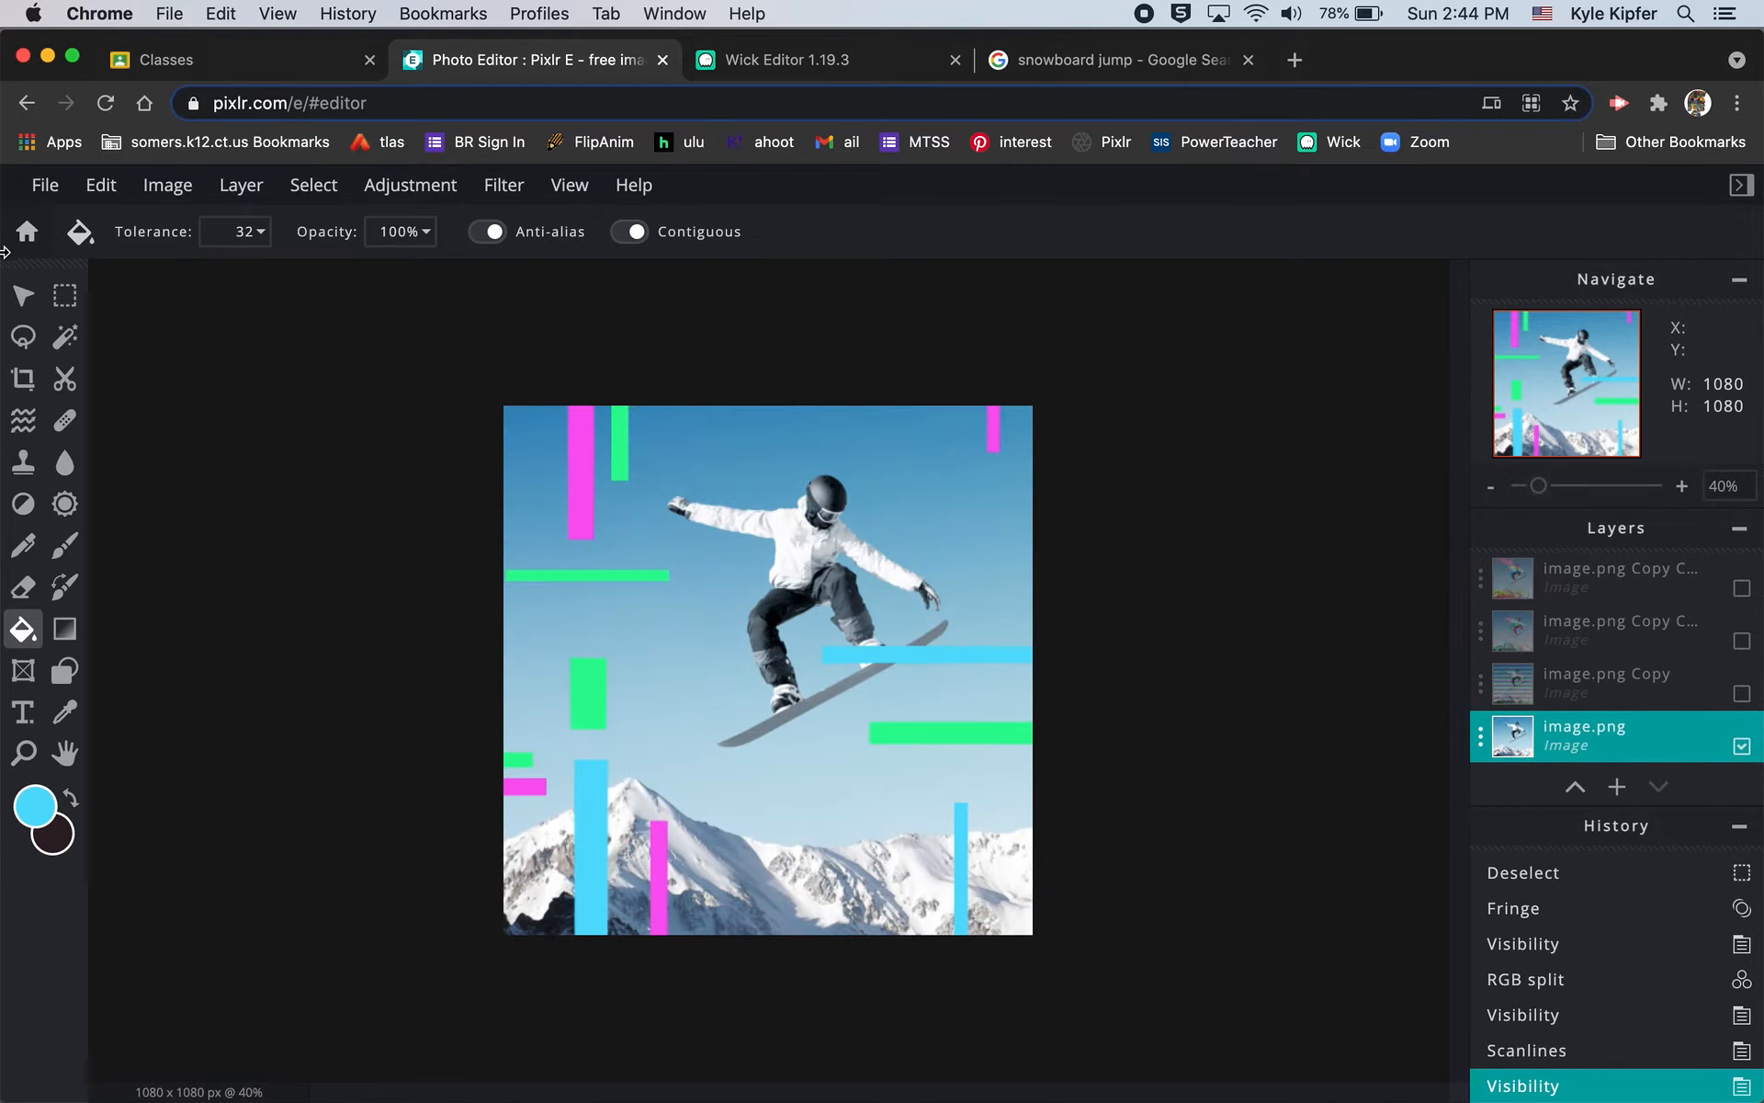
pyautogui.click(22, 296)
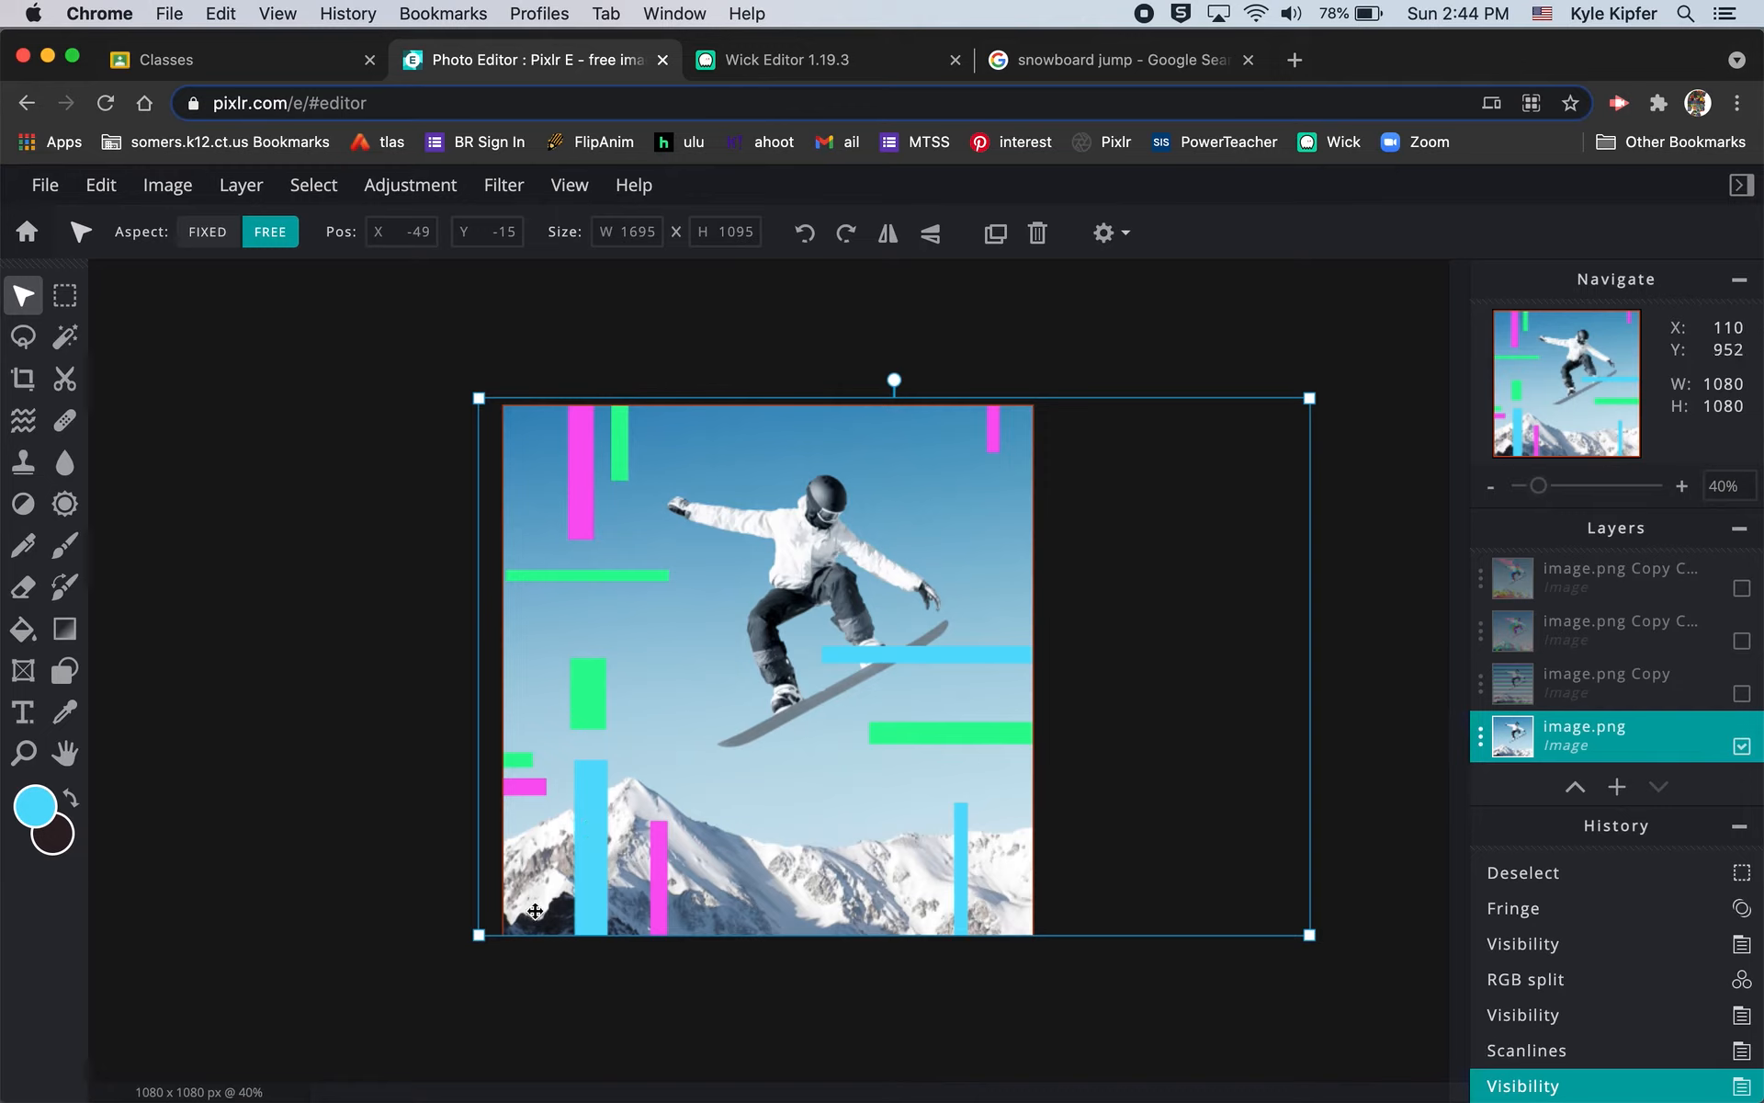
pyautogui.moveTo(477, 938); pyautogui.dragTo(212, 1061)
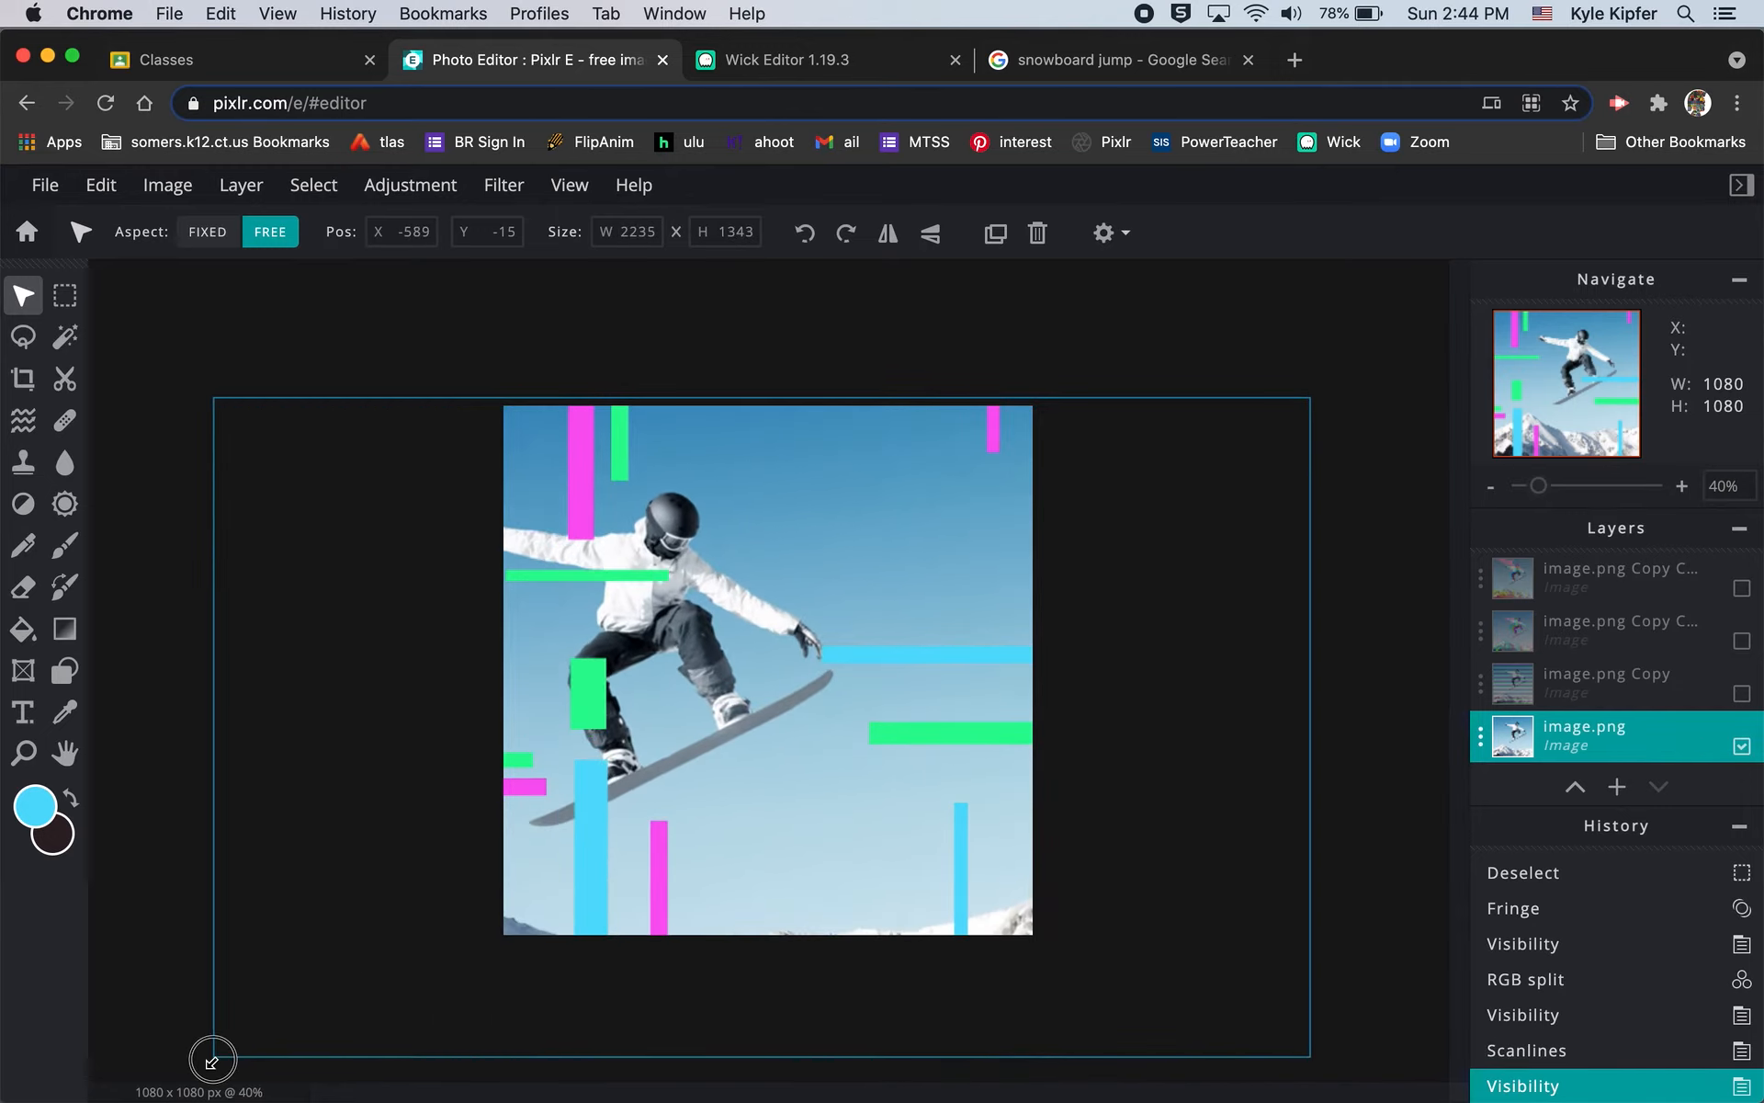
pyautogui.moveTo(1311, 398); pyautogui.dragTo(1440, 295)
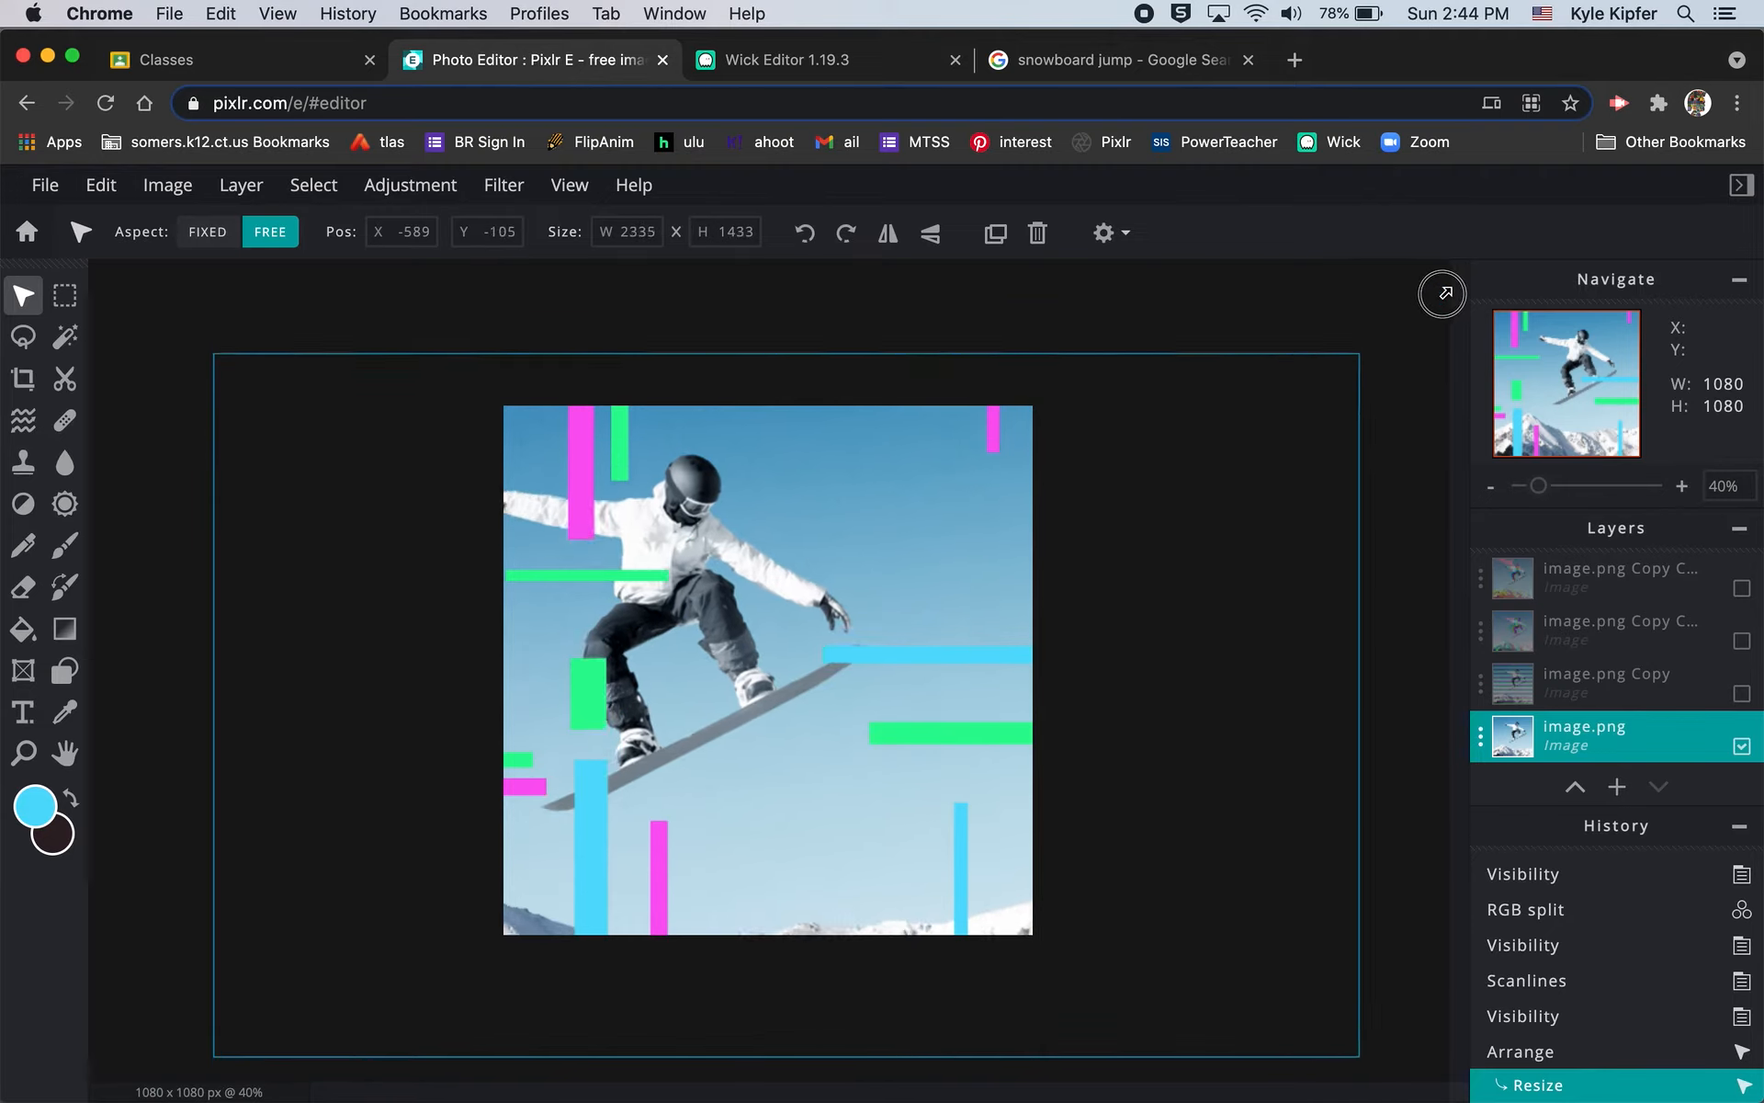
pyautogui.moveTo(726, 505); pyautogui.dragTo(828, 557)
pyautogui.press('super+z')
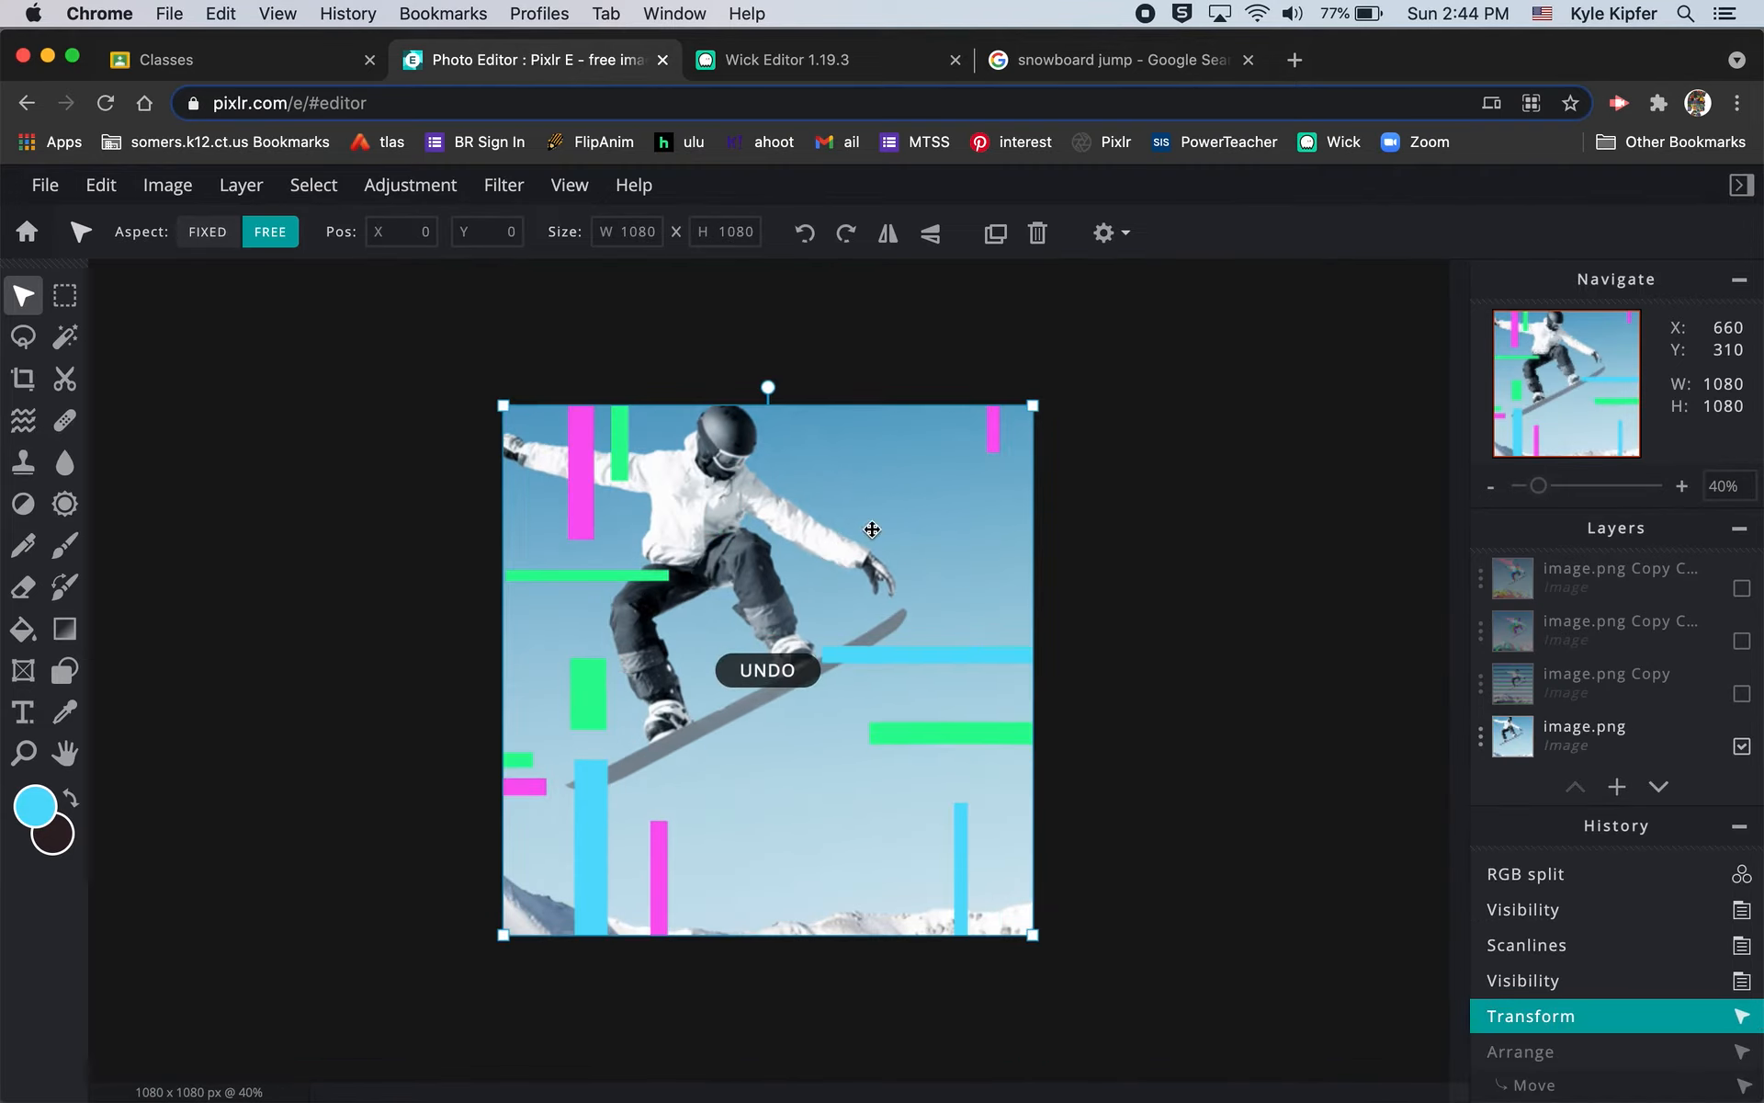
# Step: Shift the enlarged image.png layer to the right, to X -319 and Y -228
pyautogui.click(1544, 721)
pyautogui.moveTo(768, 521); pyautogui.dragTo(777, 521)
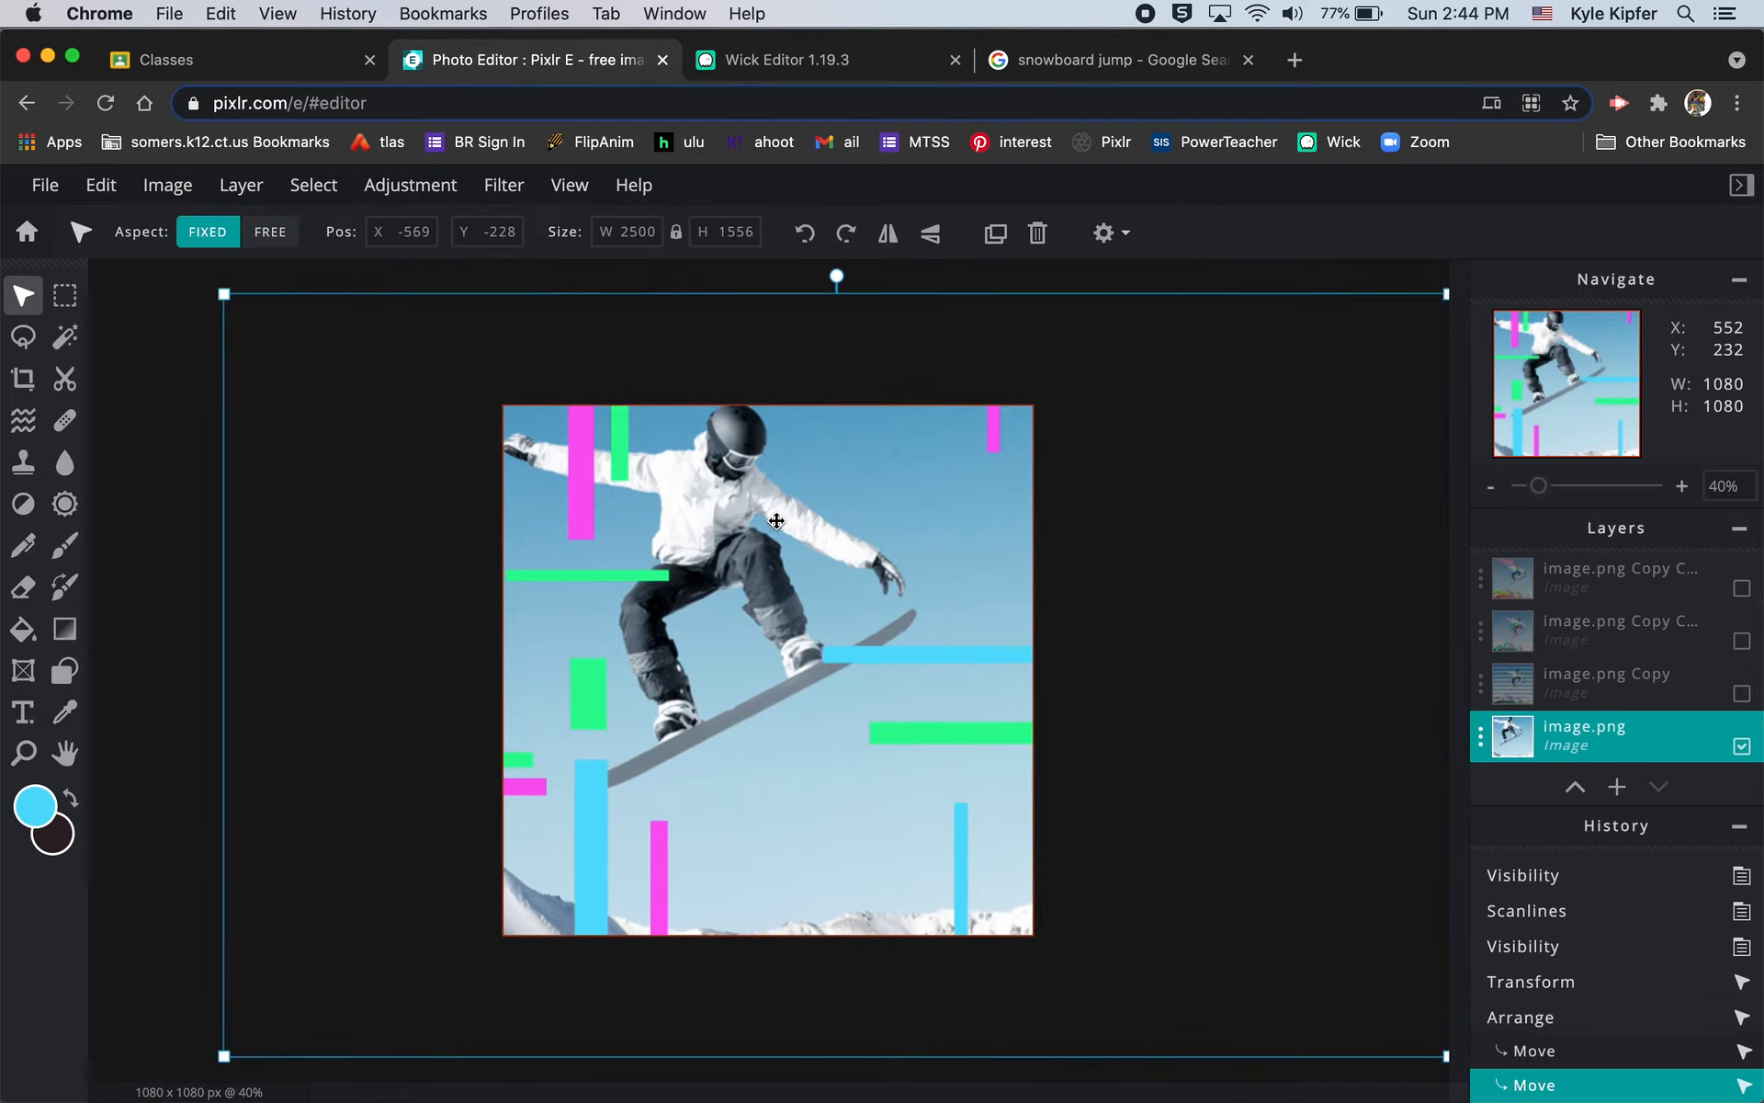
pyautogui.hotkey('shift', 'Right')
pyautogui.hotkey('shift', 'Right')
pyautogui.hotkey('shift', 'Right')
pyautogui.hotkey('shift', 'Right')
pyautogui.hotkey('shift', 'Right')
pyautogui.hotkey('shift', 'Right')
pyautogui.hotkey('shift', 'Right')
pyautogui.hotkey('shift', 'Right')
pyautogui.hotkey('shift', 'Right')
pyautogui.hotkey('shift', 'Right')
pyautogui.hotkey('shift', 'Right')
pyautogui.hotkey('shift', 'Right')
pyautogui.hotkey('shift', 'Right')
pyautogui.hotkey('shift', 'Right')
pyautogui.hotkey('shift', 'Right')
pyautogui.hotkey('shift', 'Right')
pyautogui.hotkey('shift', 'Right')
pyautogui.hotkey('shift', 'Right')
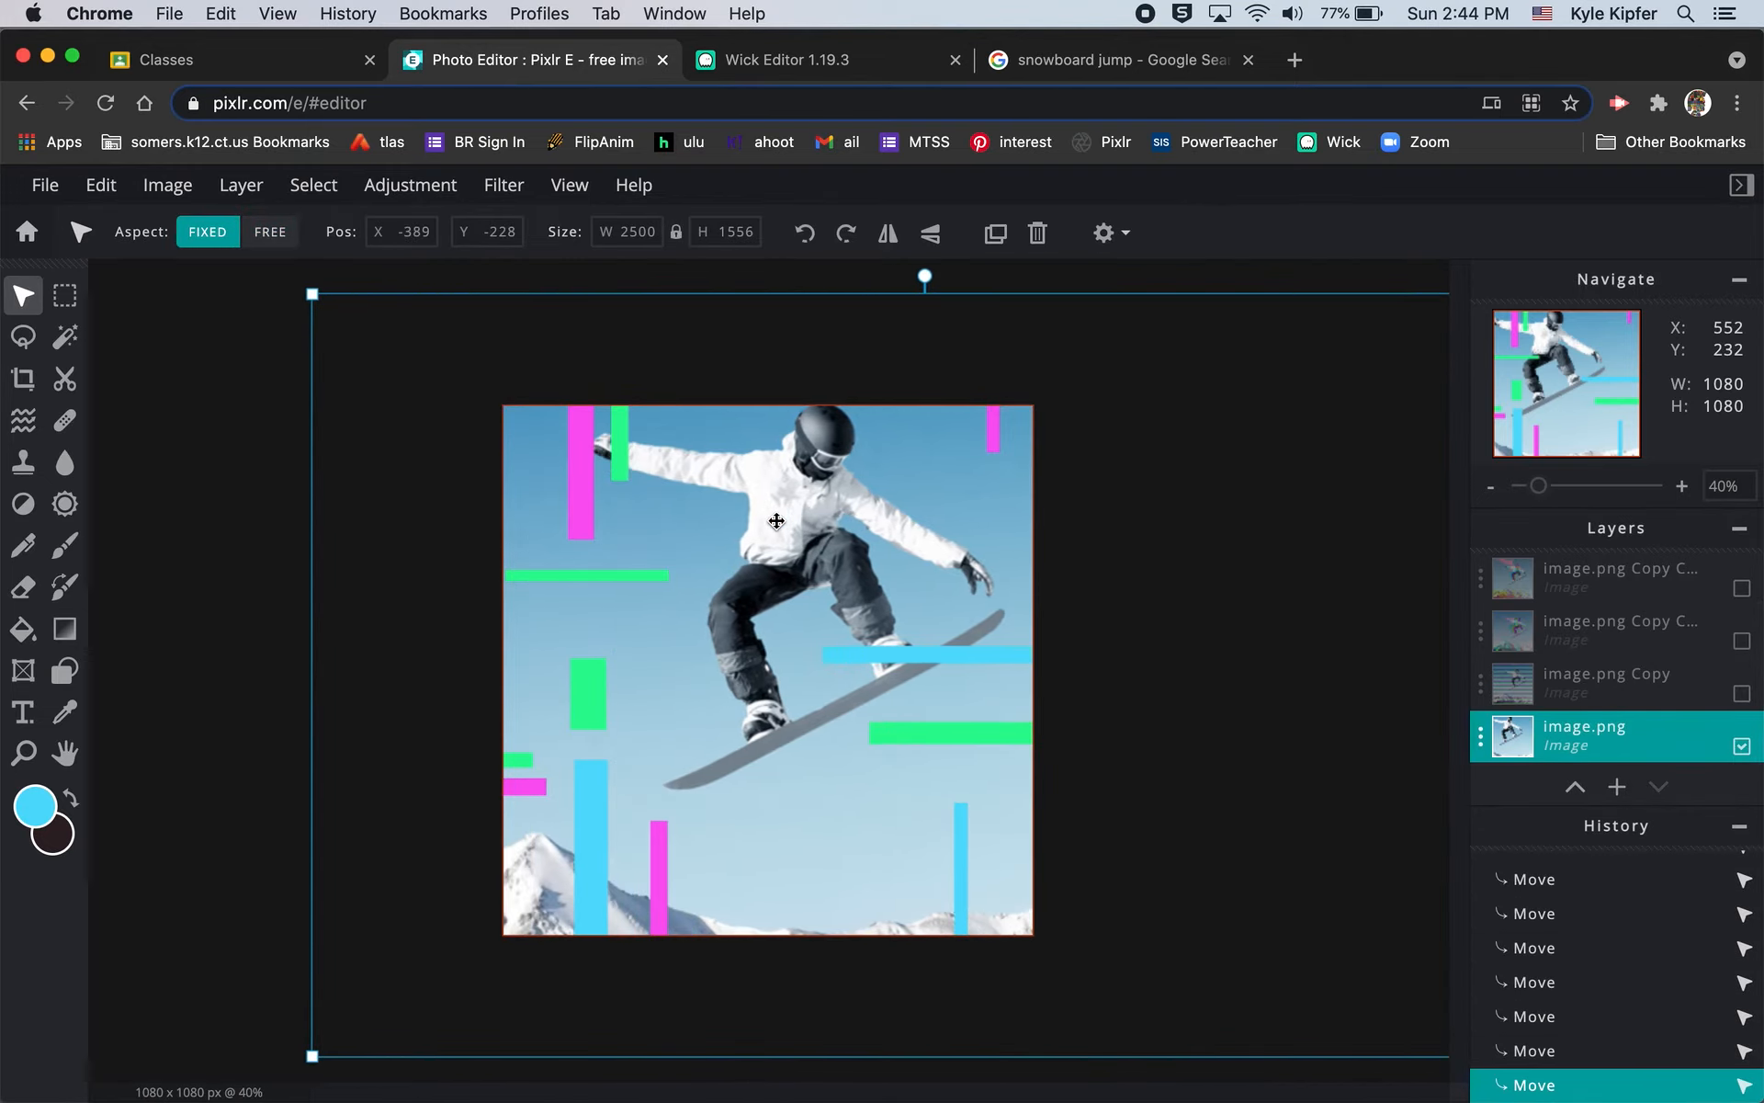
pyautogui.hotkey('shift', 'Right')
pyautogui.hotkey('shift', 'Right')
pyautogui.hotkey('shift', 'Right')
pyautogui.hotkey('shift', 'Right')
pyautogui.hotkey('shift', 'Right')
pyautogui.hotkey('shift', 'Right')
pyautogui.hotkey('shift', 'Right')
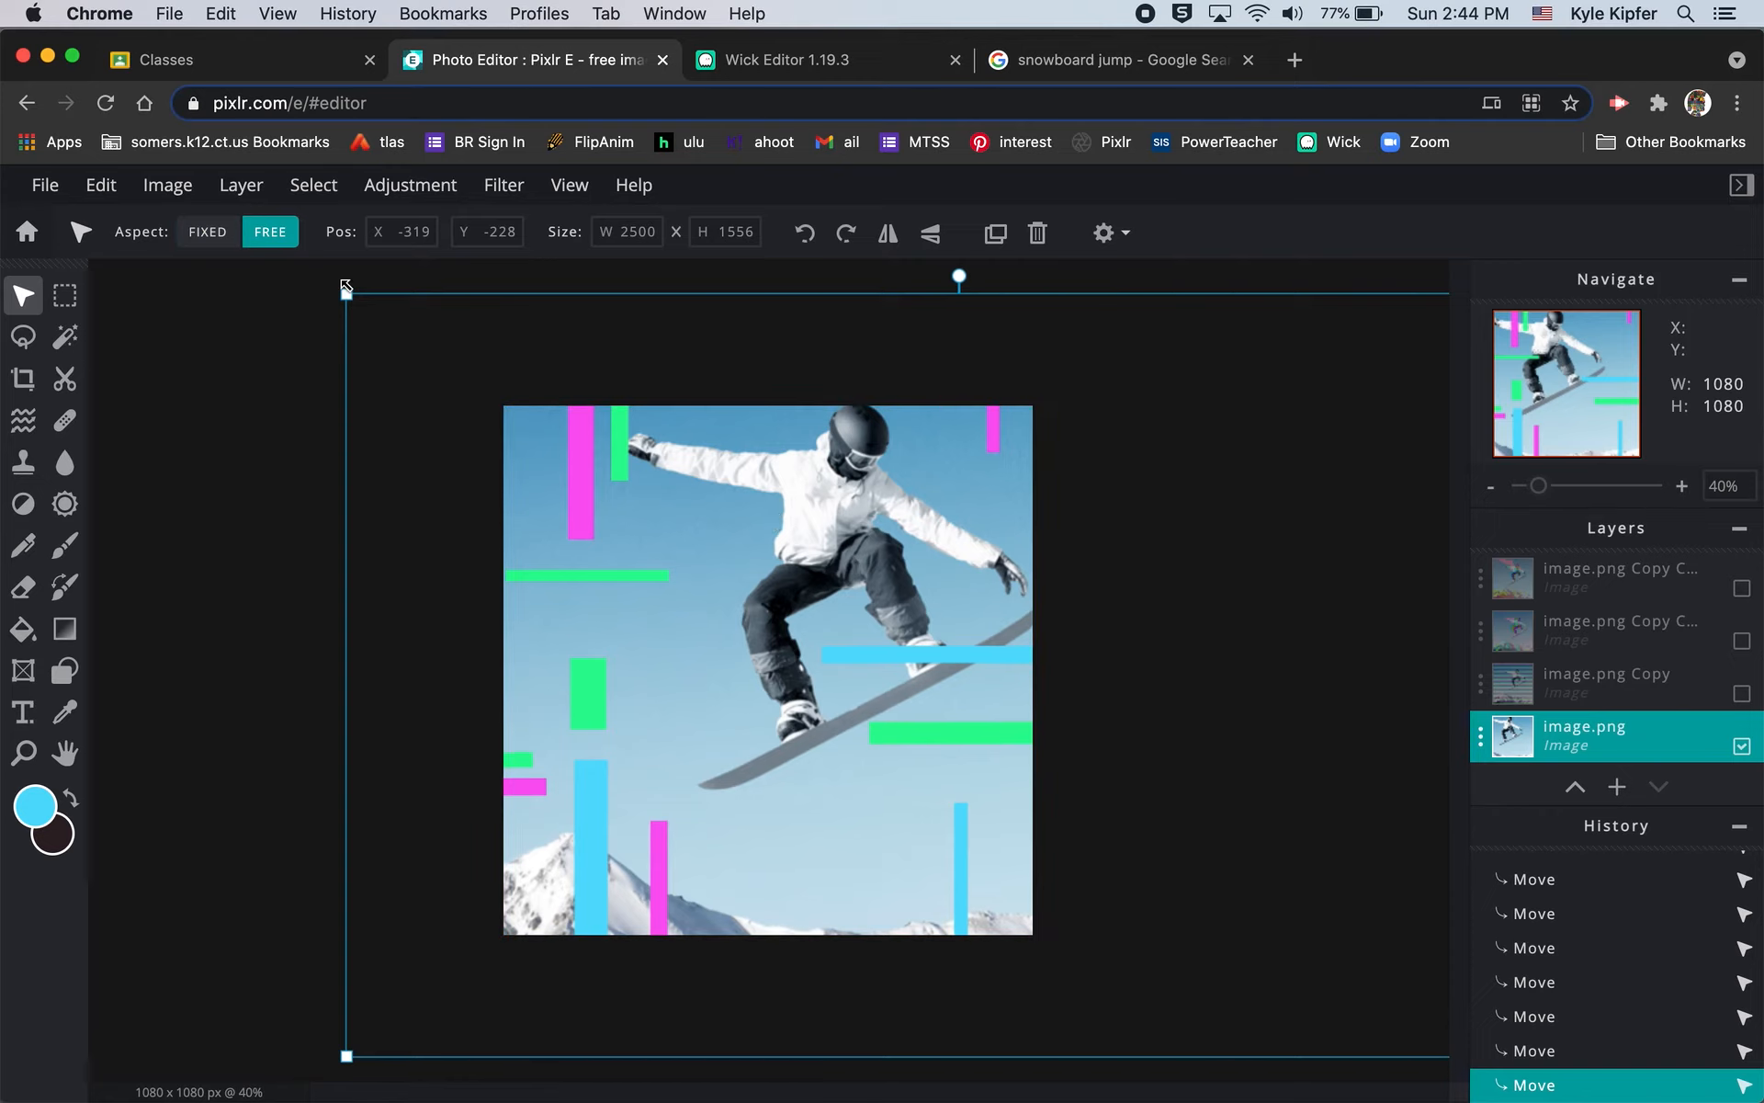
# Step: Enlarge the image.png layer further from its upper-left corner to about 2620 x 1631 px
pyautogui.moveTo(346, 285); pyautogui.dragTo(293, 252)
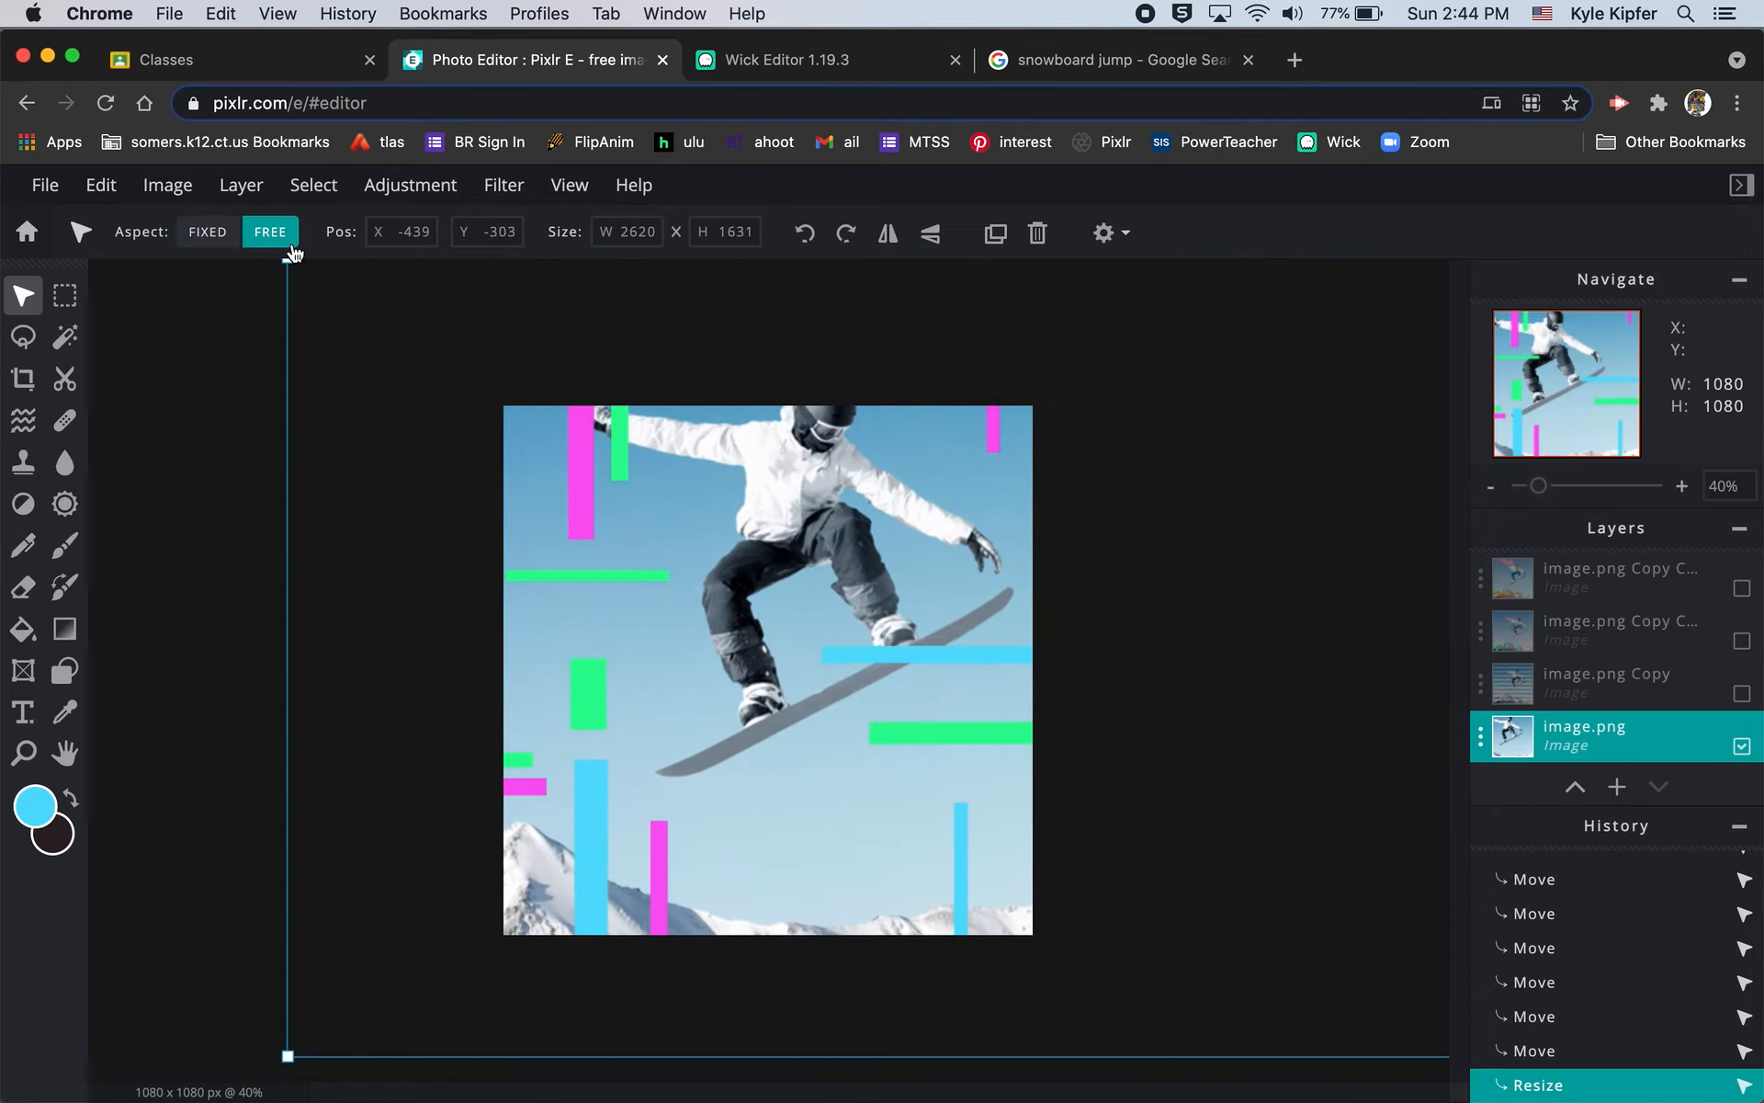
pyautogui.moveTo(812, 458); pyautogui.dragTo(833, 509)
pyautogui.press('super+z')
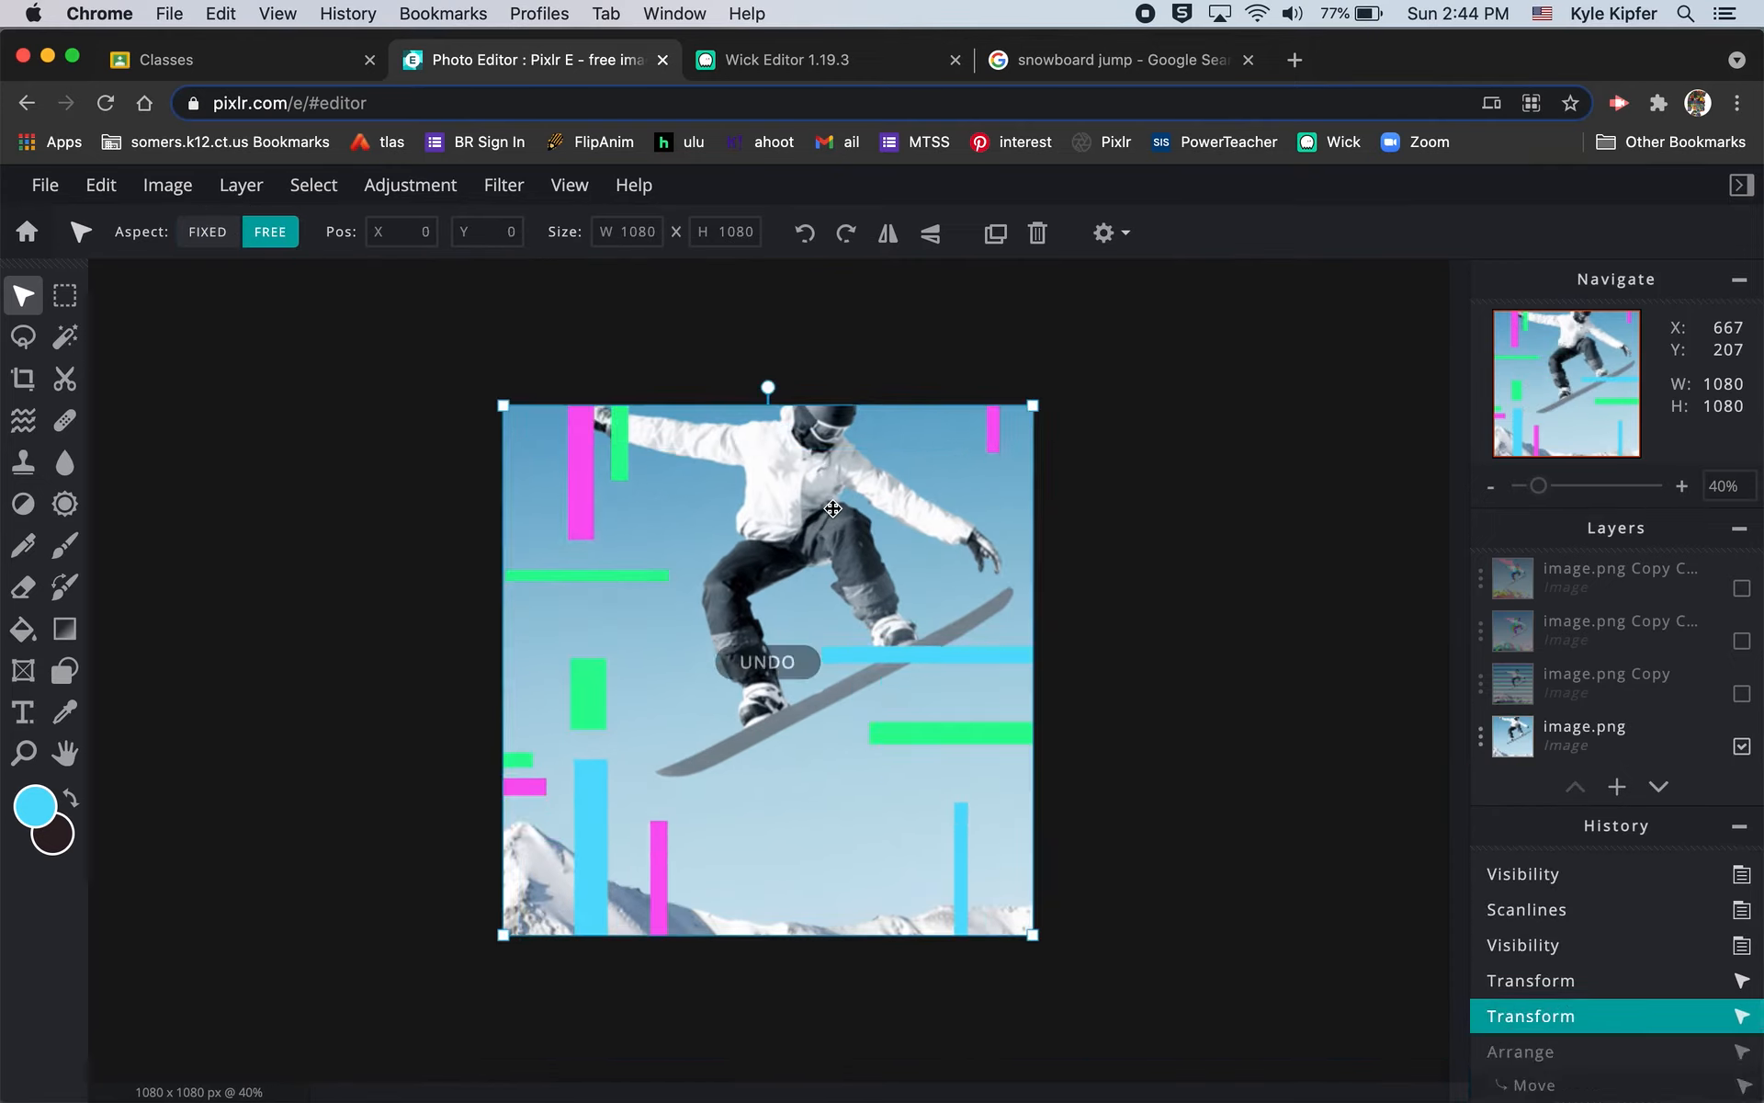
# Step: Nudge the image.png layer down and right to X -399 and Y -233 so the snowboarder's head is in frame
pyautogui.click(1643, 726)
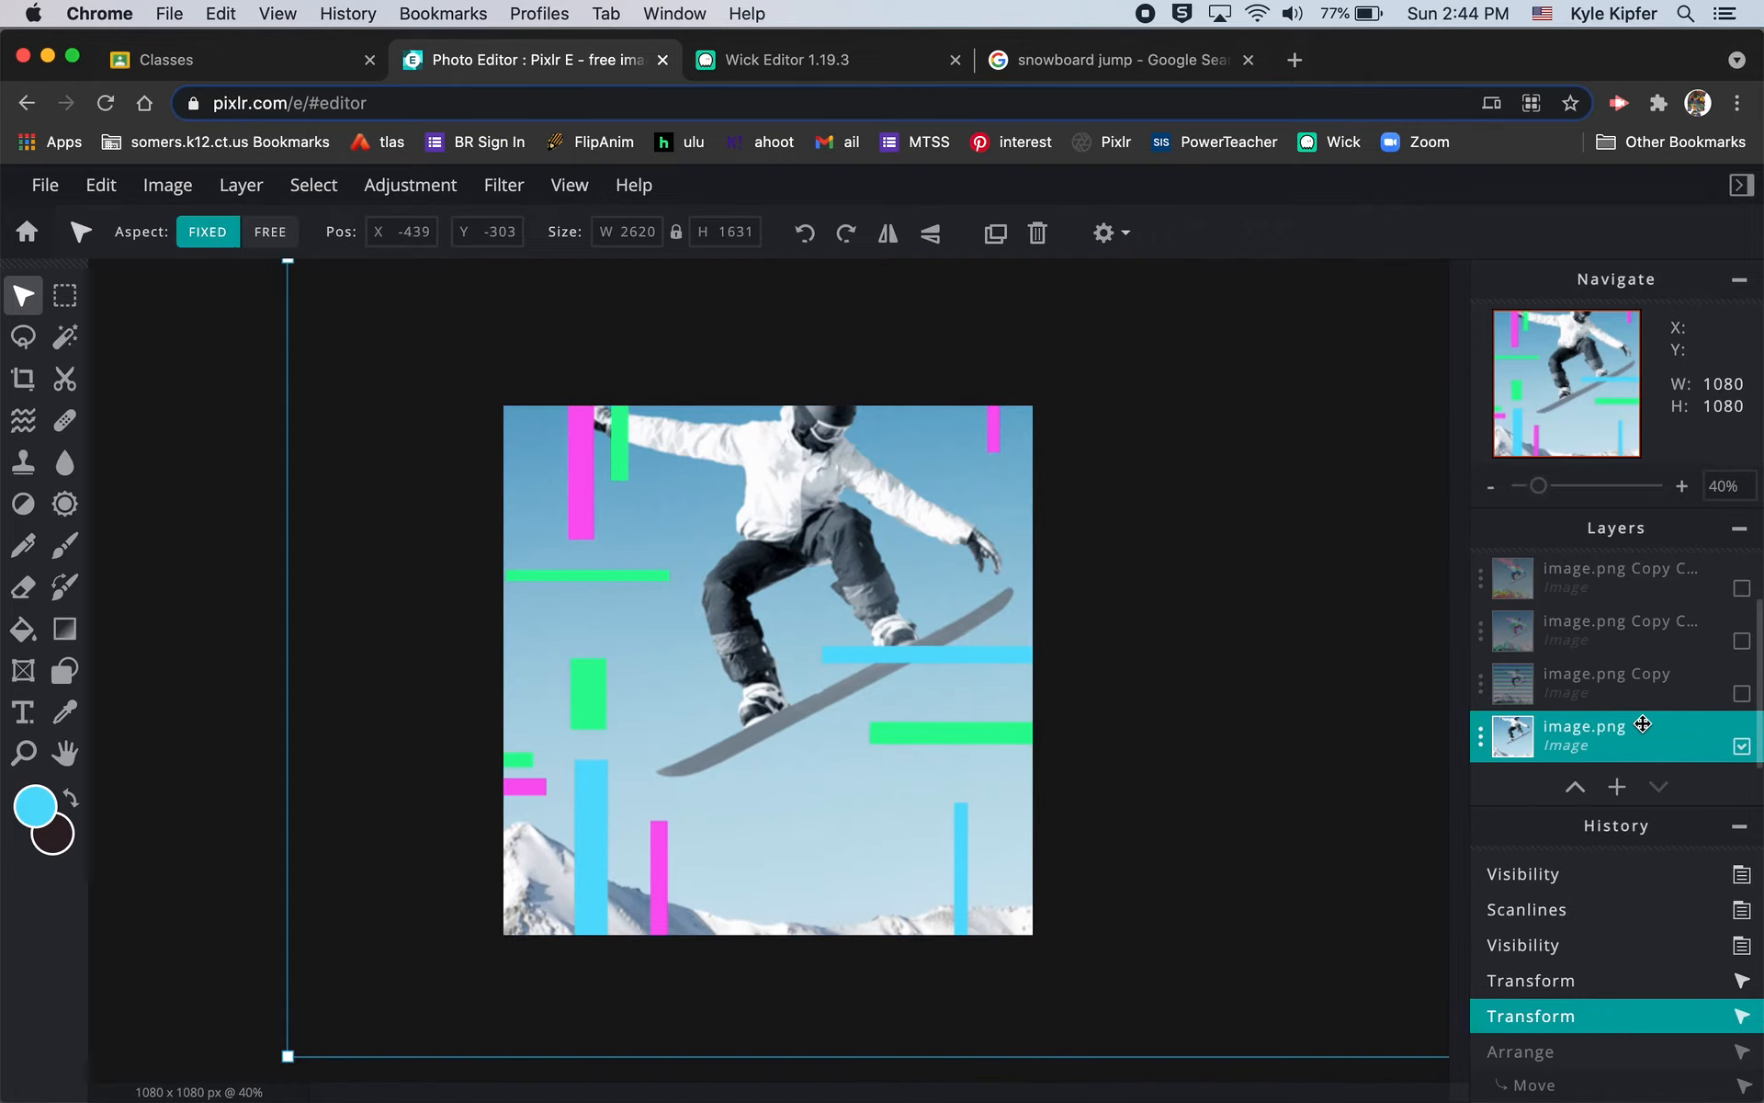
pyautogui.hotkey('shift', 'Down')
pyautogui.hotkey('shift', 'Down')
pyautogui.hotkey('shift', 'Down')
pyautogui.hotkey('shift', 'Down')
pyautogui.hotkey('shift', 'Down')
pyautogui.hotkey('shift', 'Down')
pyautogui.hotkey('shift', 'Down')
pyautogui.hotkey('shift', 'Down')
pyautogui.hotkey('shift', 'Right')
pyautogui.hotkey('shift', 'Right')
pyautogui.hotkey('shift', 'Right')
pyautogui.hotkey('shift', 'Right')
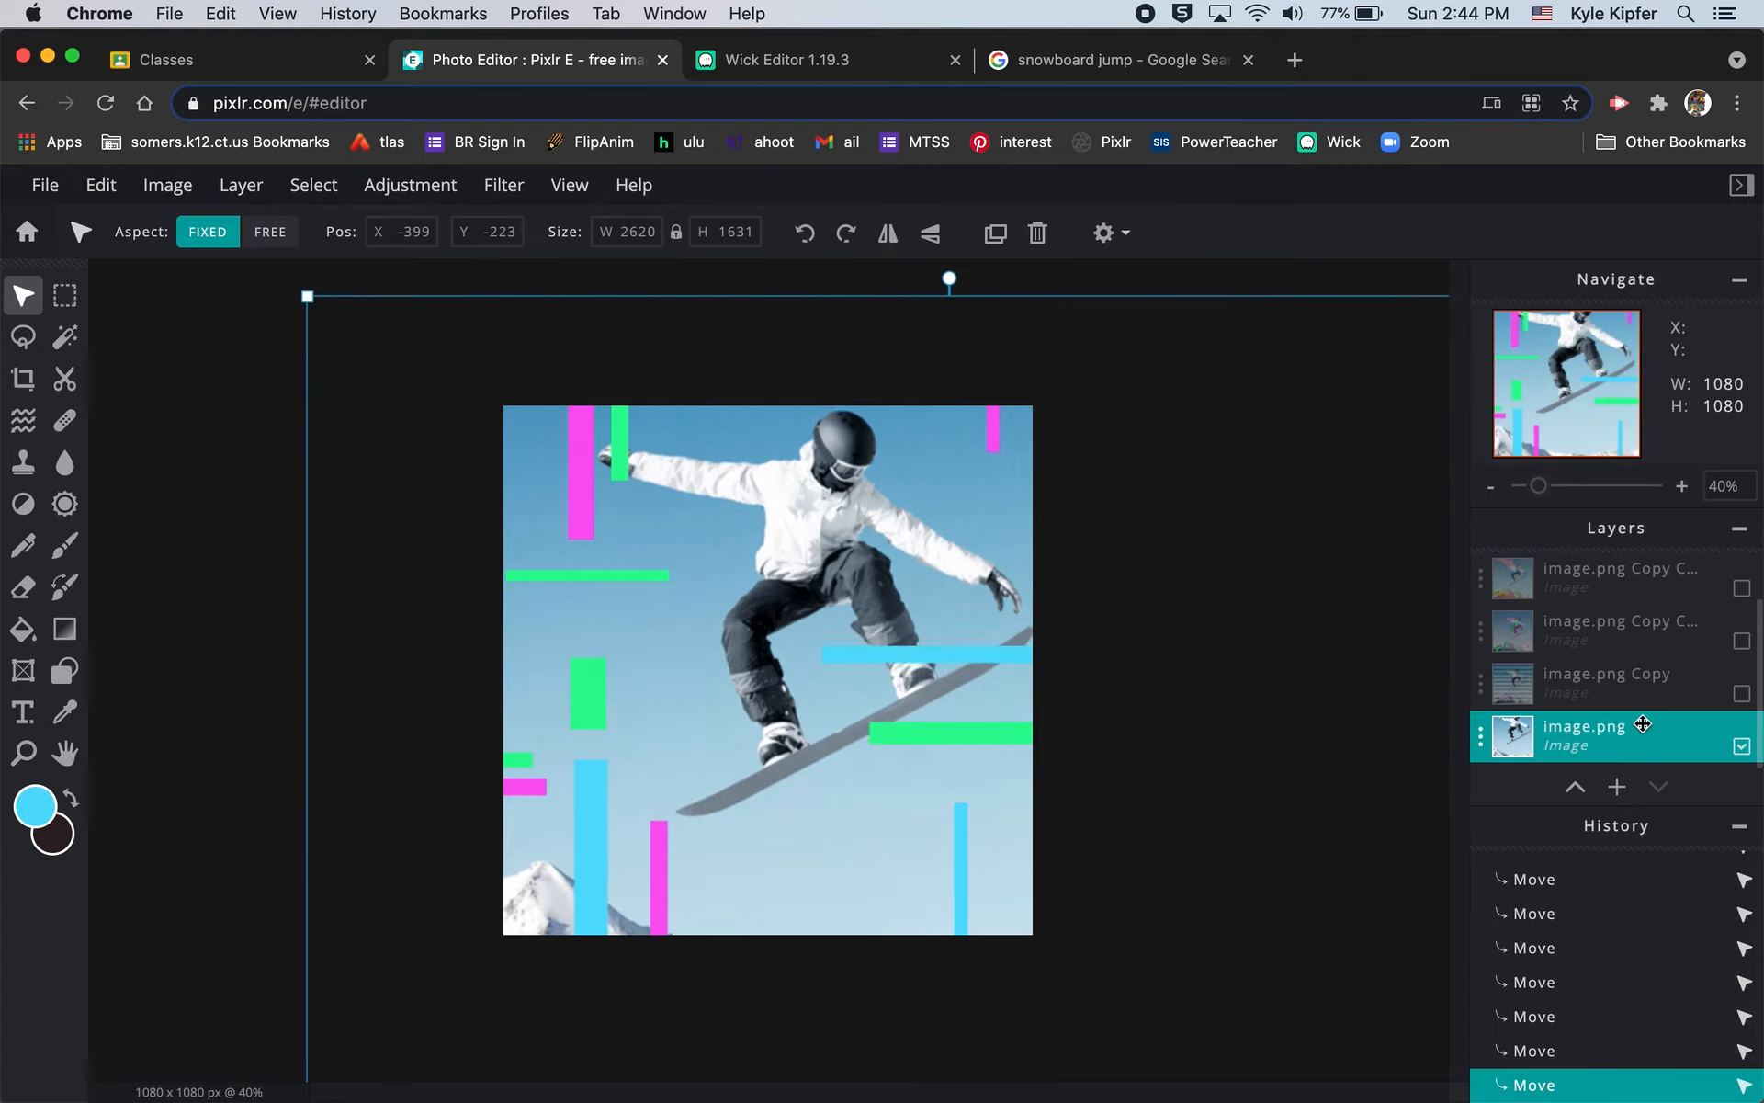
pyautogui.hotkey('shift', 'Up')
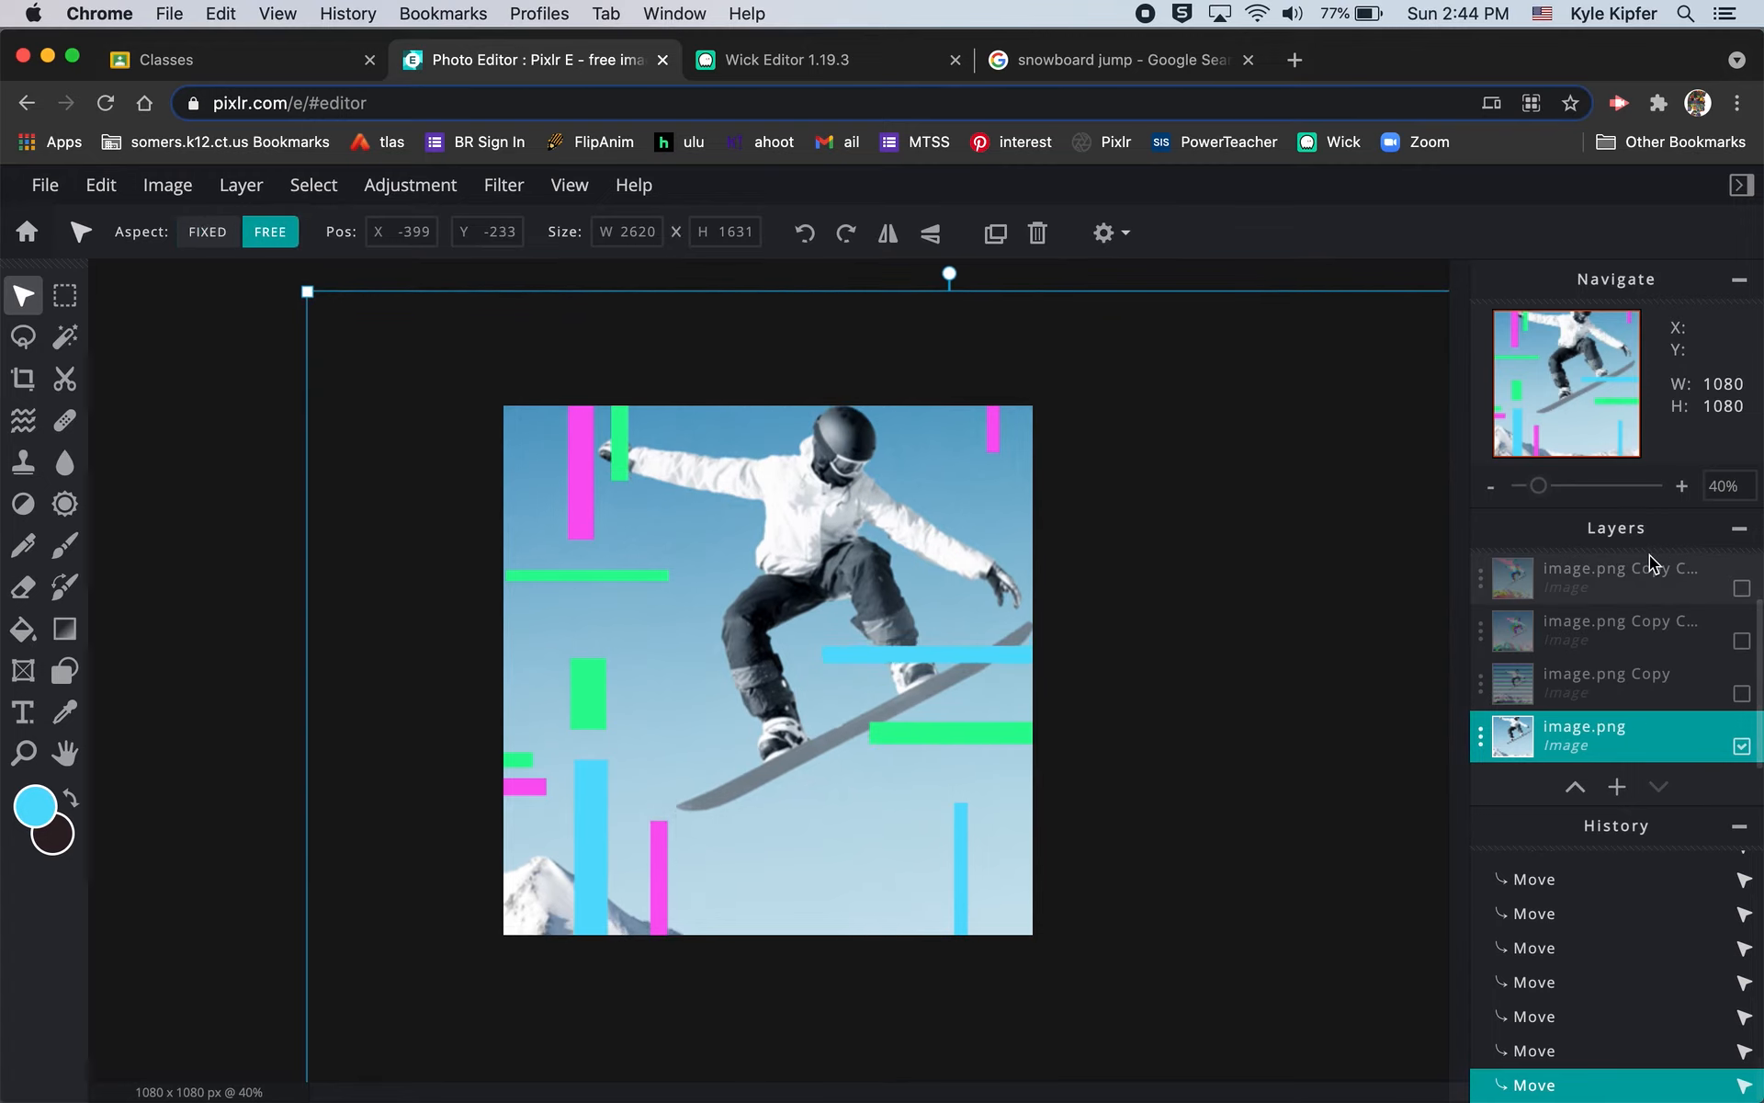
# Step: Apply the Interference glitch filter to the image.png layer with seed 23 and amount 20
pyautogui.click(504, 185)
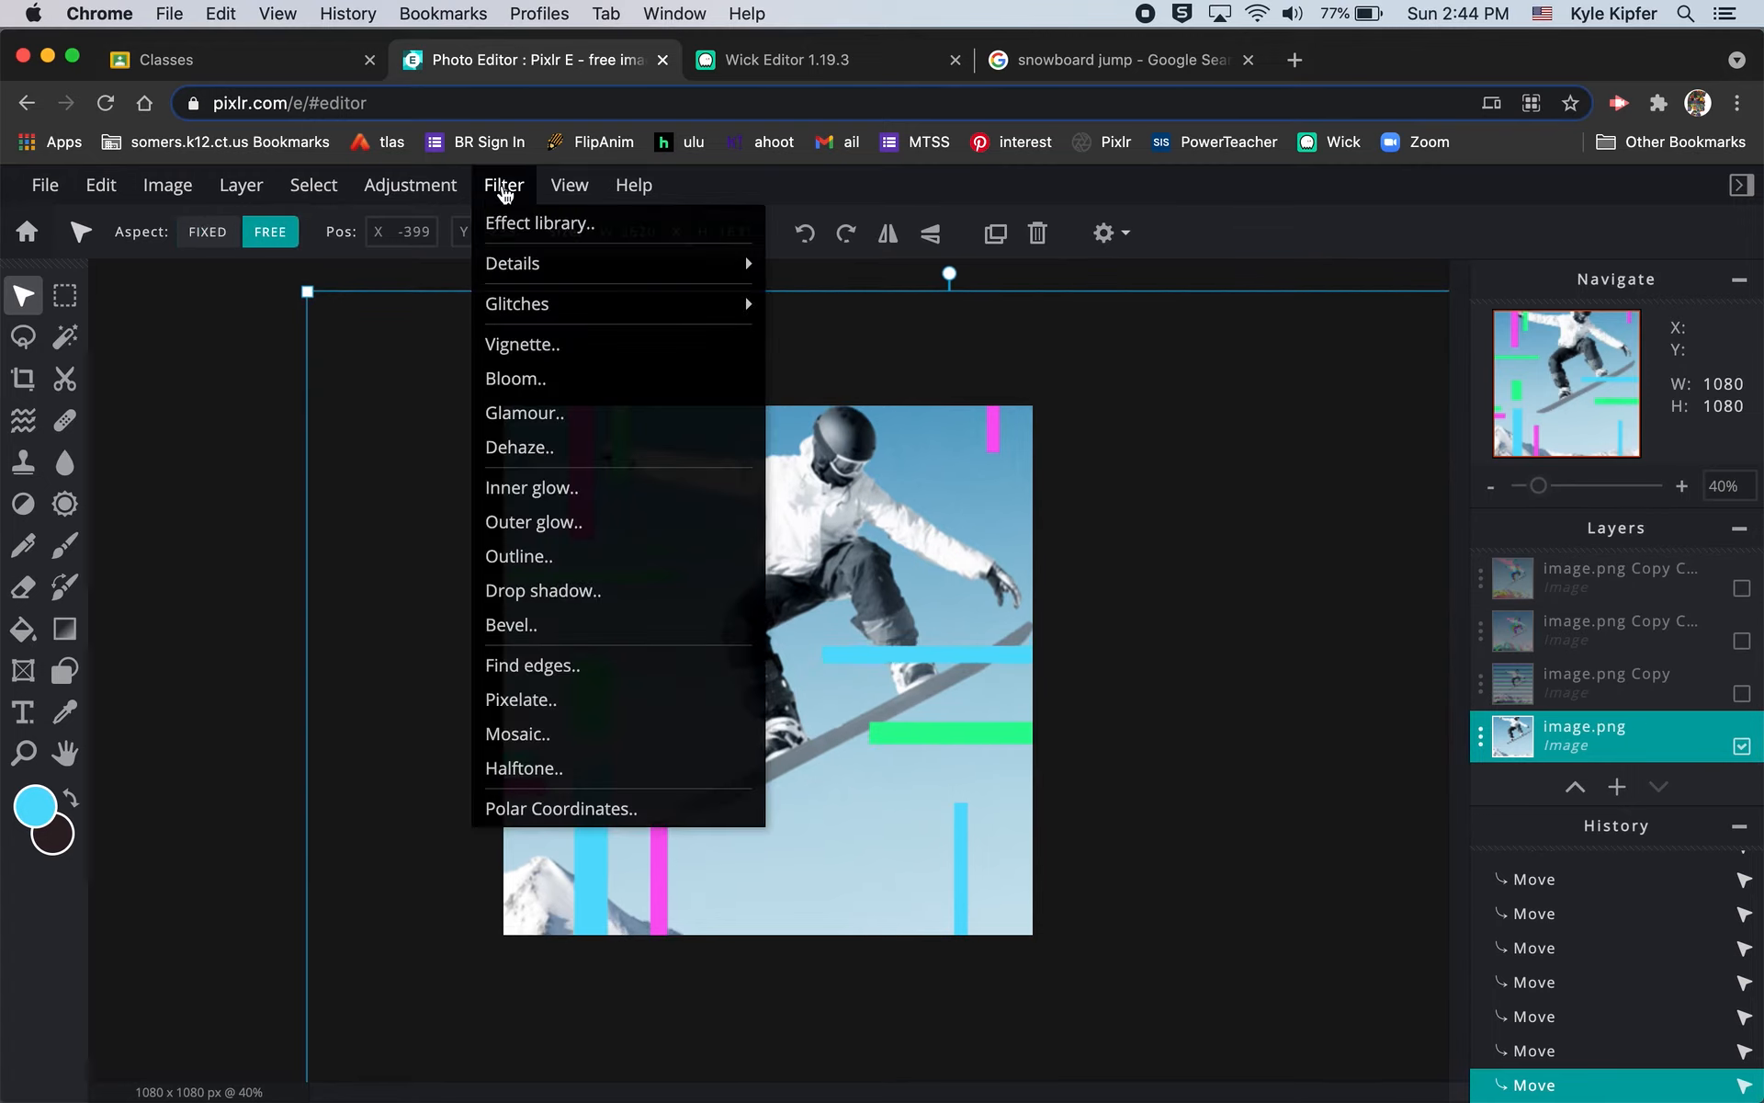
pyautogui.moveTo(531, 317)
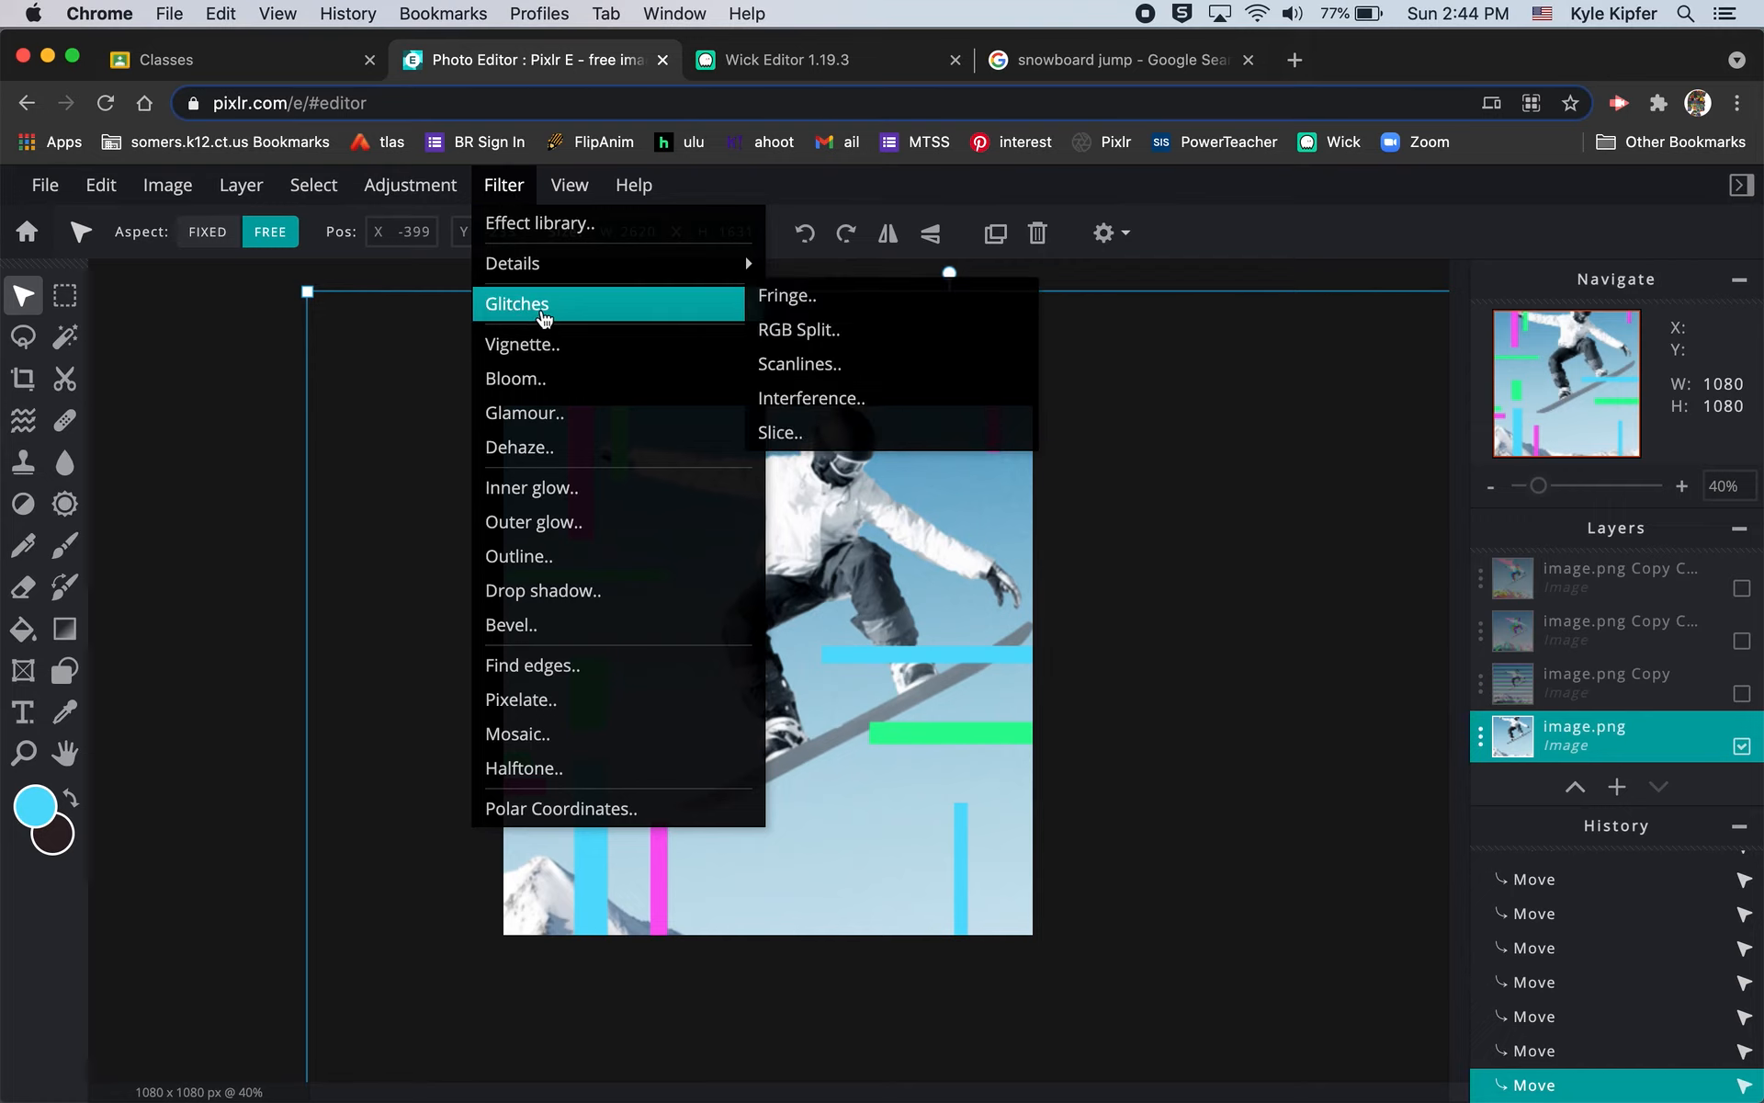
pyautogui.click(819, 413)
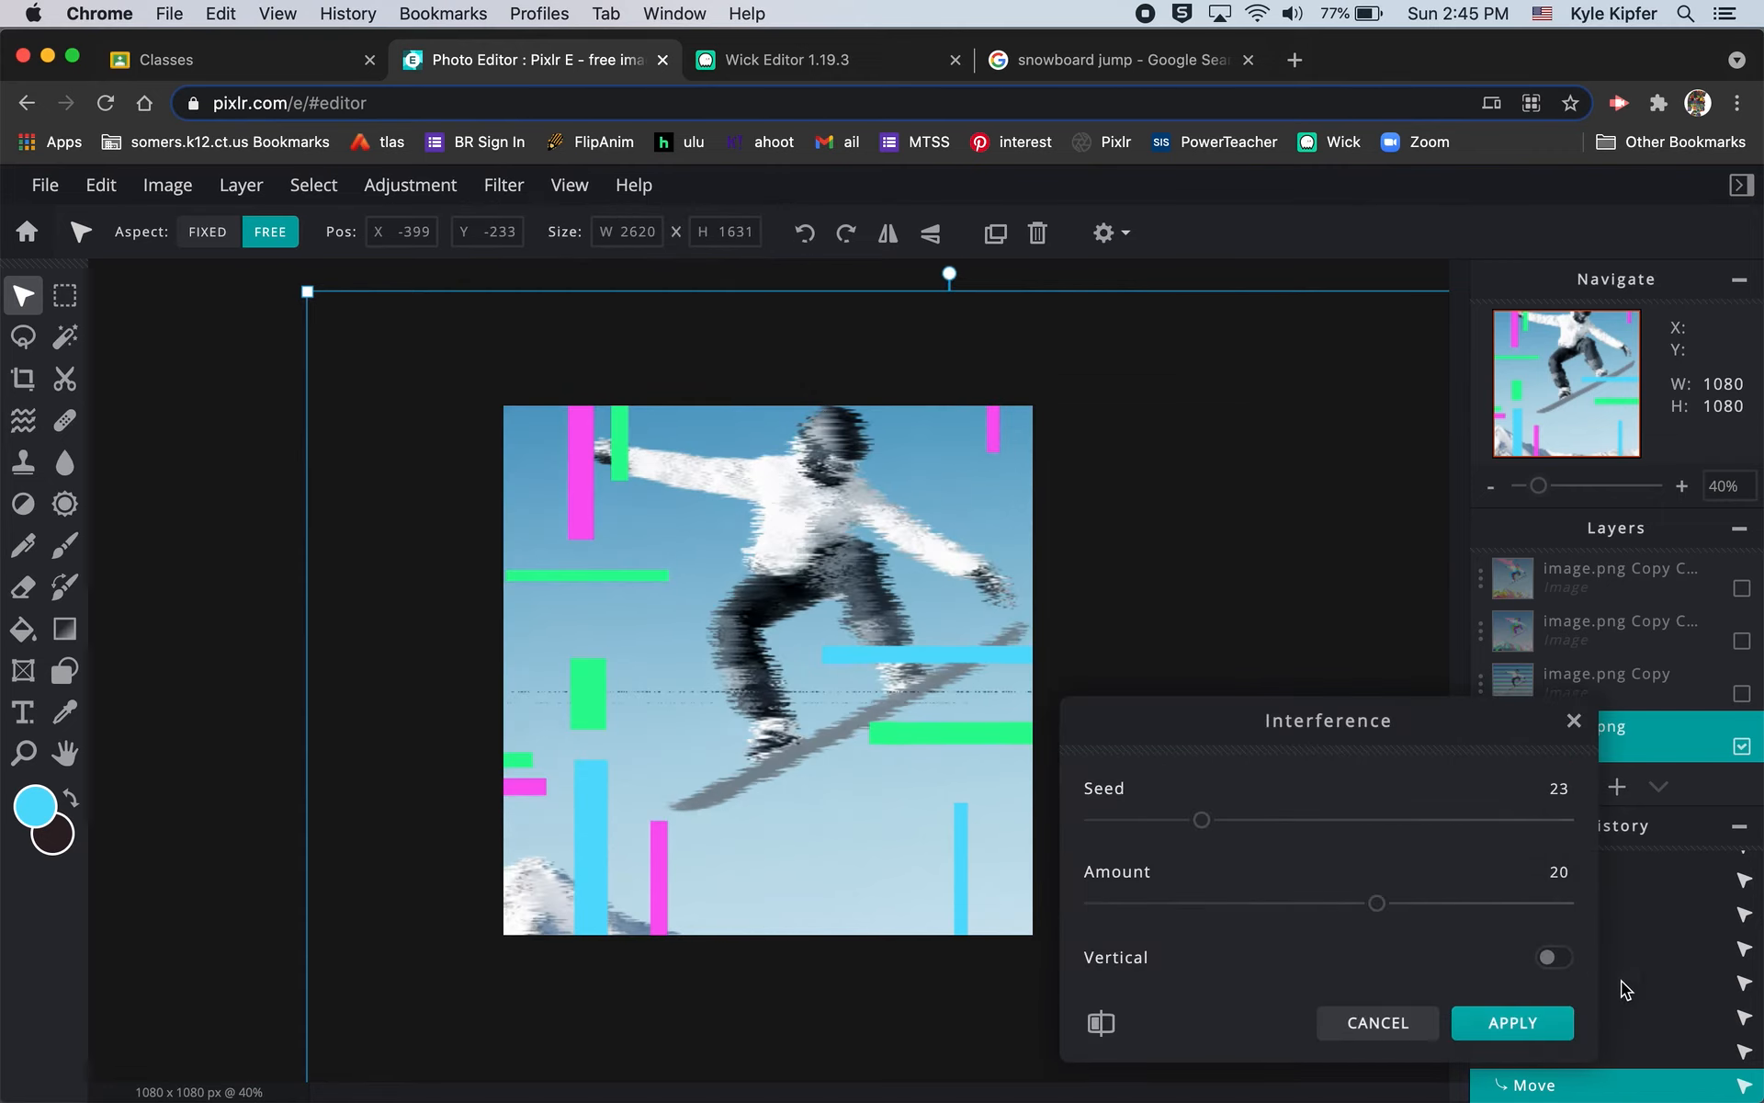
pyautogui.click(1531, 1024)
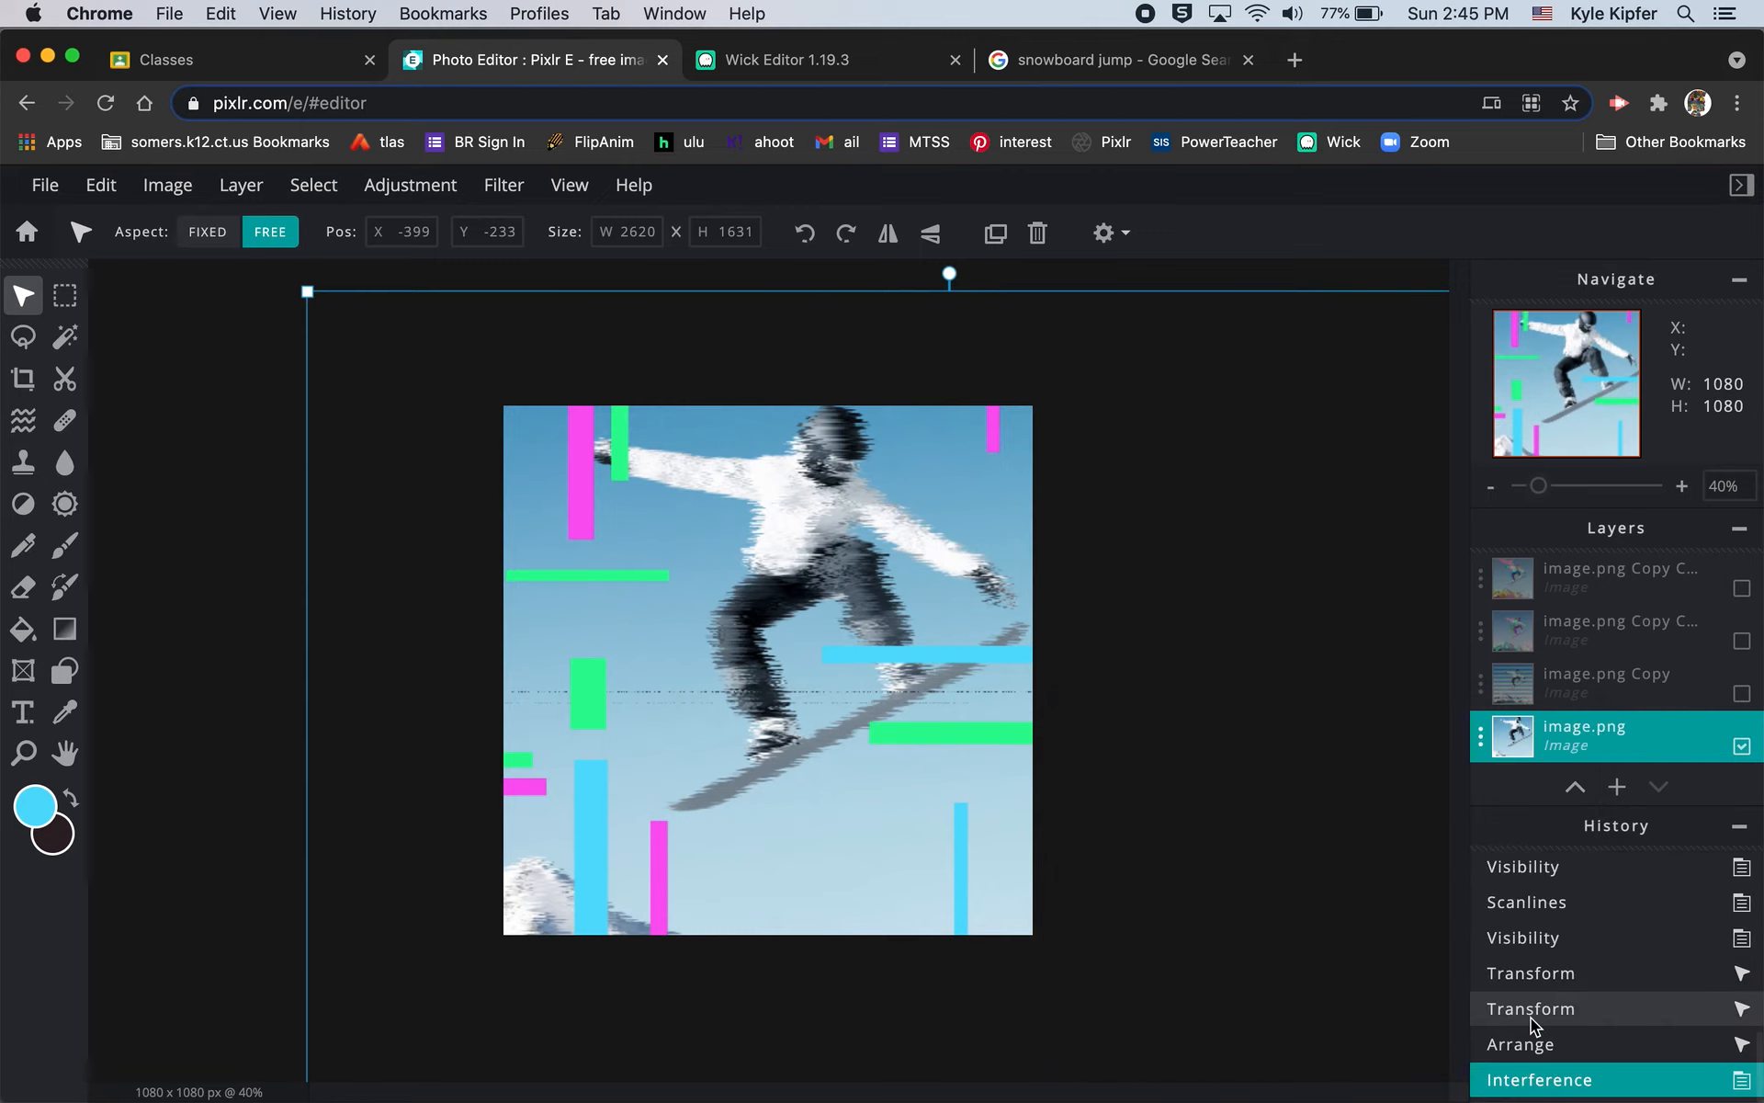
# Step: Select Layer 1 with the coloured bars and inspect its layer settings
pyautogui.click(1606, 690)
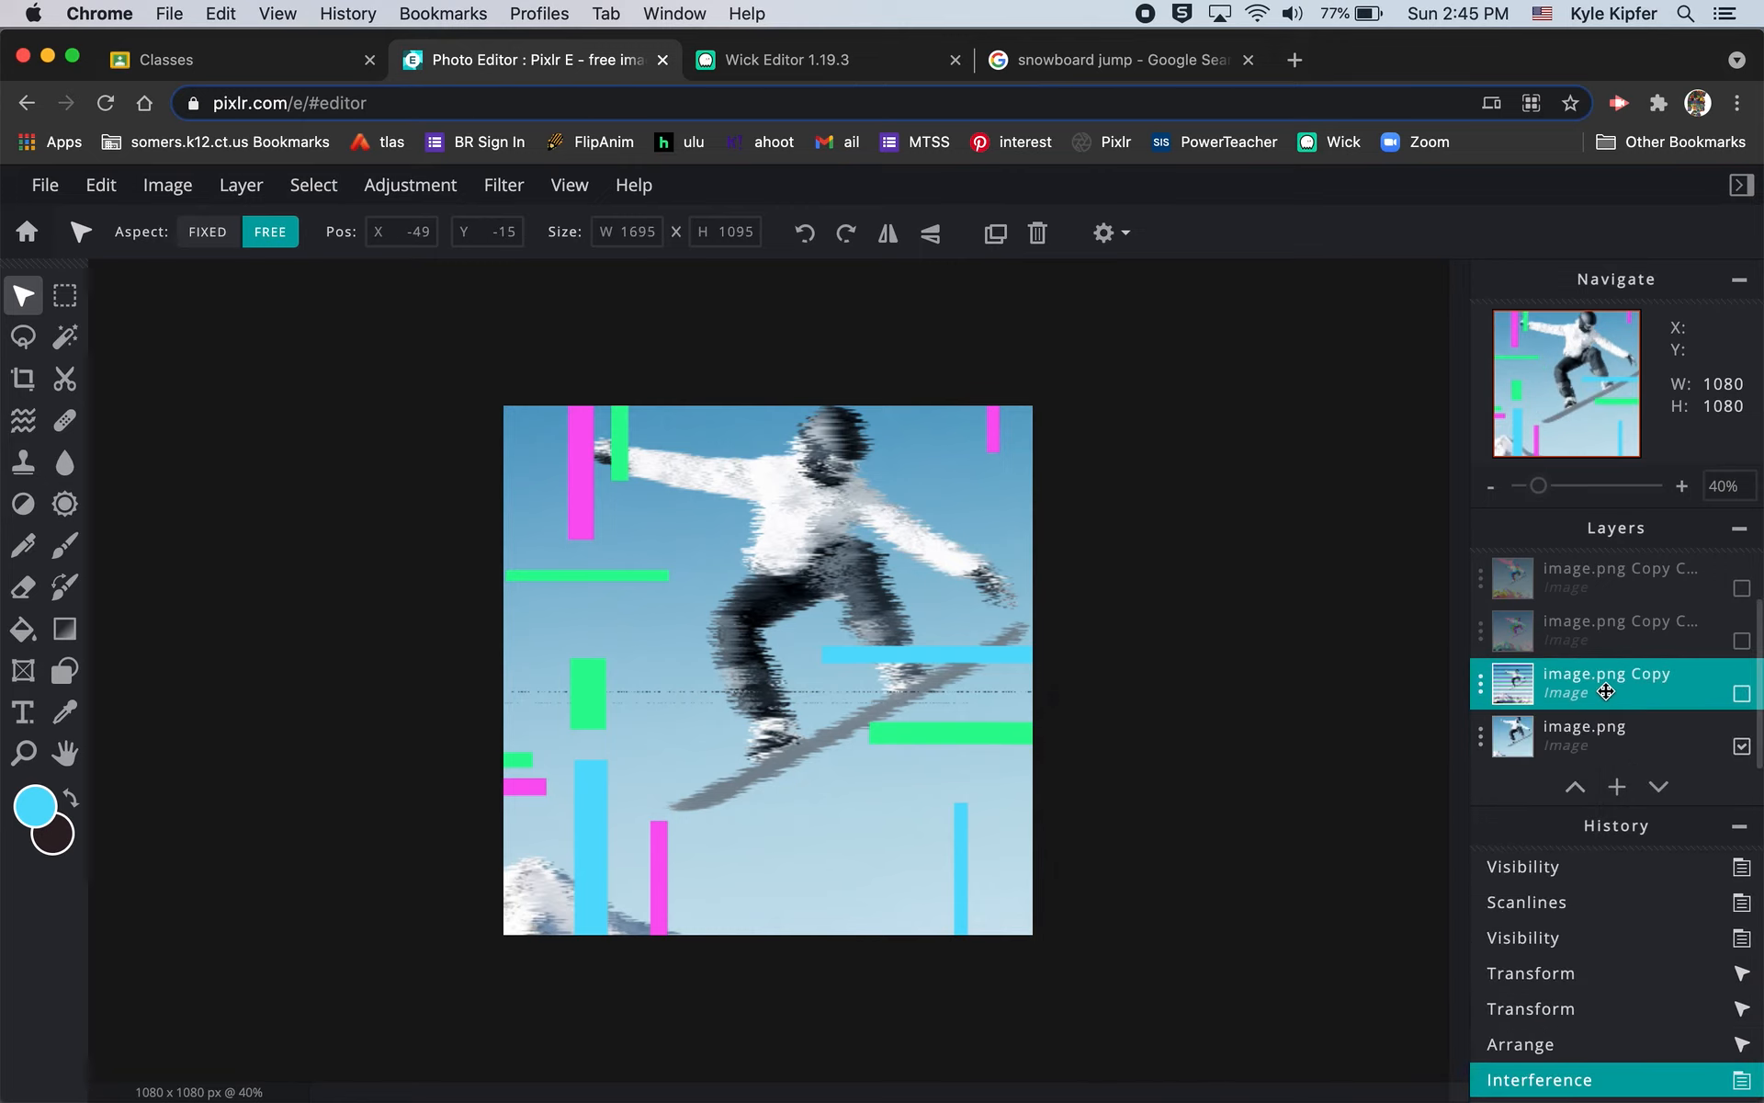
pyautogui.click(1611, 741)
pyautogui.click(169, 407)
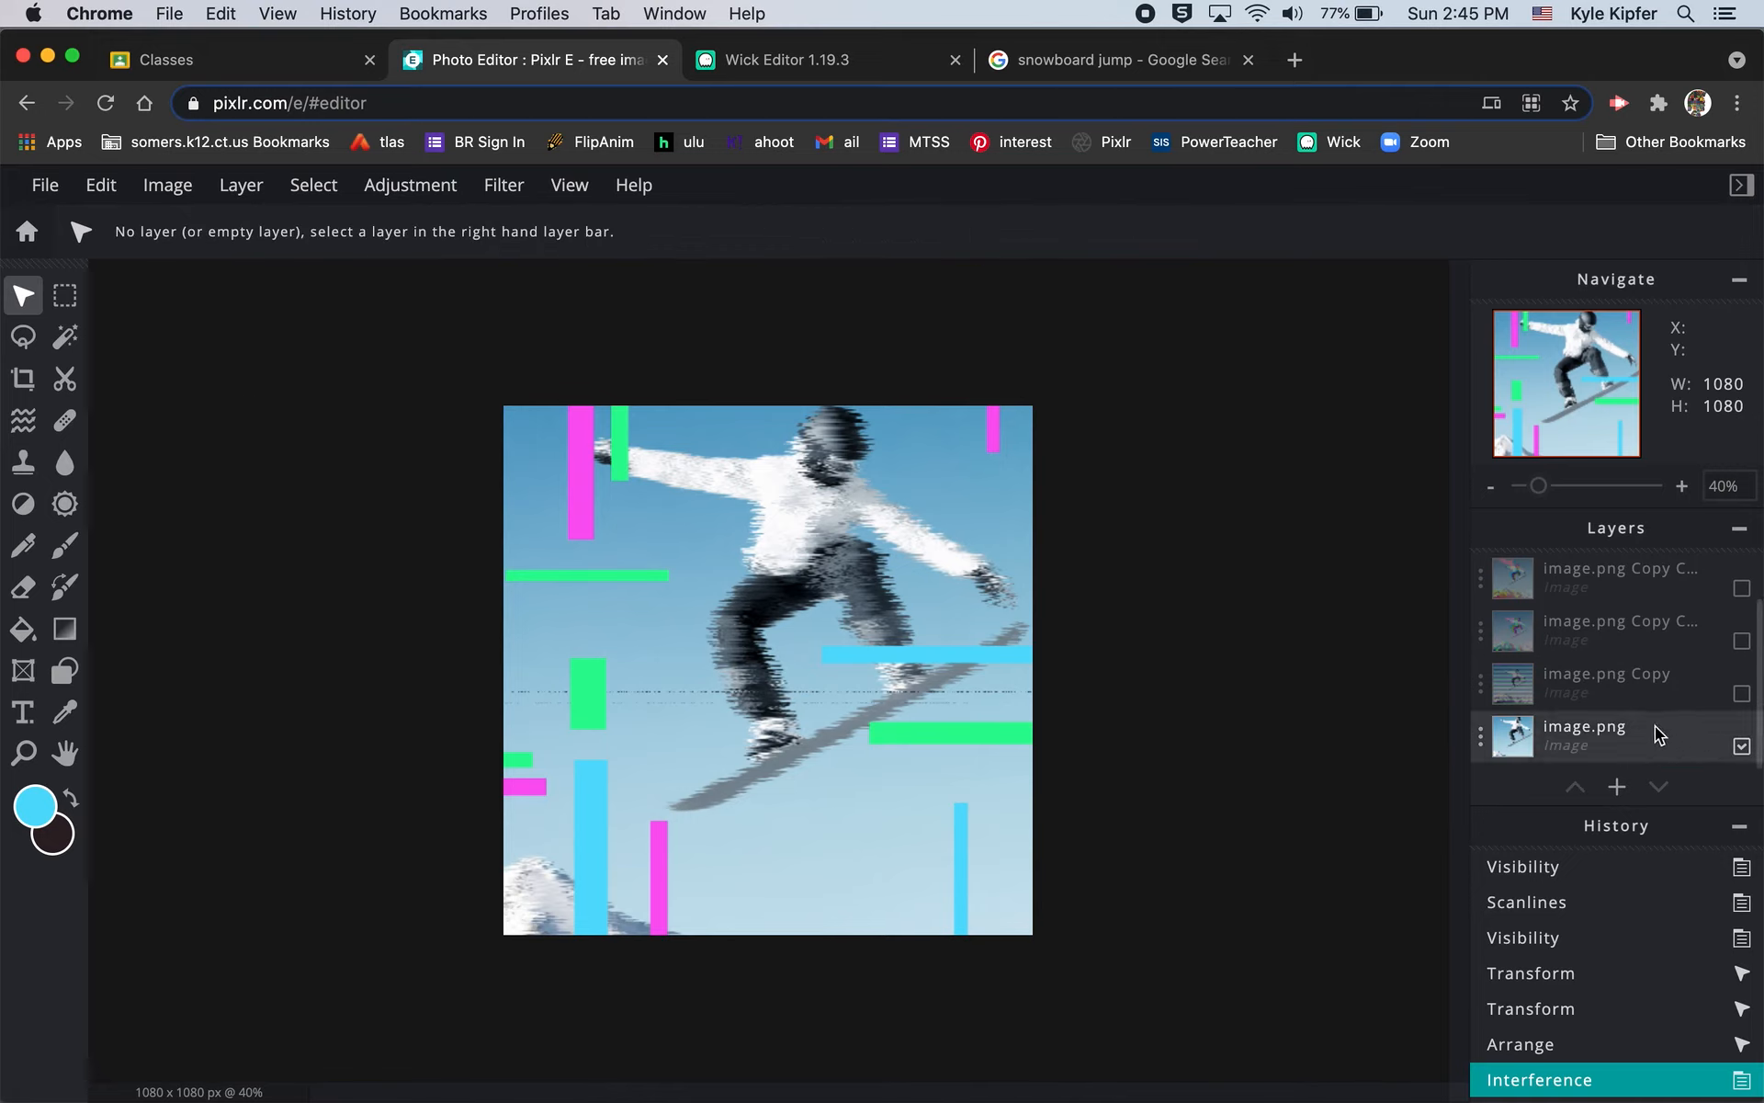
pyautogui.scroll(2, 1640, 724)
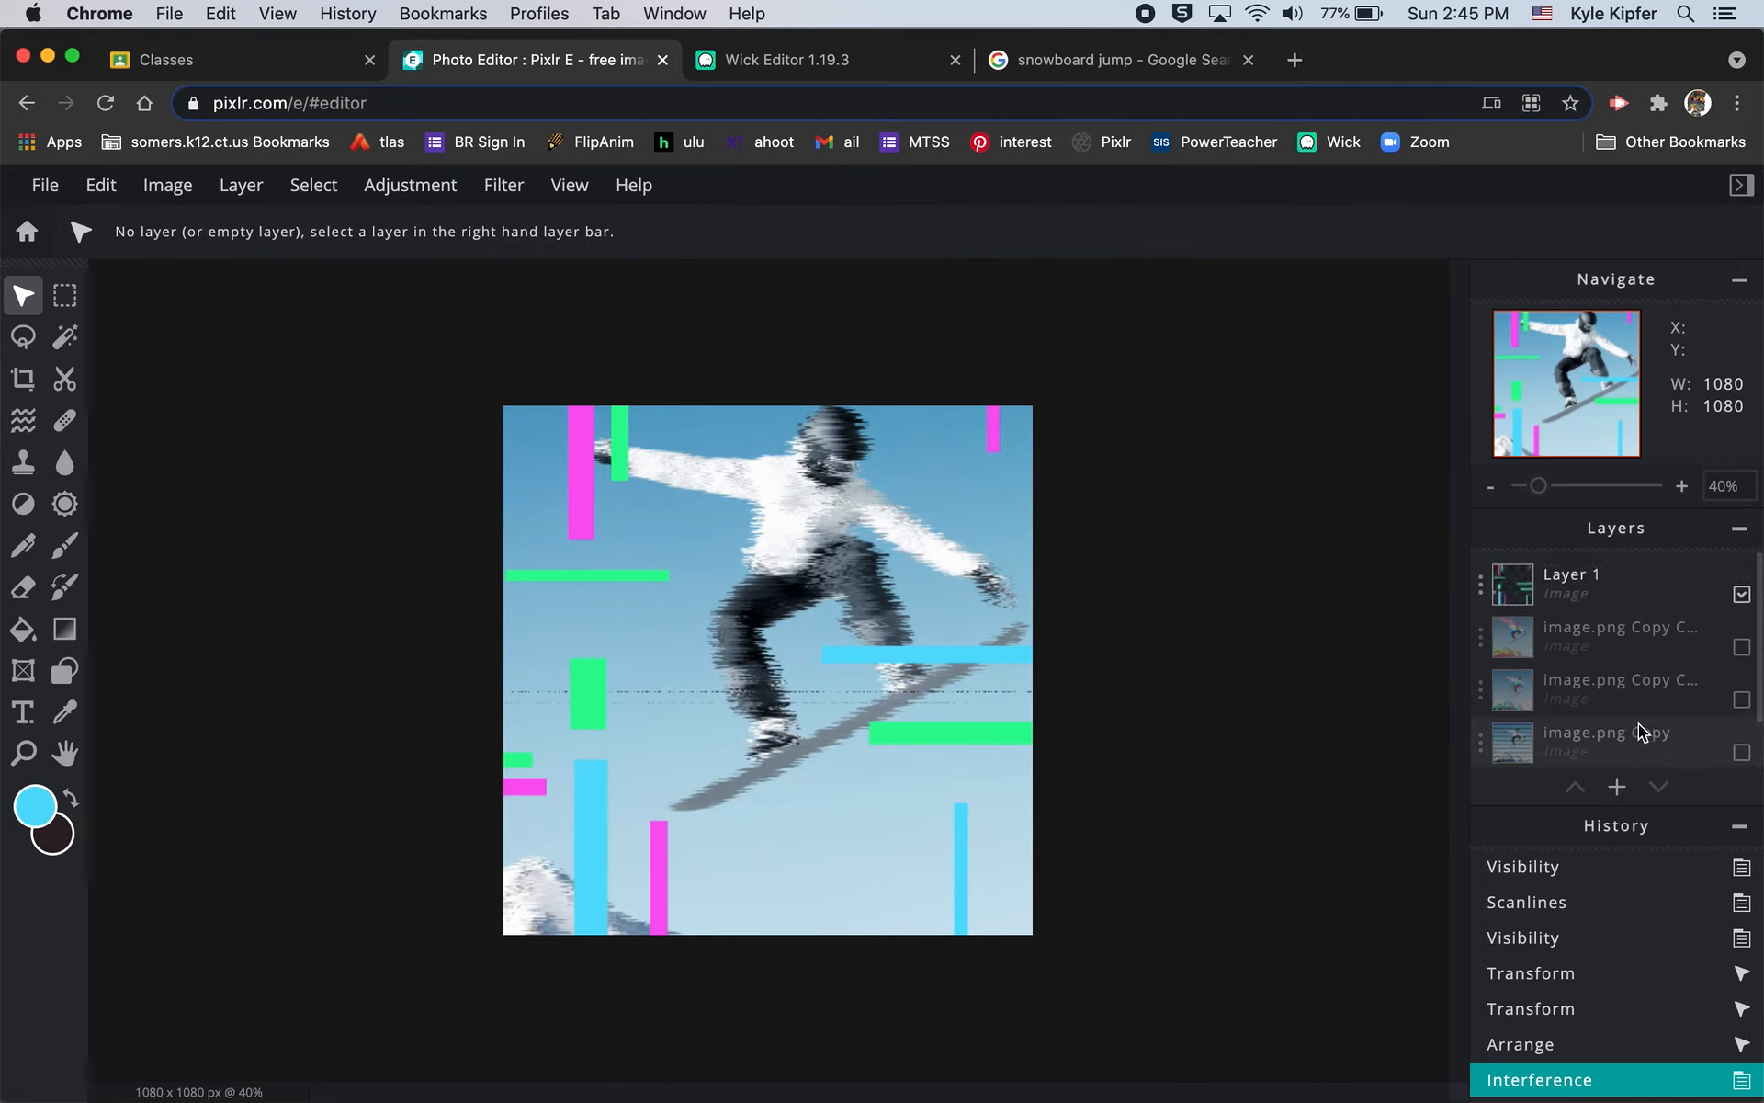
pyautogui.click(1483, 598)
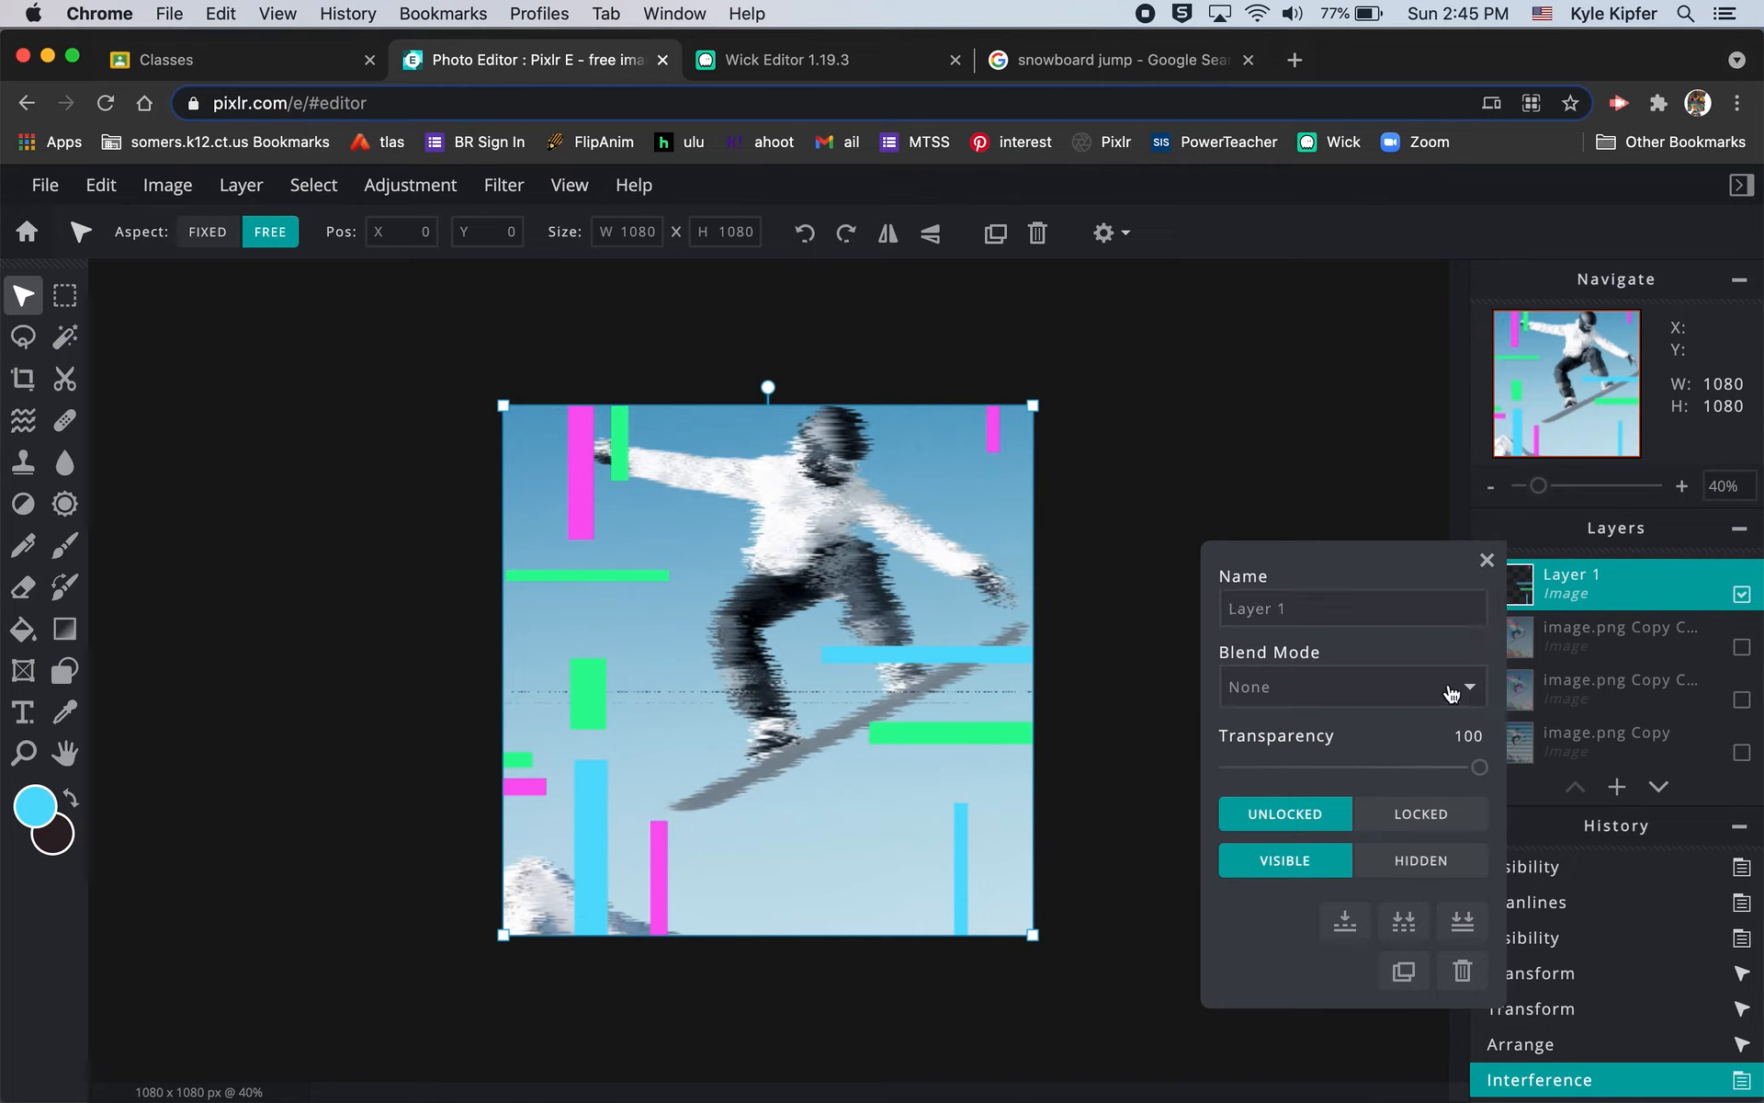
pyautogui.click(1486, 559)
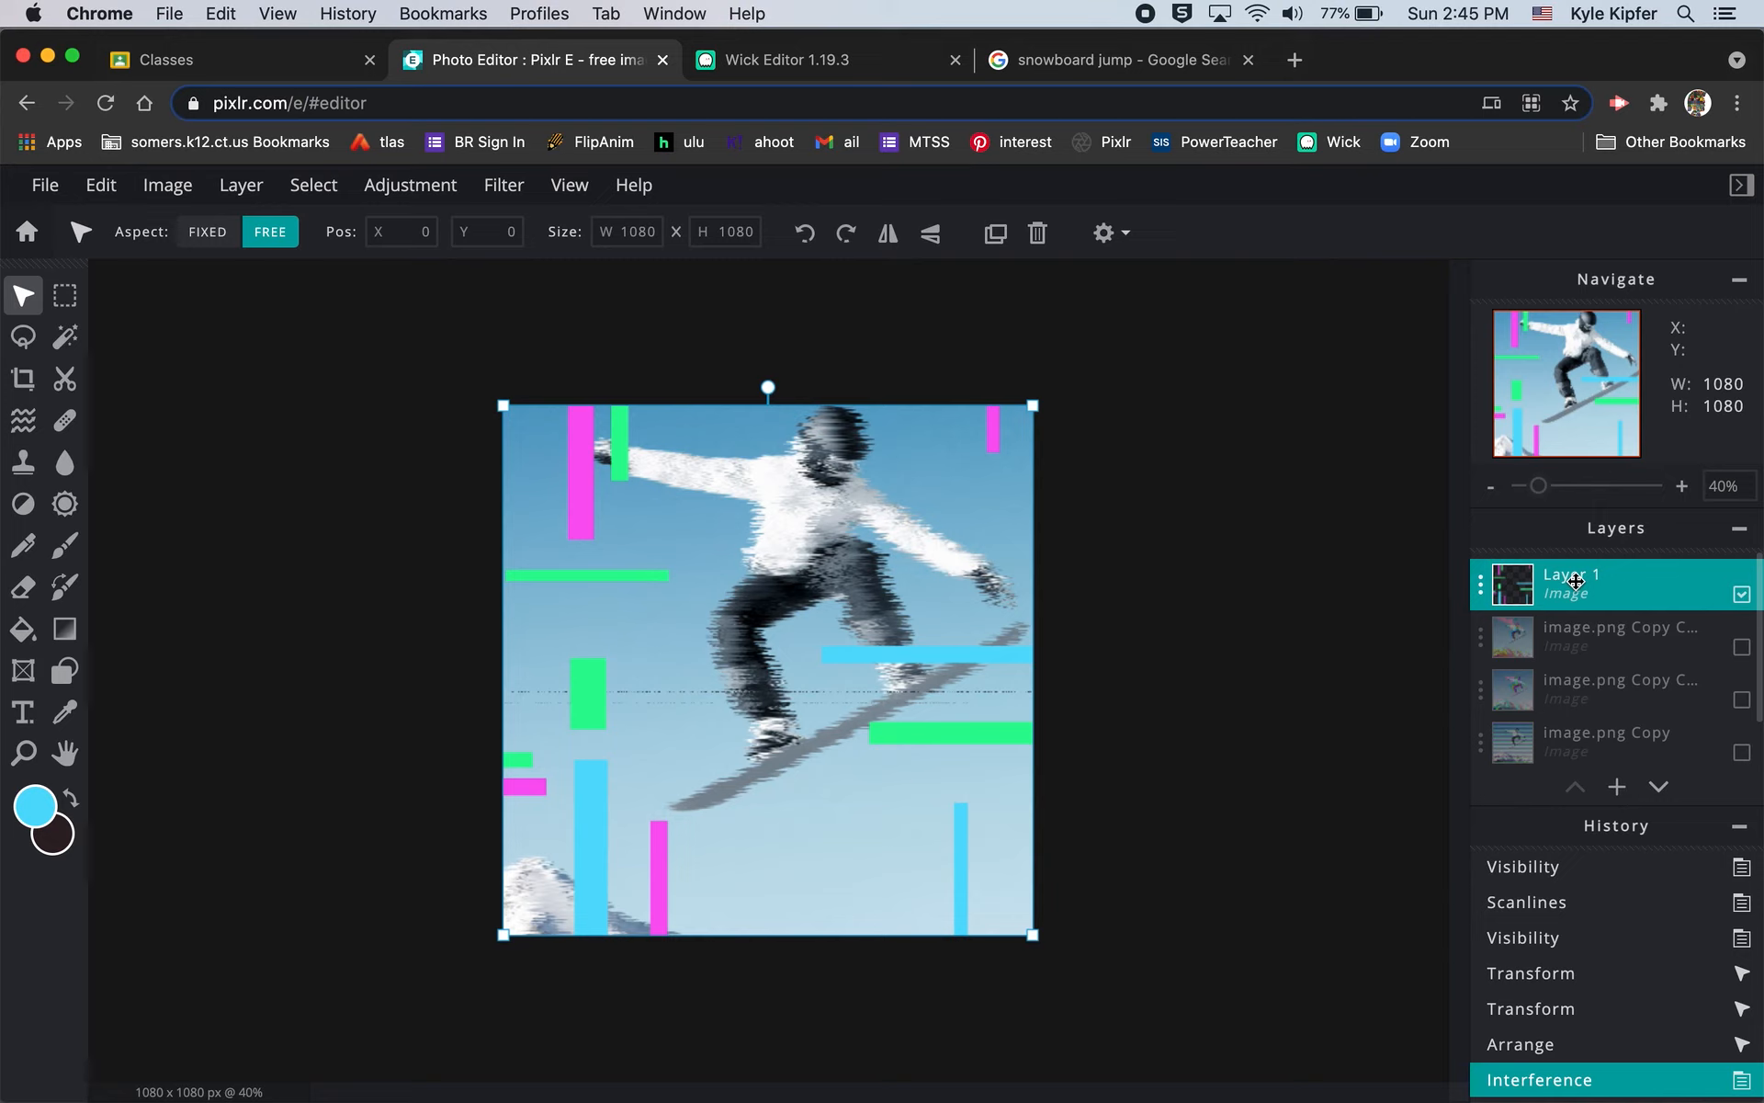